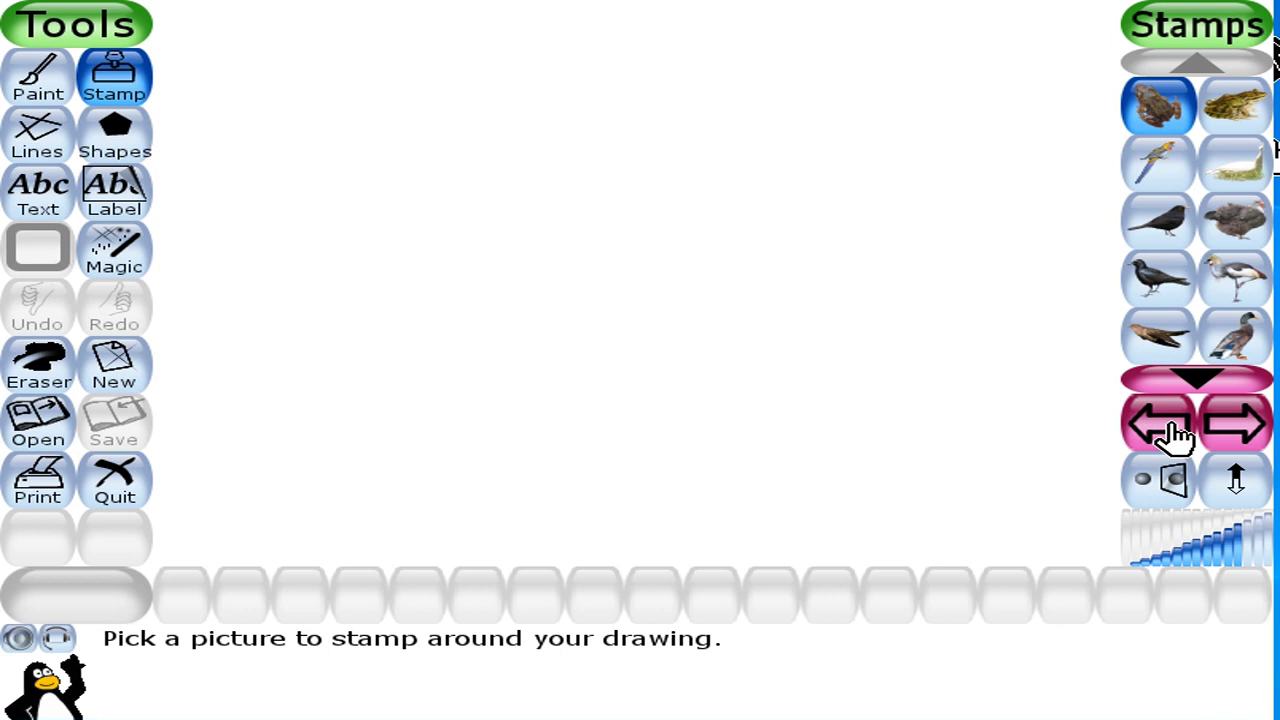
# Go through the stamp categories to the spacecraft collection
pyautogui.click(1240, 428)
pyautogui.click(1240, 428)
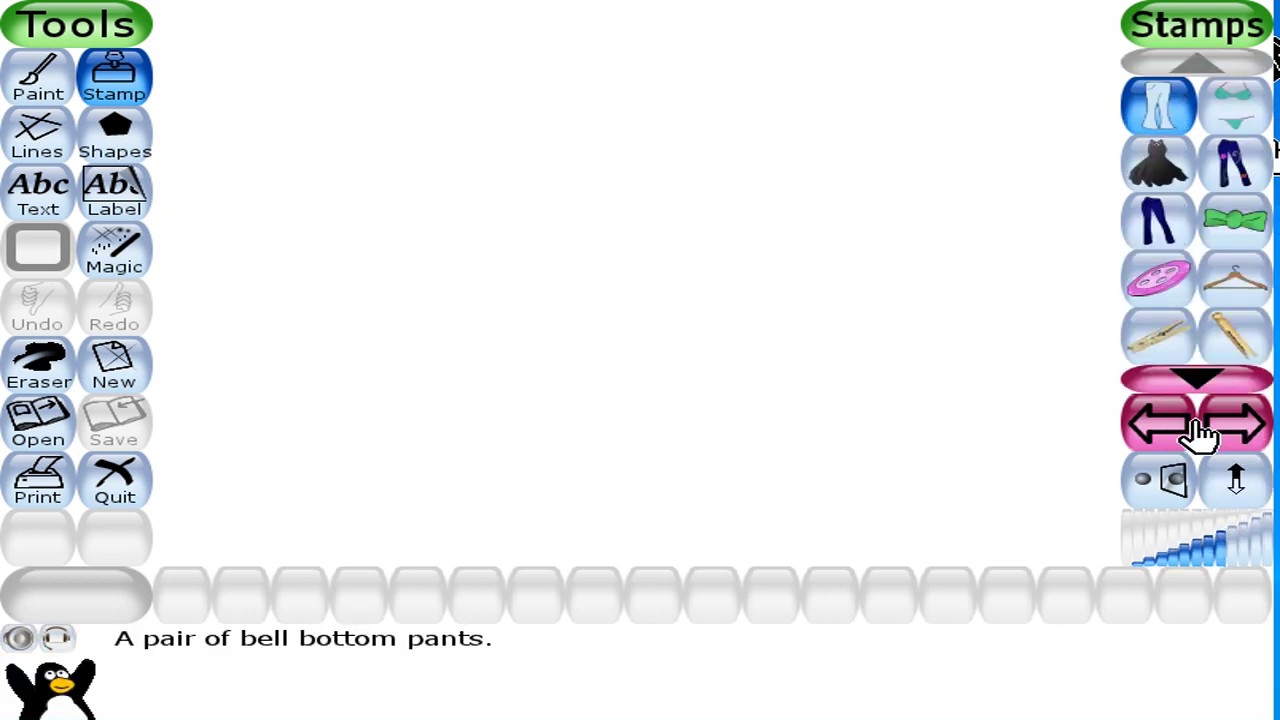
pyautogui.click(1240, 428)
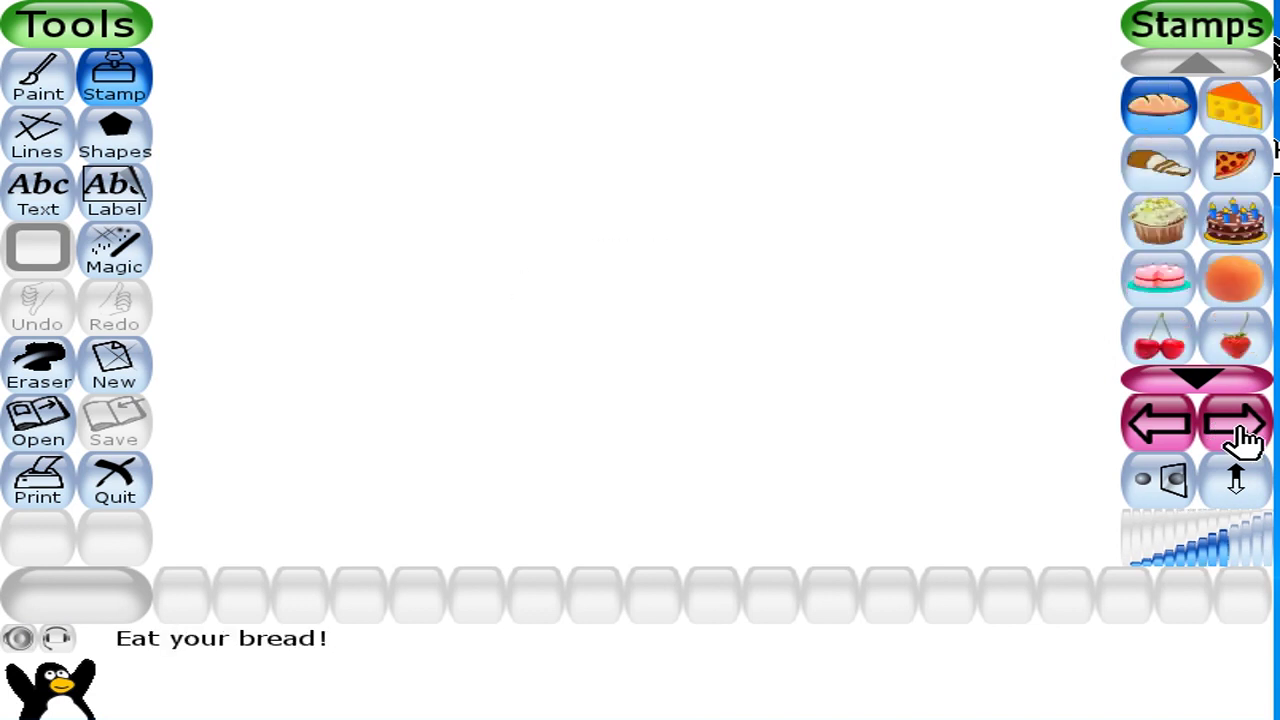
pyautogui.click(1240, 428)
pyautogui.click(1240, 428)
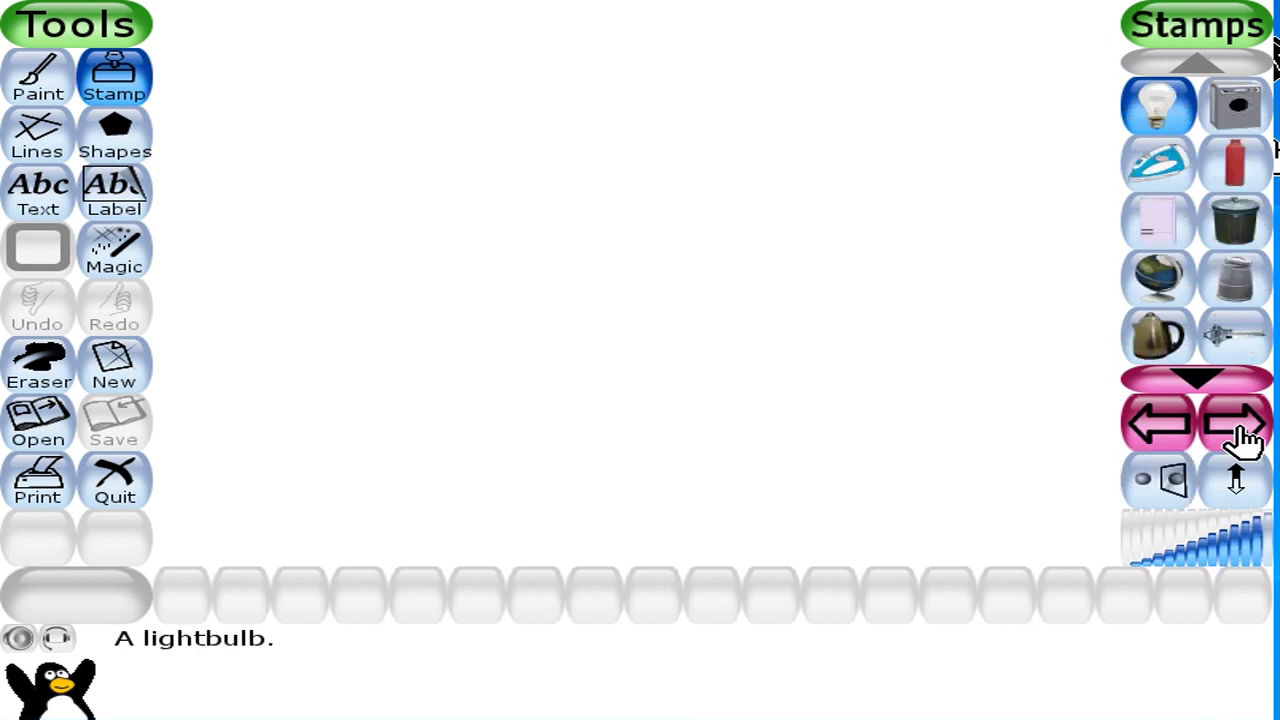
pyautogui.click(1240, 428)
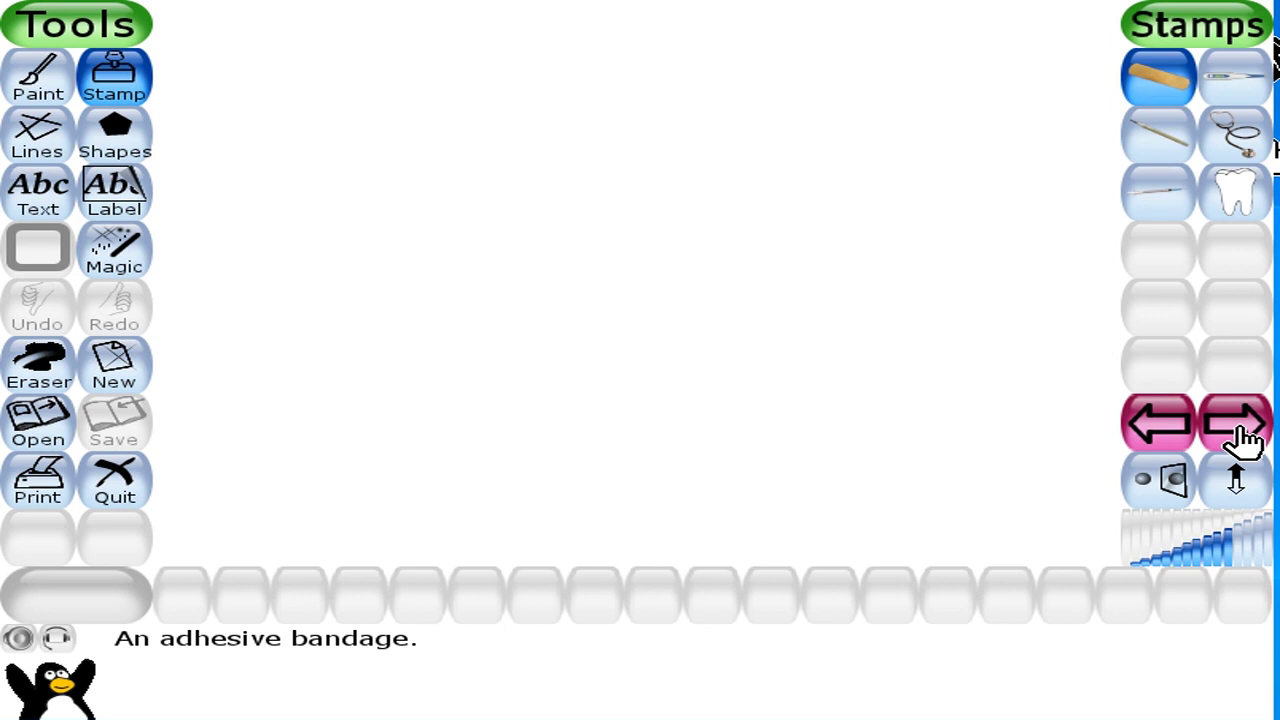
pyautogui.click(1240, 428)
pyautogui.click(1240, 428)
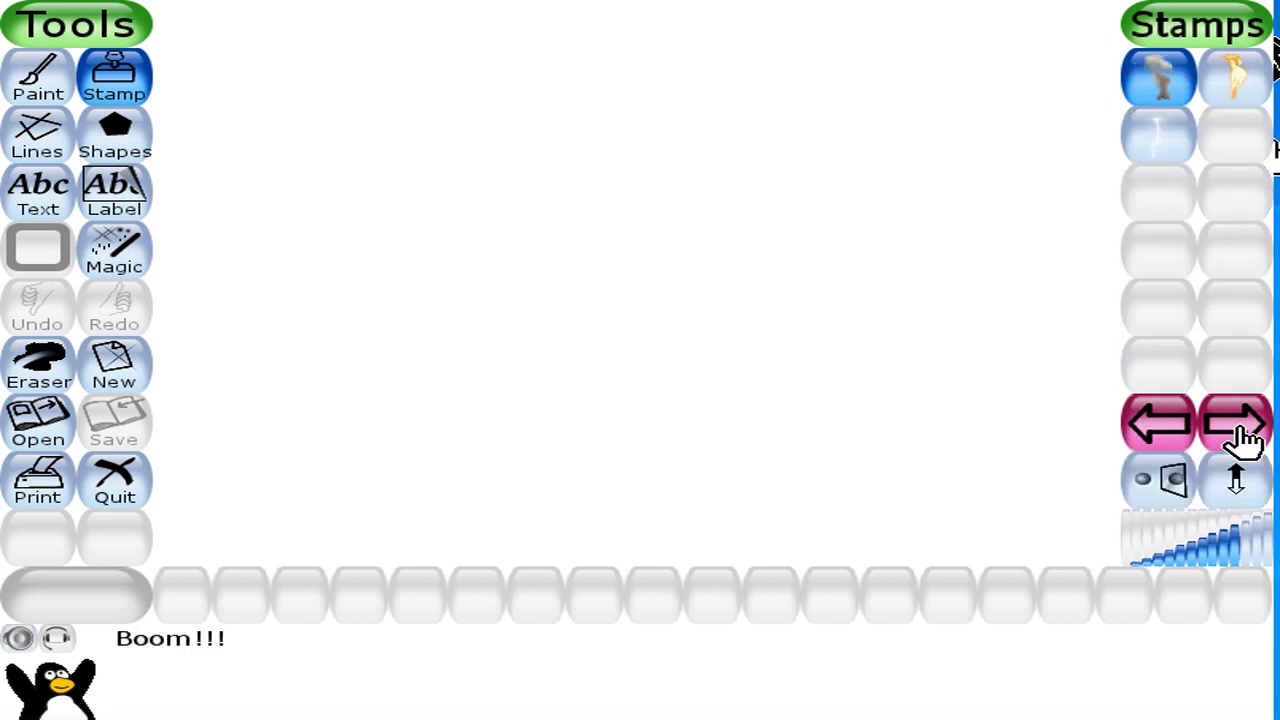
pyautogui.click(1240, 428)
pyautogui.click(1240, 428)
pyautogui.click(1240, 428)
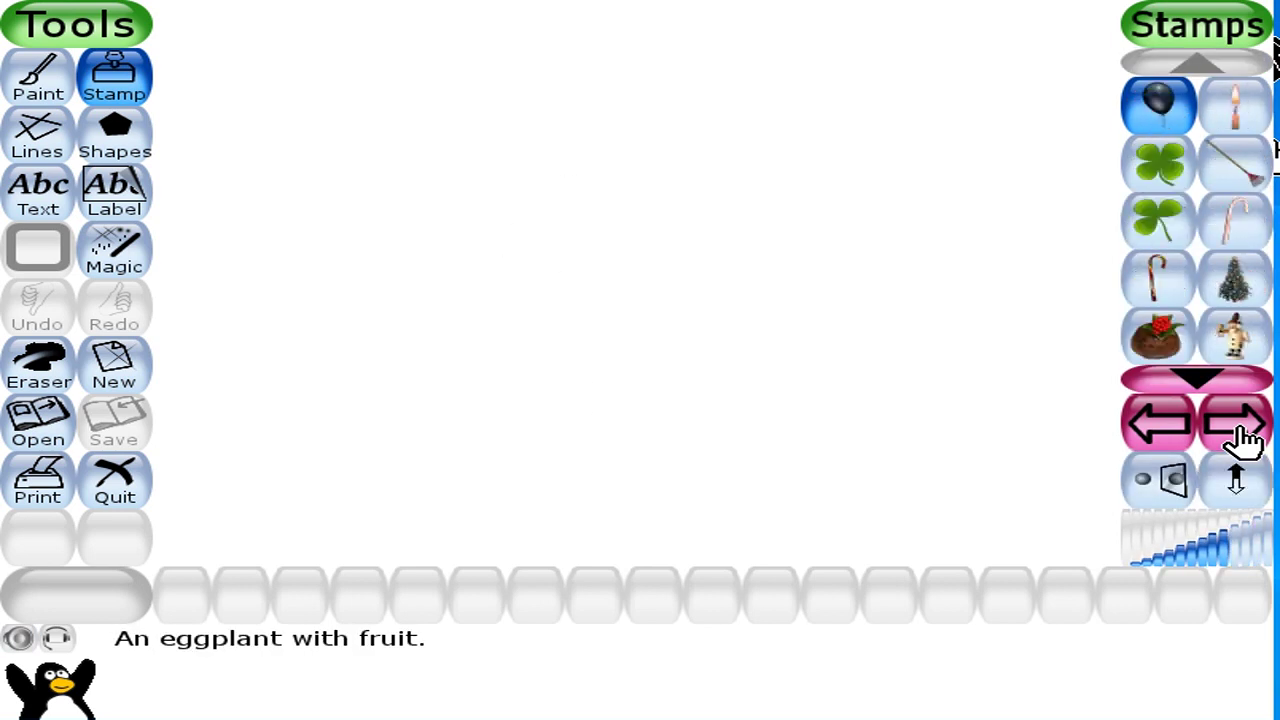
pyautogui.click(1240, 428)
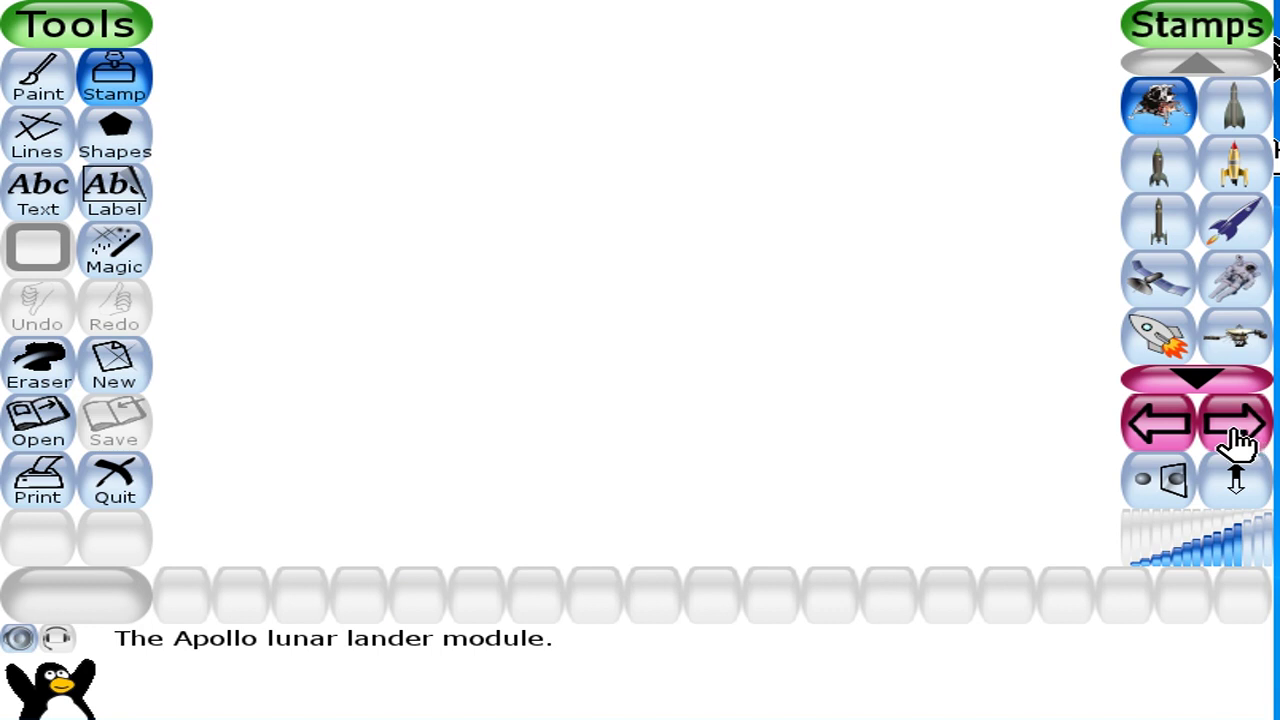
# Stamp the toy rocket at its default size in the canvas's upper-left area and much larger in the middle
pyautogui.click(1168, 350)
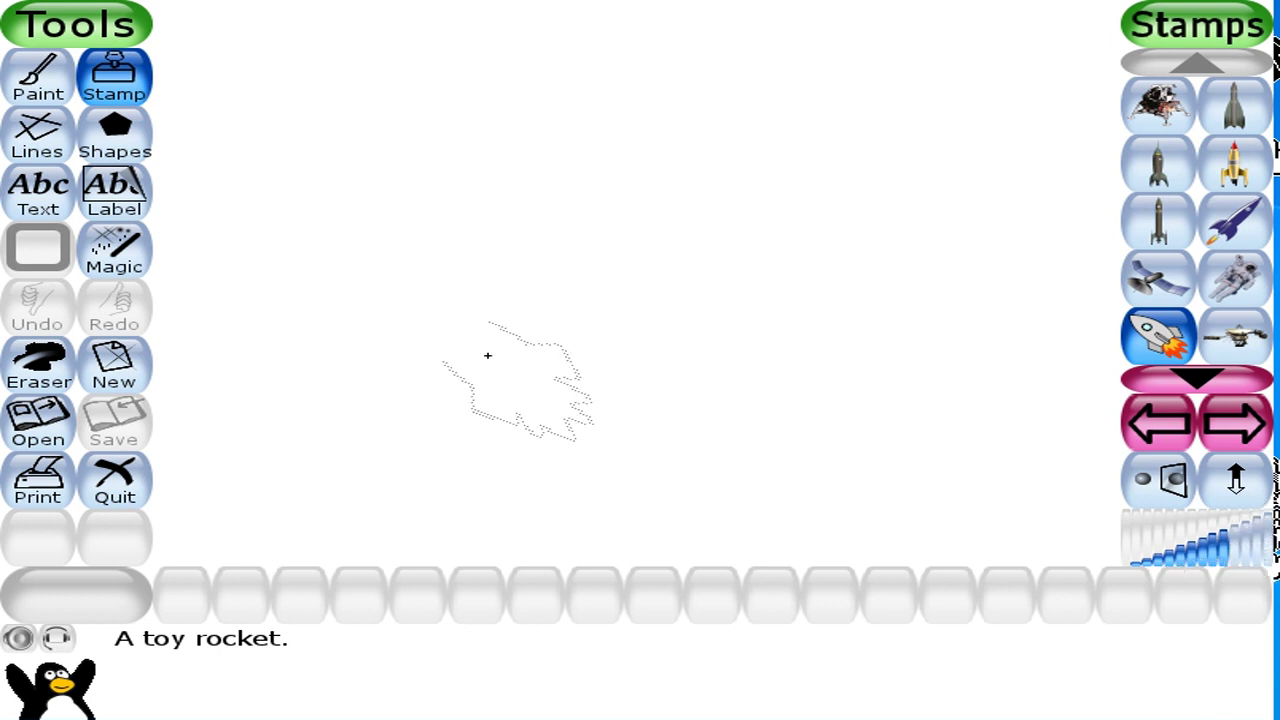
pyautogui.click(310, 91)
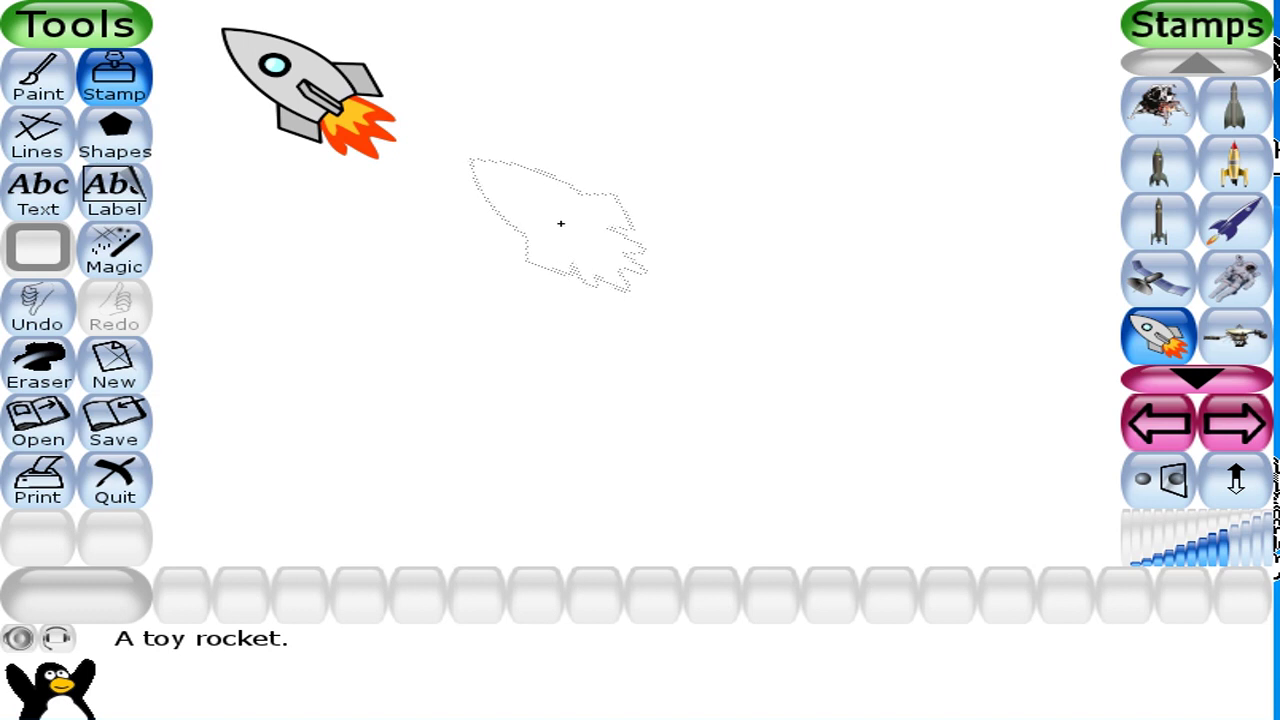
pyautogui.click(1262, 560)
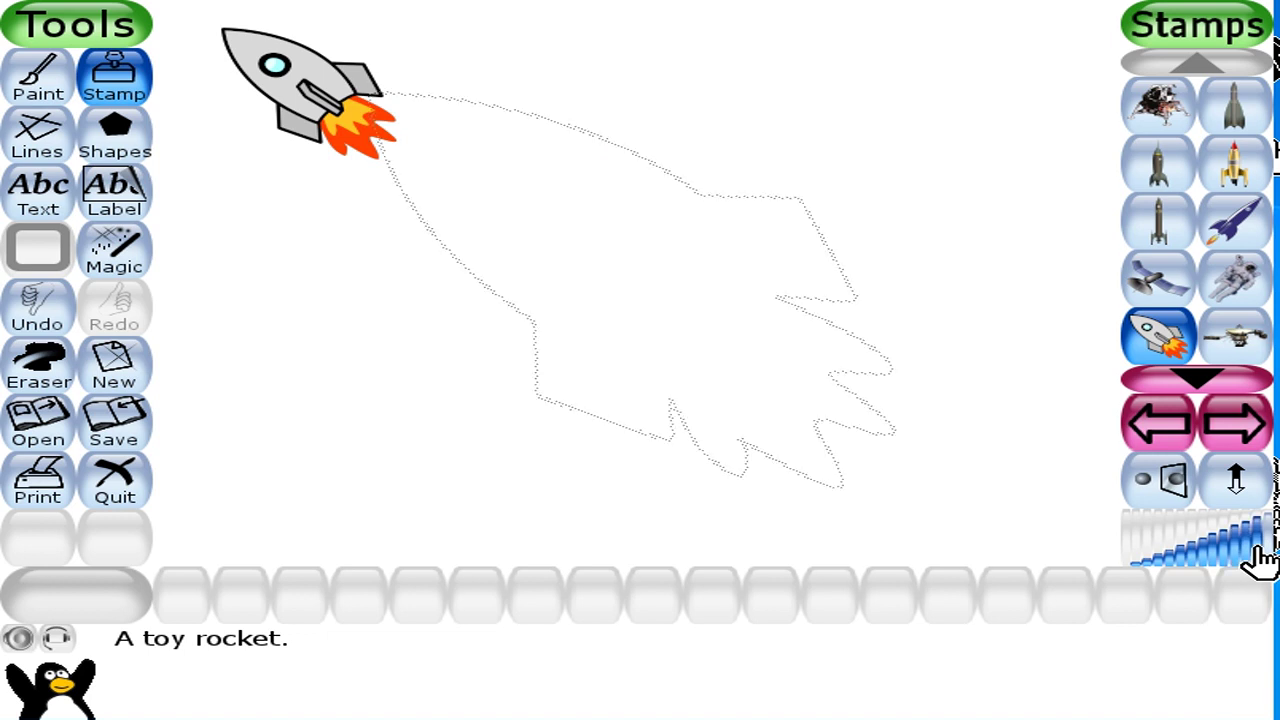
pyautogui.click(725, 299)
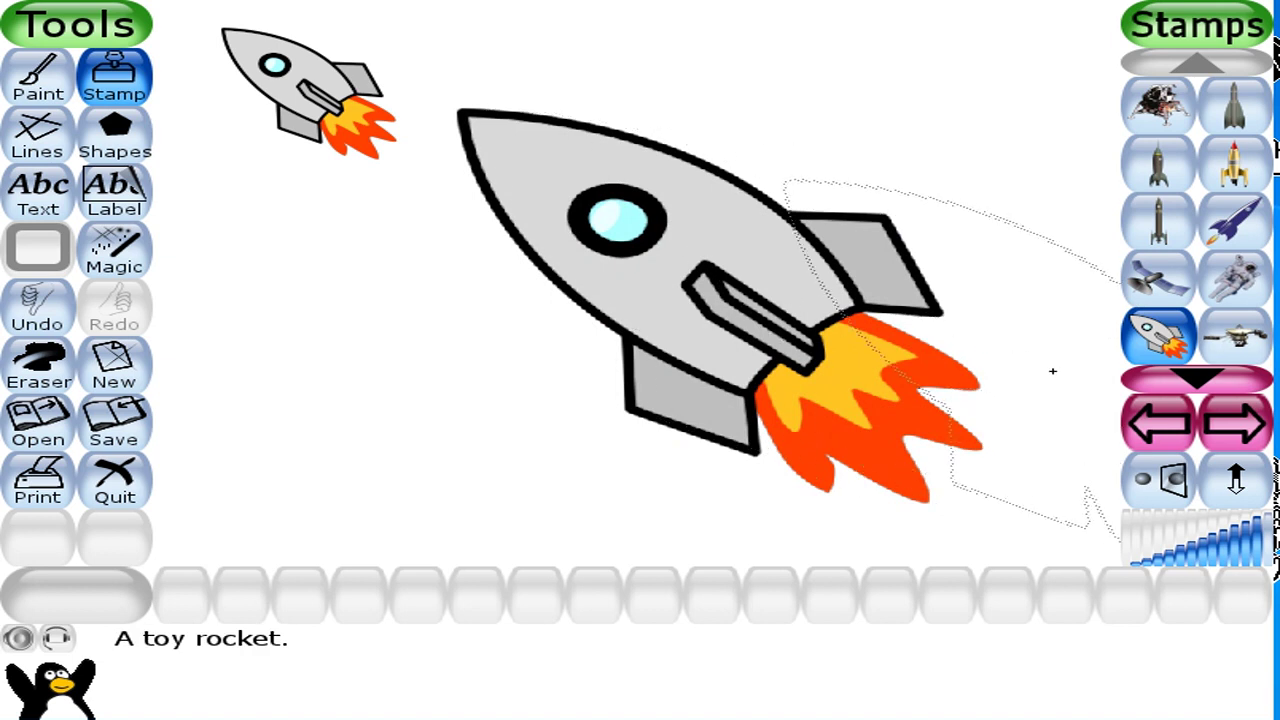
# Stamp a small, vertically flipped toy rocket below the first small rocket
pyautogui.click(1240, 497)
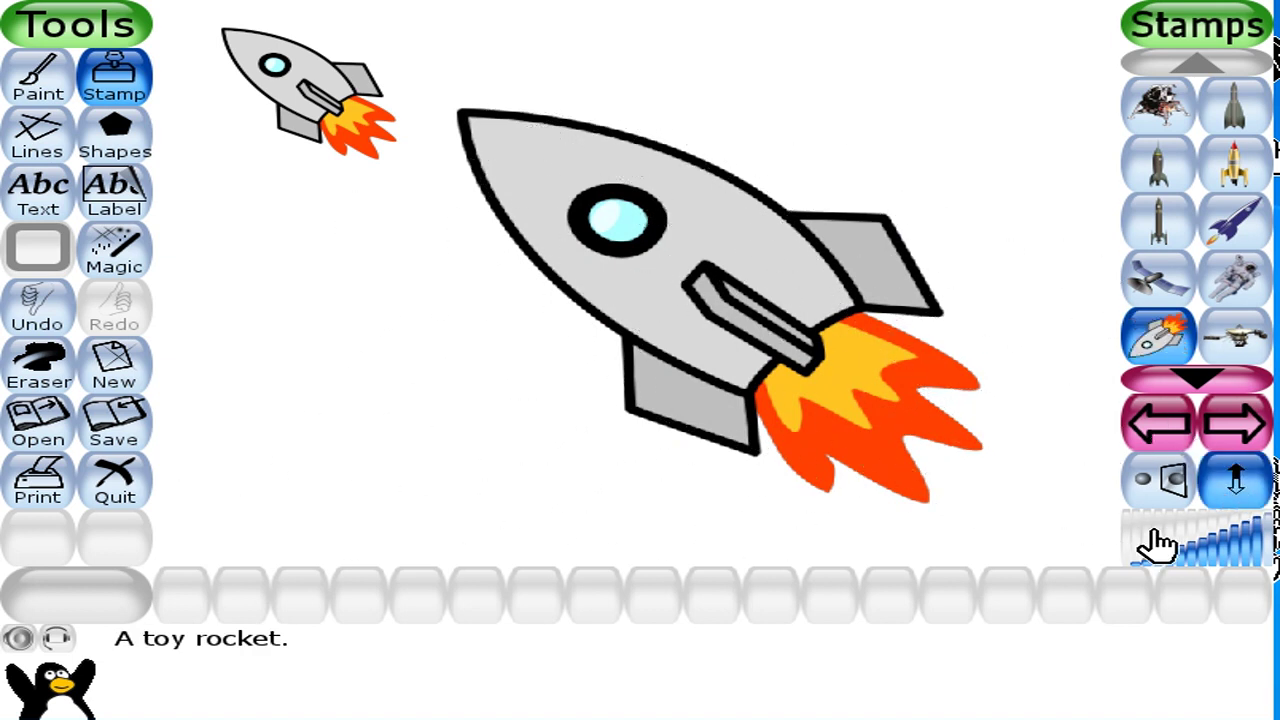
pyautogui.click(1207, 560)
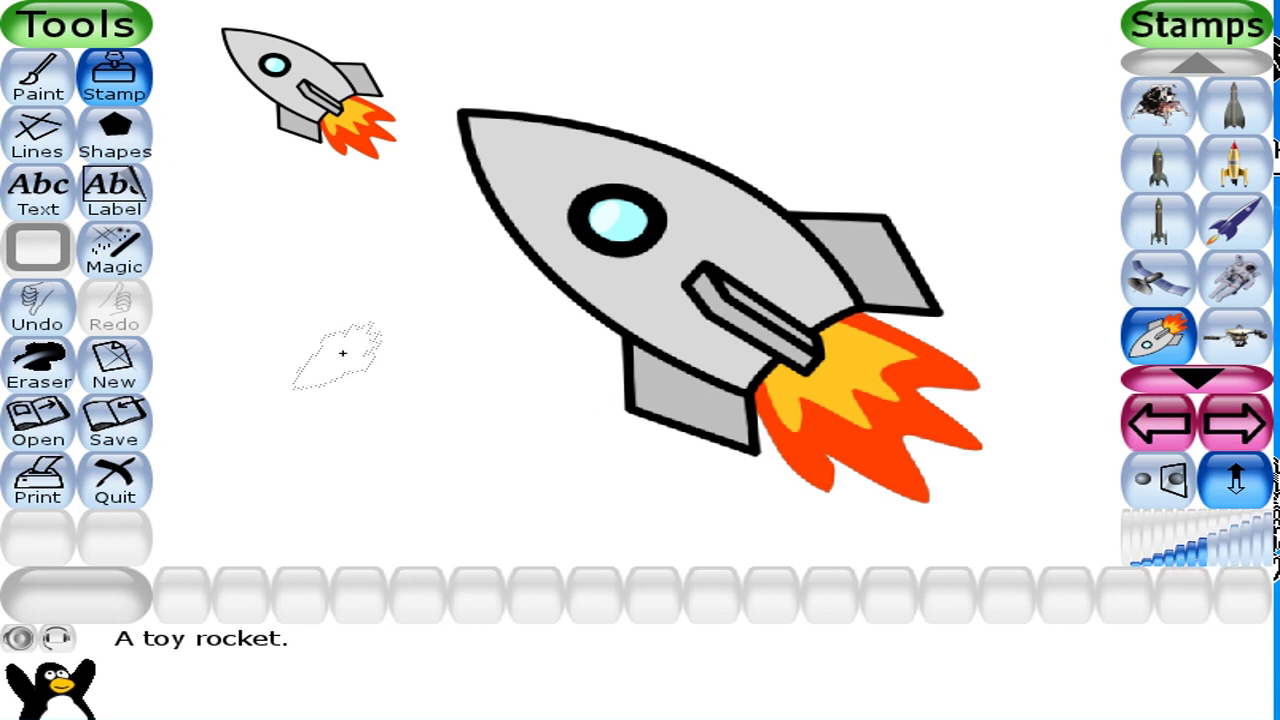
pyautogui.click(1228, 562)
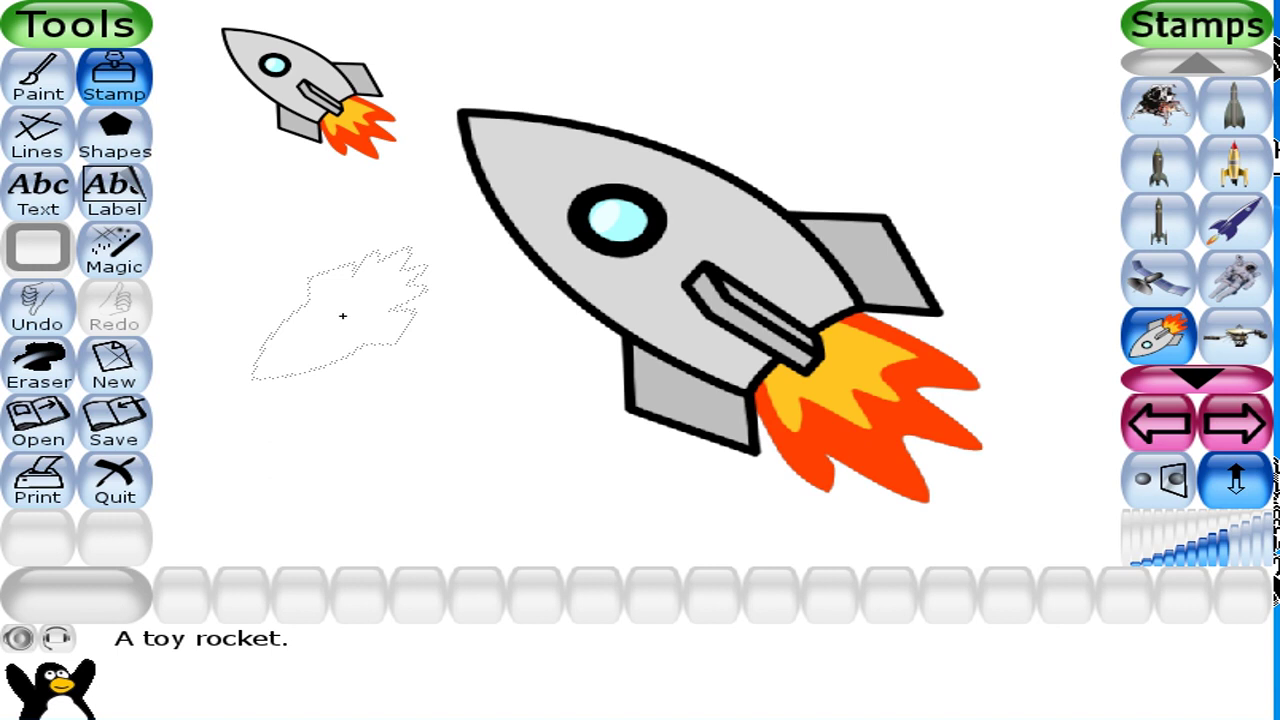
pyautogui.click(342, 316)
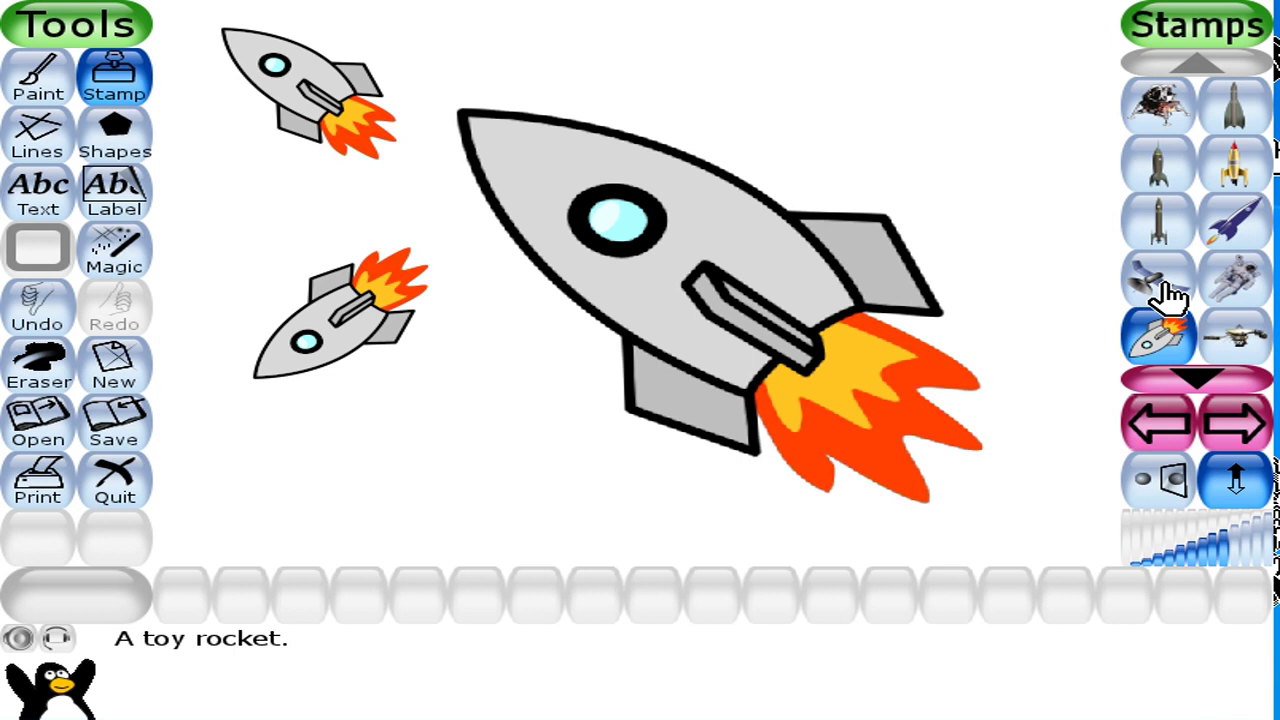
# Go through the stamp categories to the military collection containing the fireman
pyautogui.click(1238, 428)
pyautogui.click(1238, 428)
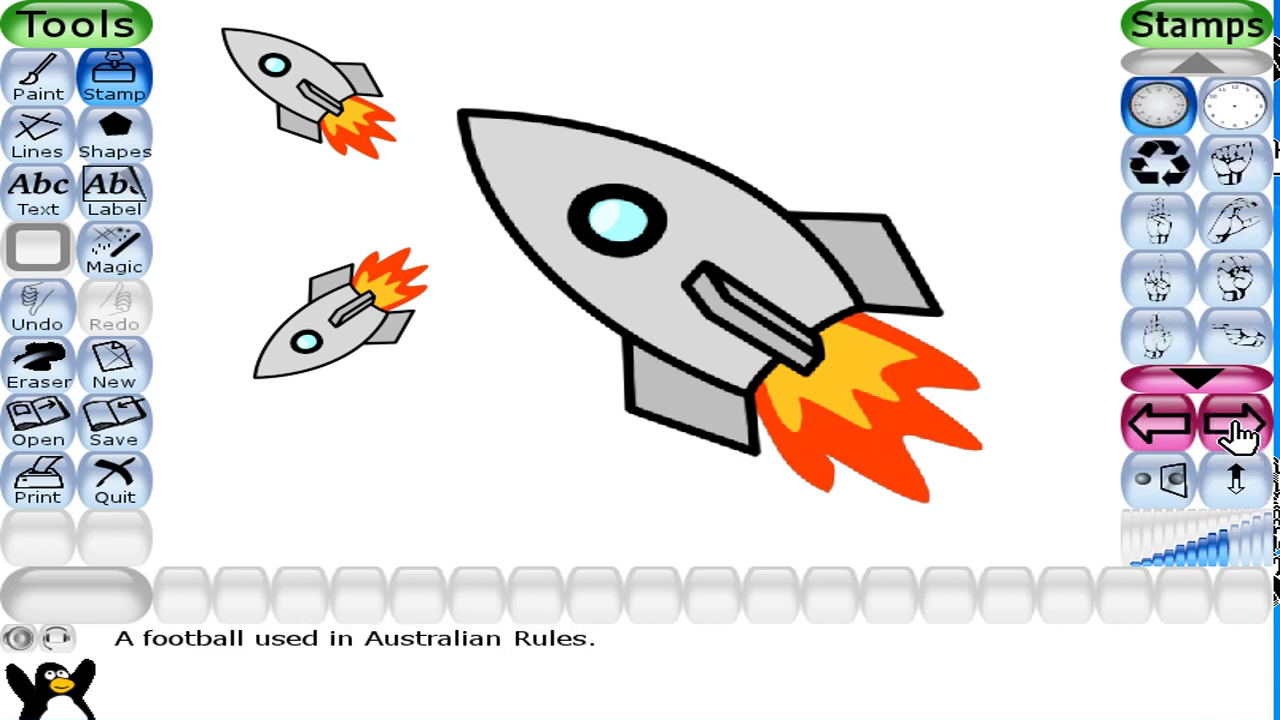
pyautogui.click(1238, 428)
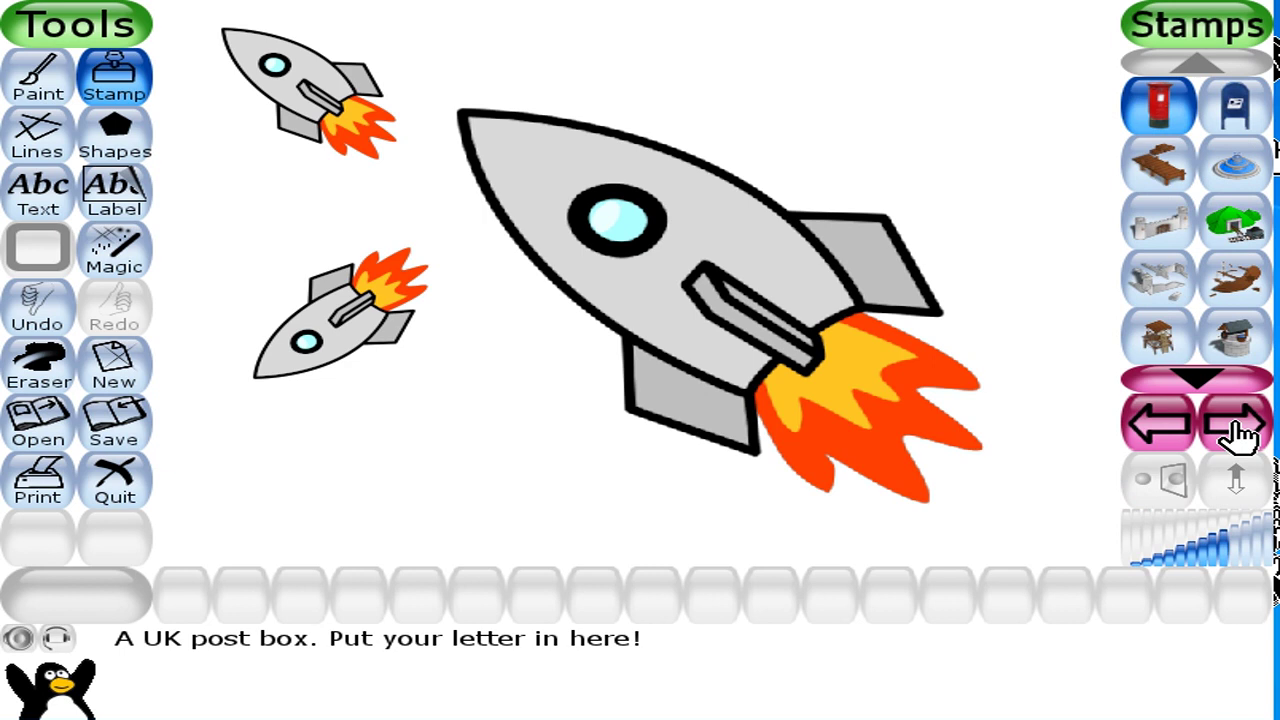
pyautogui.click(1238, 428)
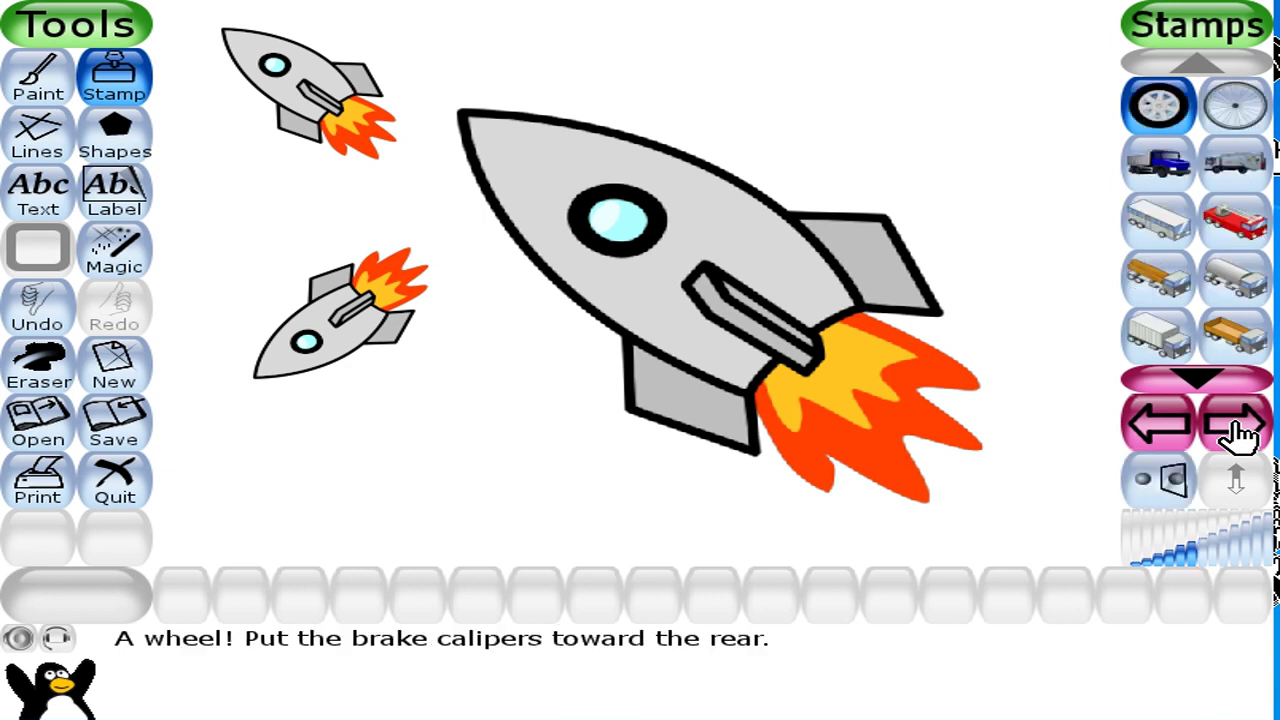
pyautogui.click(1238, 428)
pyautogui.click(1238, 428)
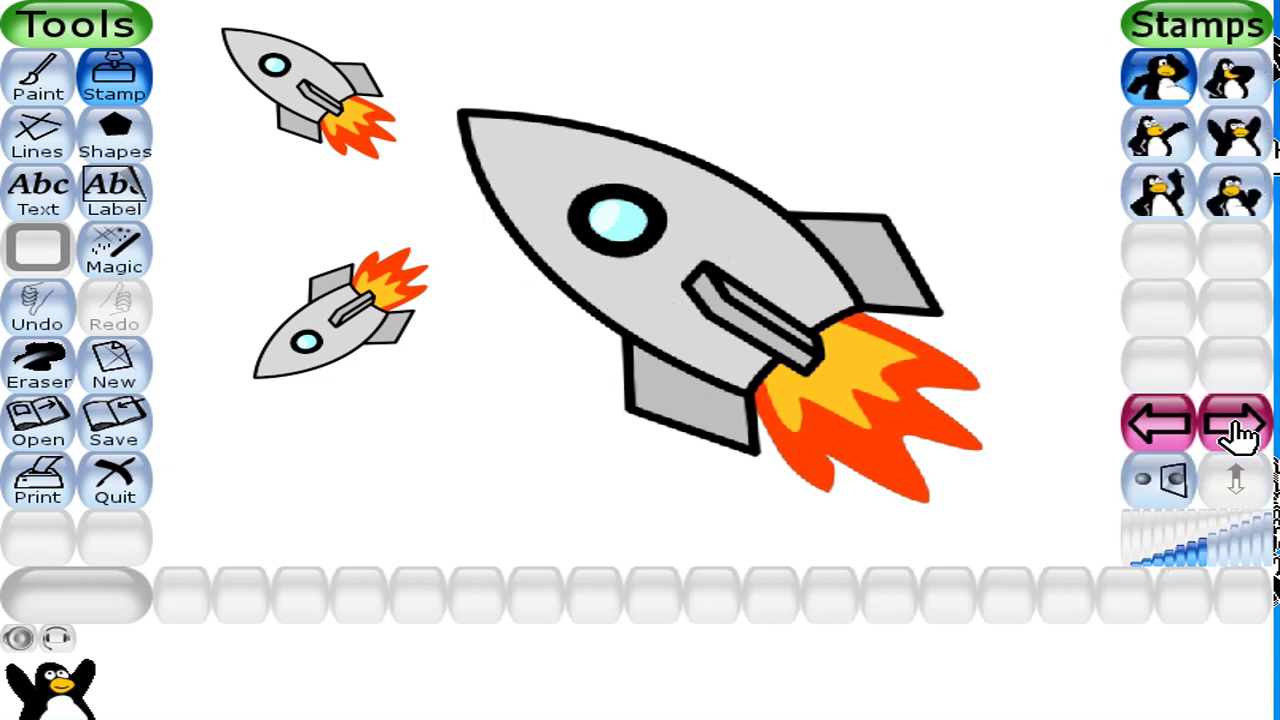
pyautogui.click(1238, 428)
pyautogui.click(1238, 428)
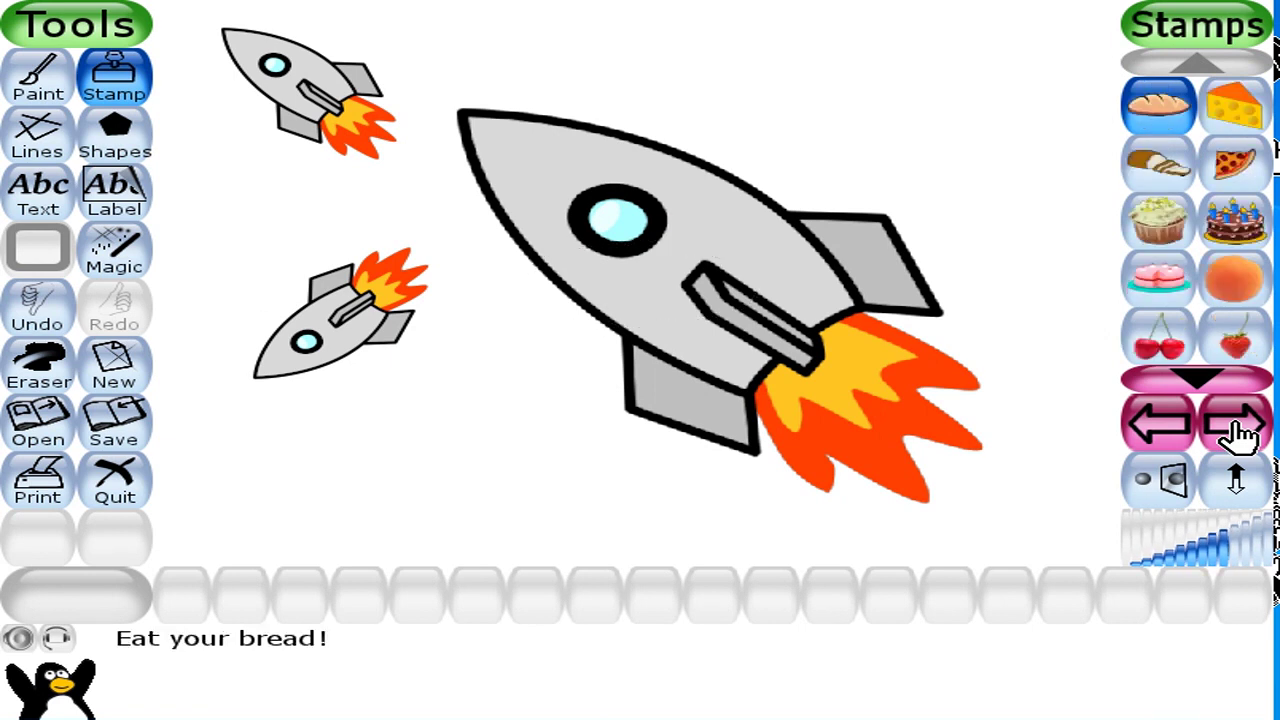
pyautogui.click(1238, 428)
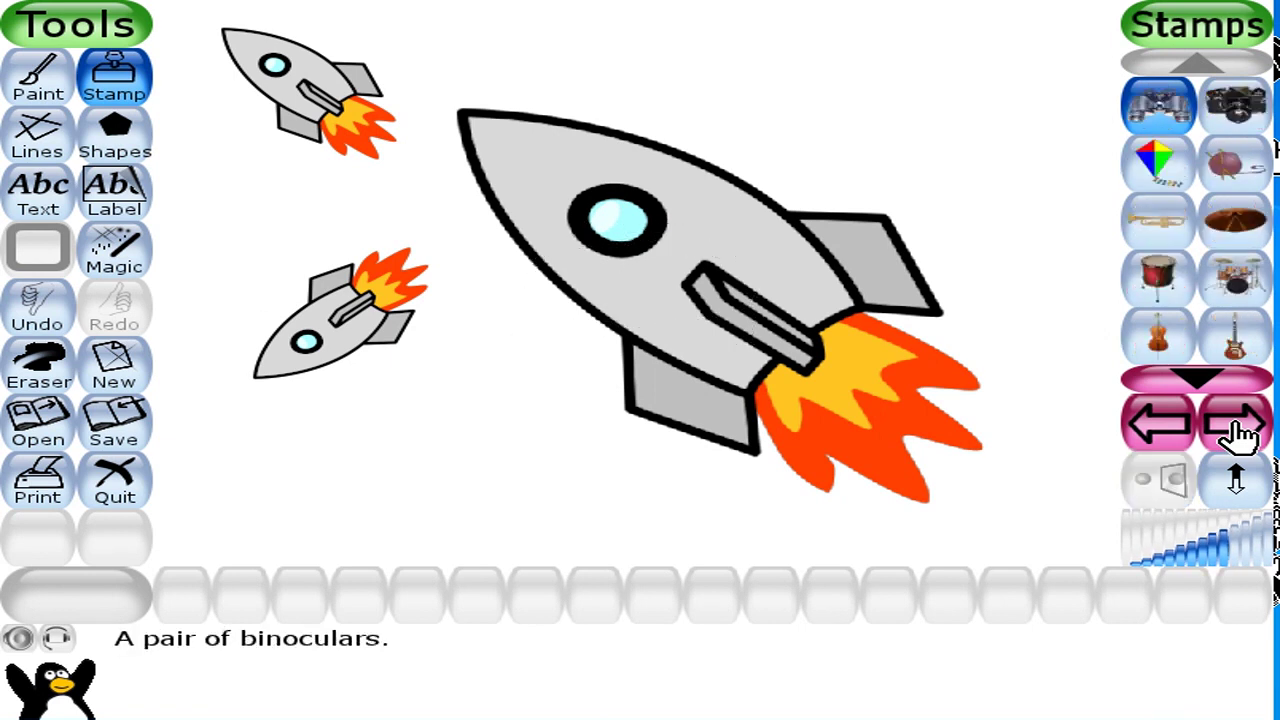
pyautogui.click(1238, 428)
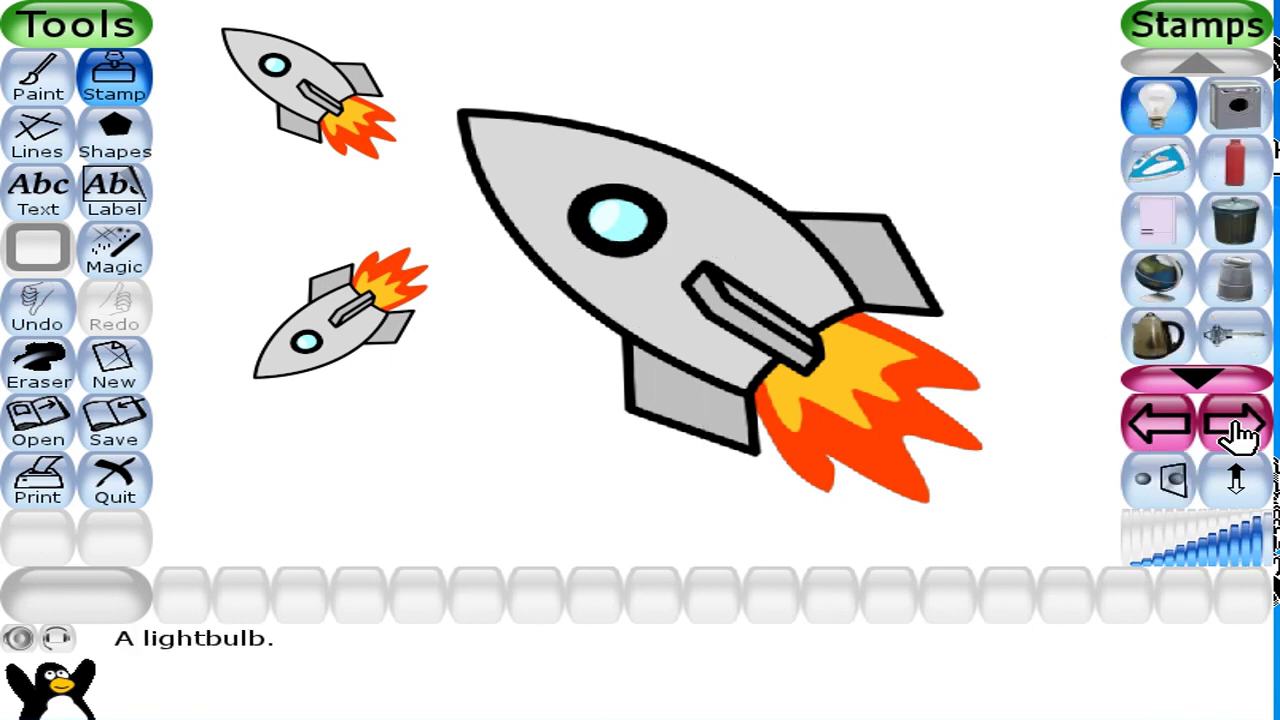
pyautogui.click(1238, 428)
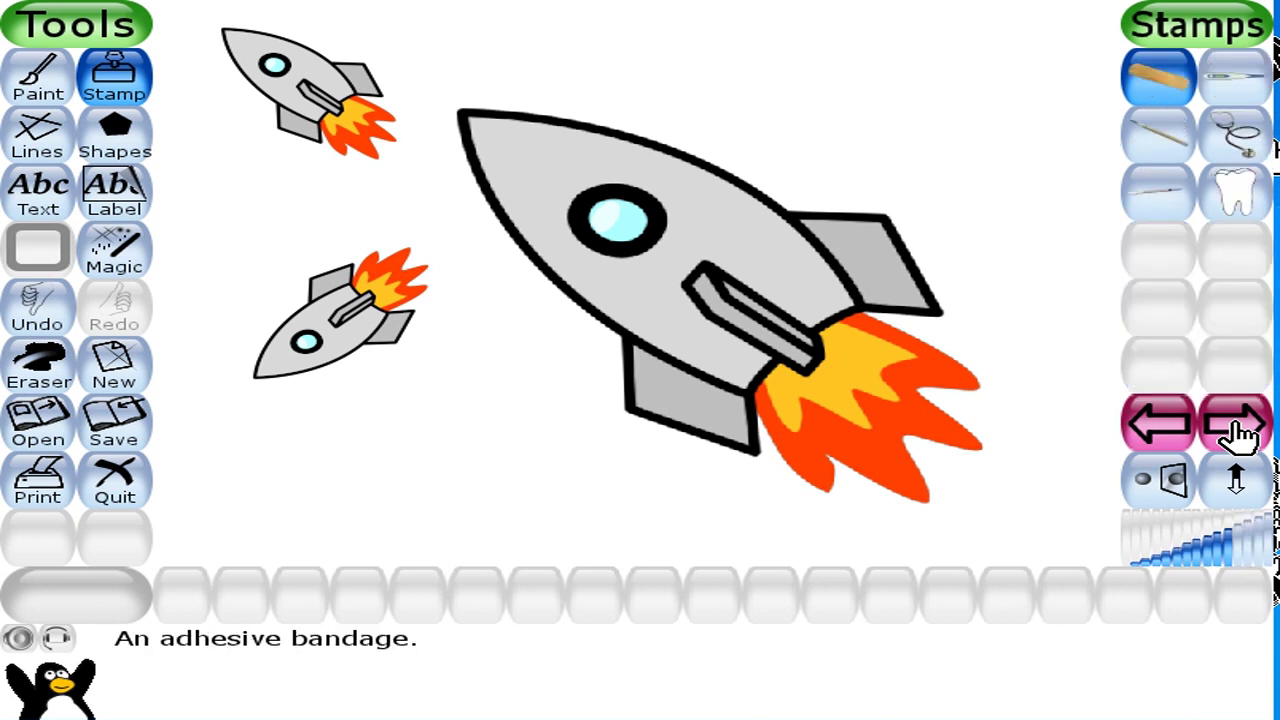
pyautogui.click(1238, 428)
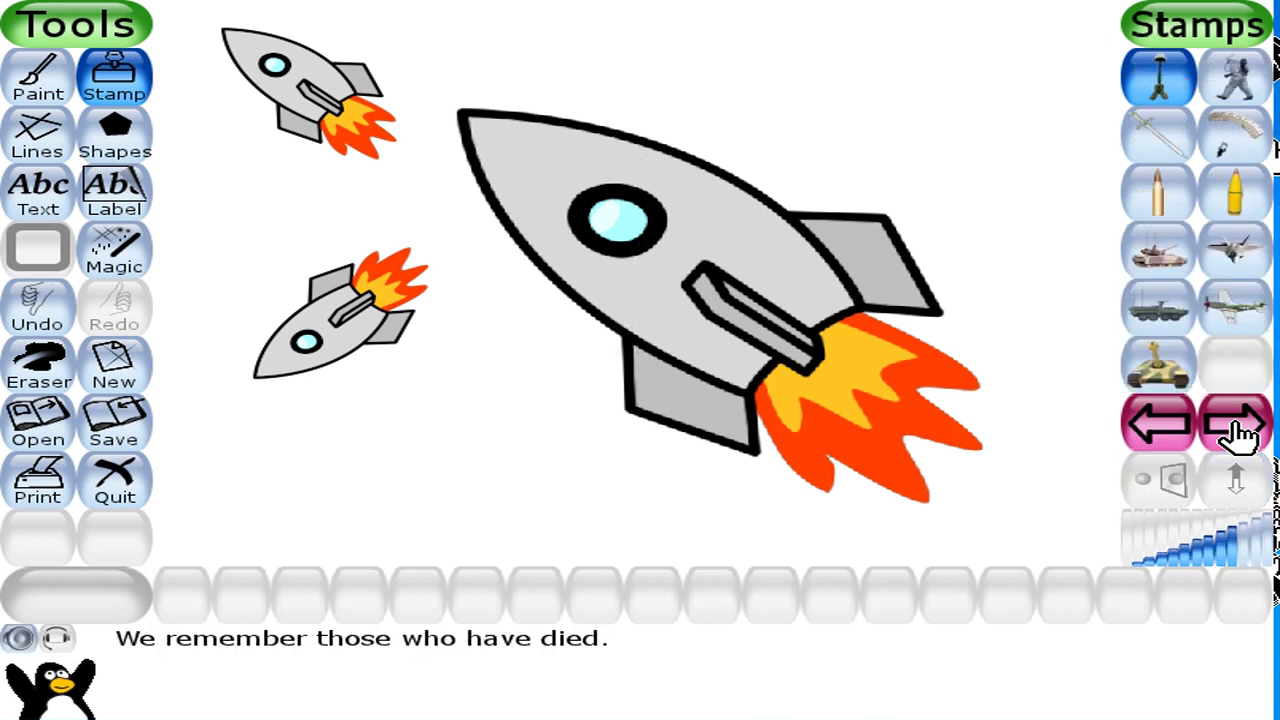
# Stamp a reduced-size fireman in the canvas's upper-right corner and a mirrored copy beside it, facing the first
pyautogui.click(1233, 88)
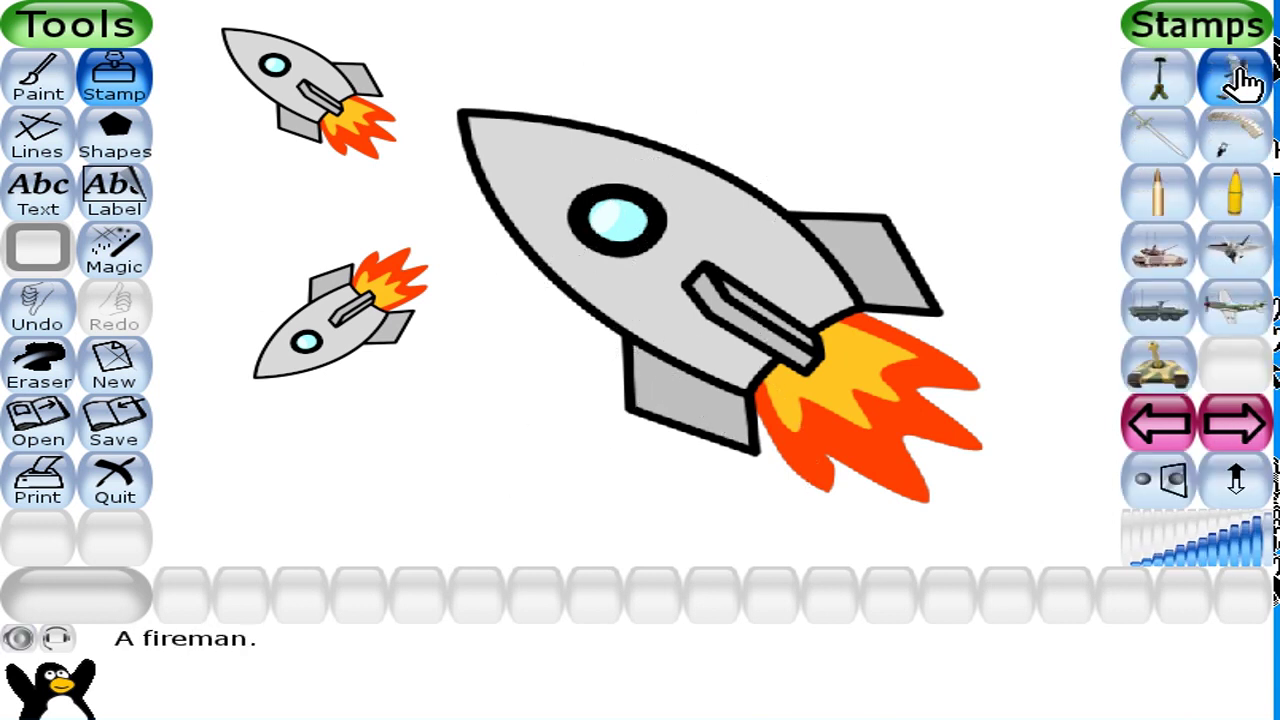
pyautogui.click(1208, 560)
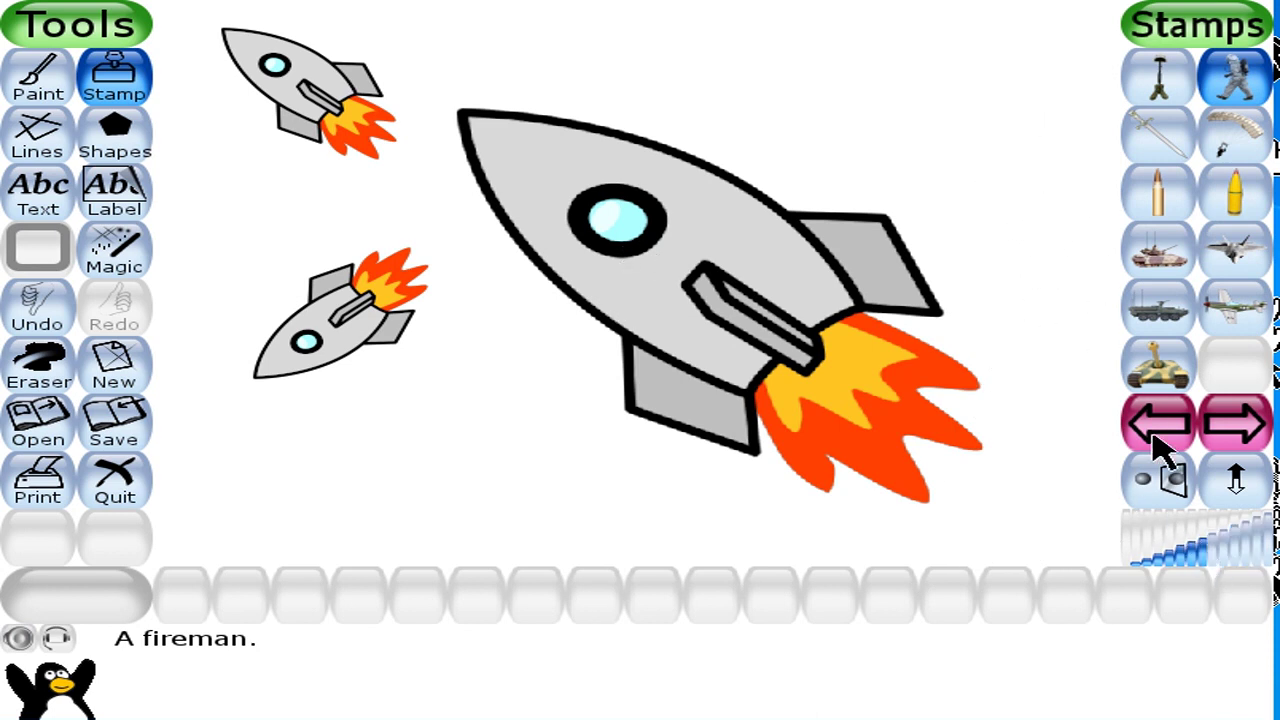
pyautogui.click(1238, 560)
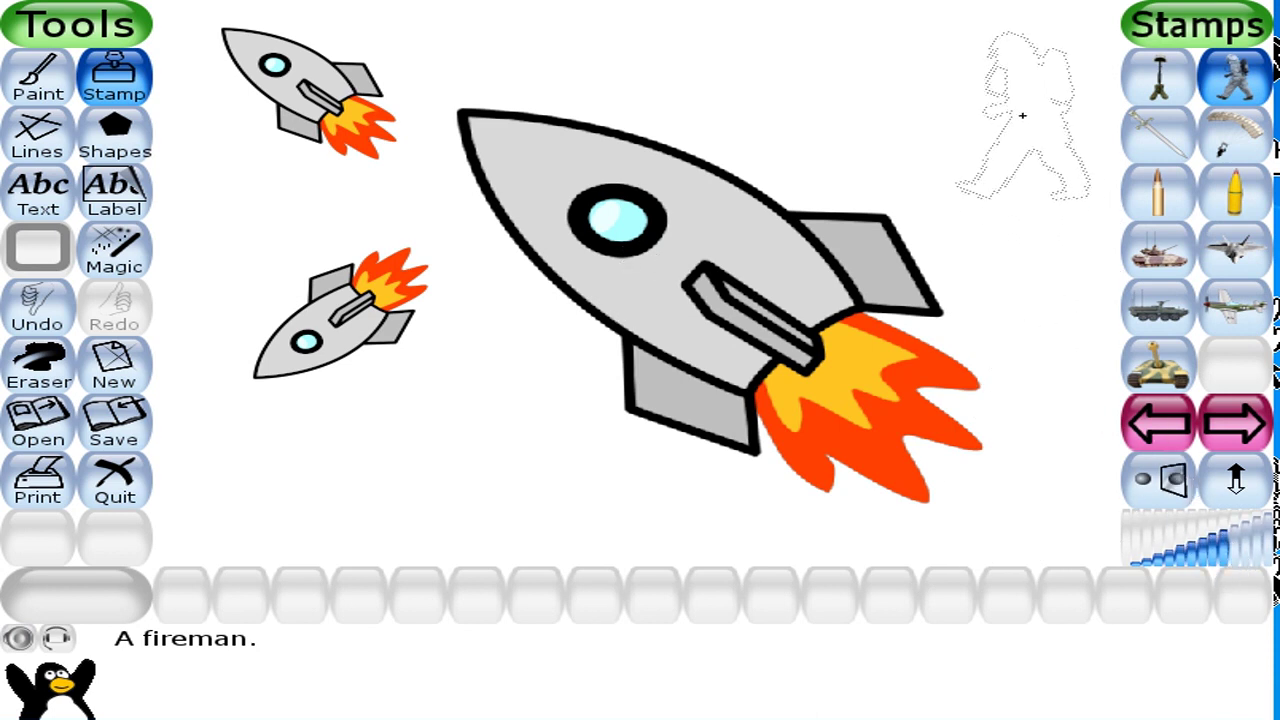
pyautogui.click(1027, 105)
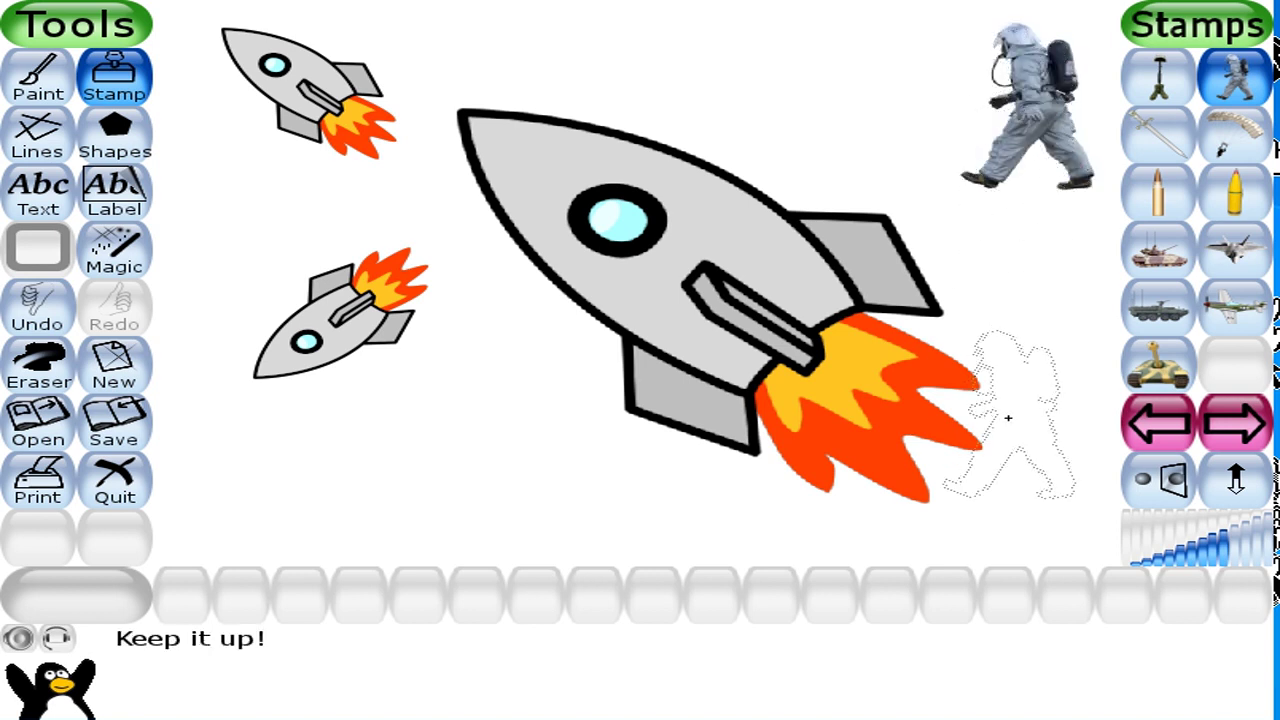
pyautogui.click(1165, 498)
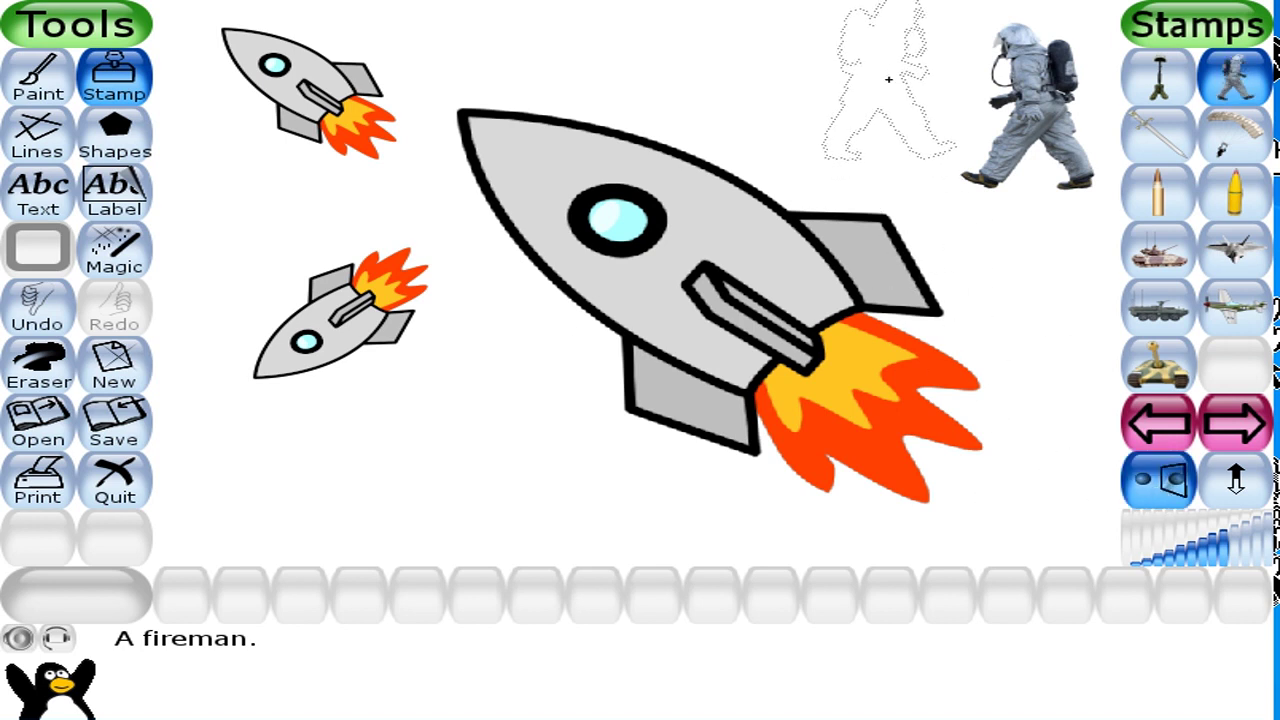
pyautogui.click(874, 105)
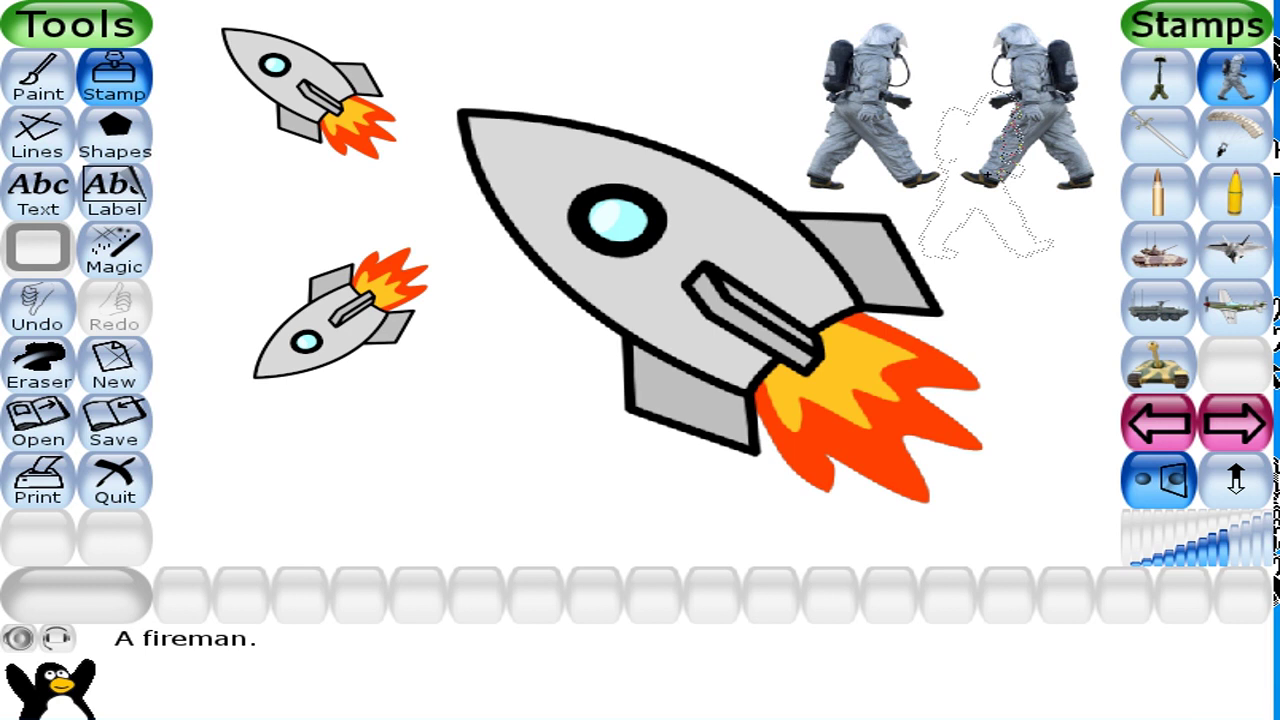
# Start a new drawing with a solid bright blue background
pyautogui.hotkey('ctrl', 'n')
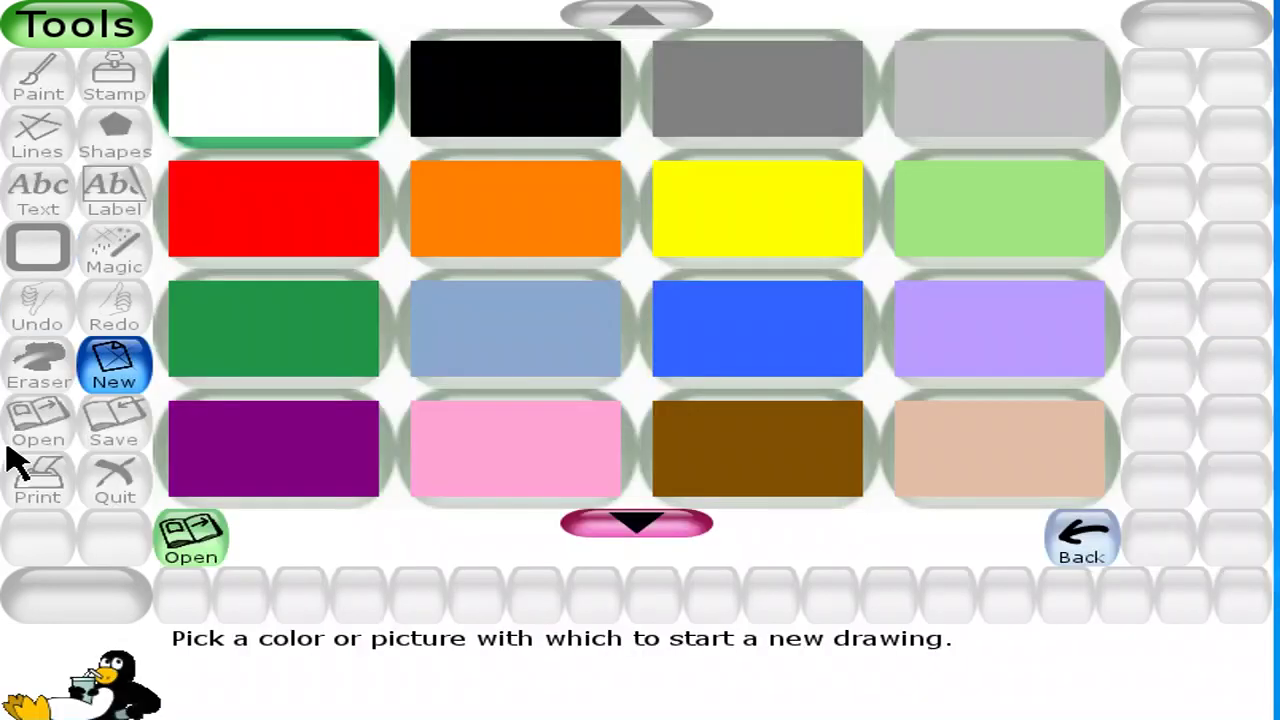
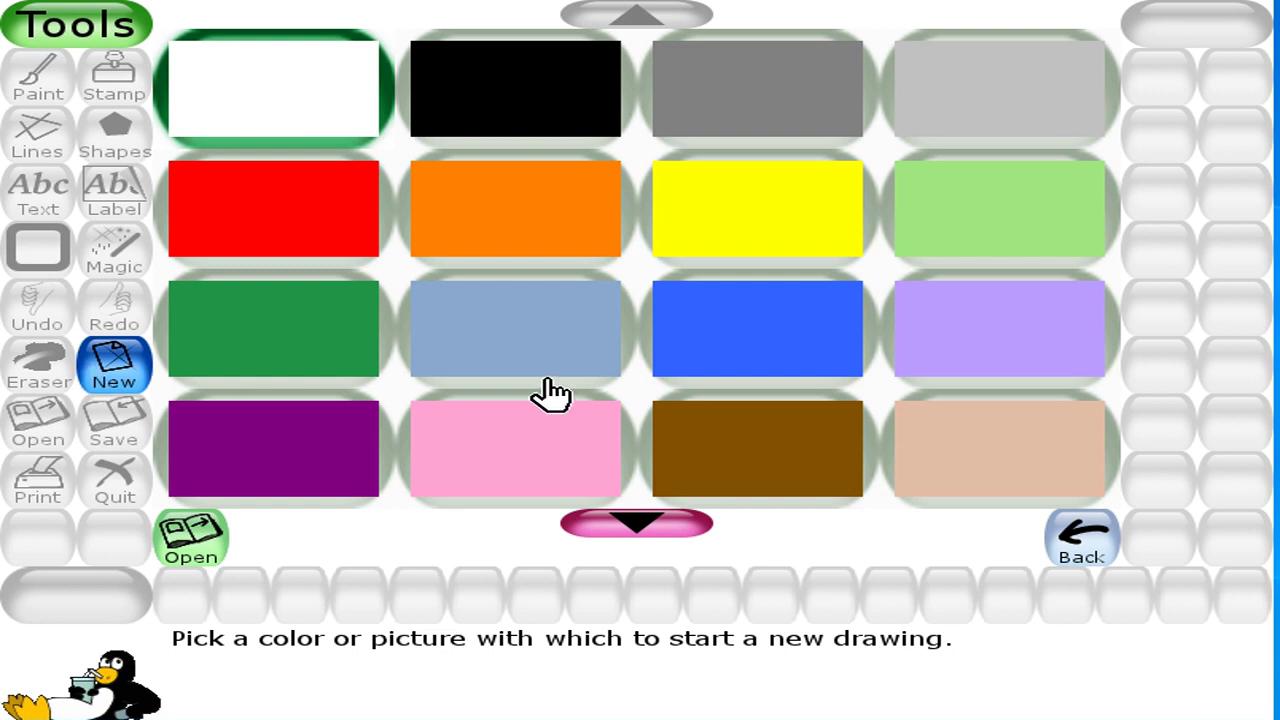
pyautogui.click(777, 355)
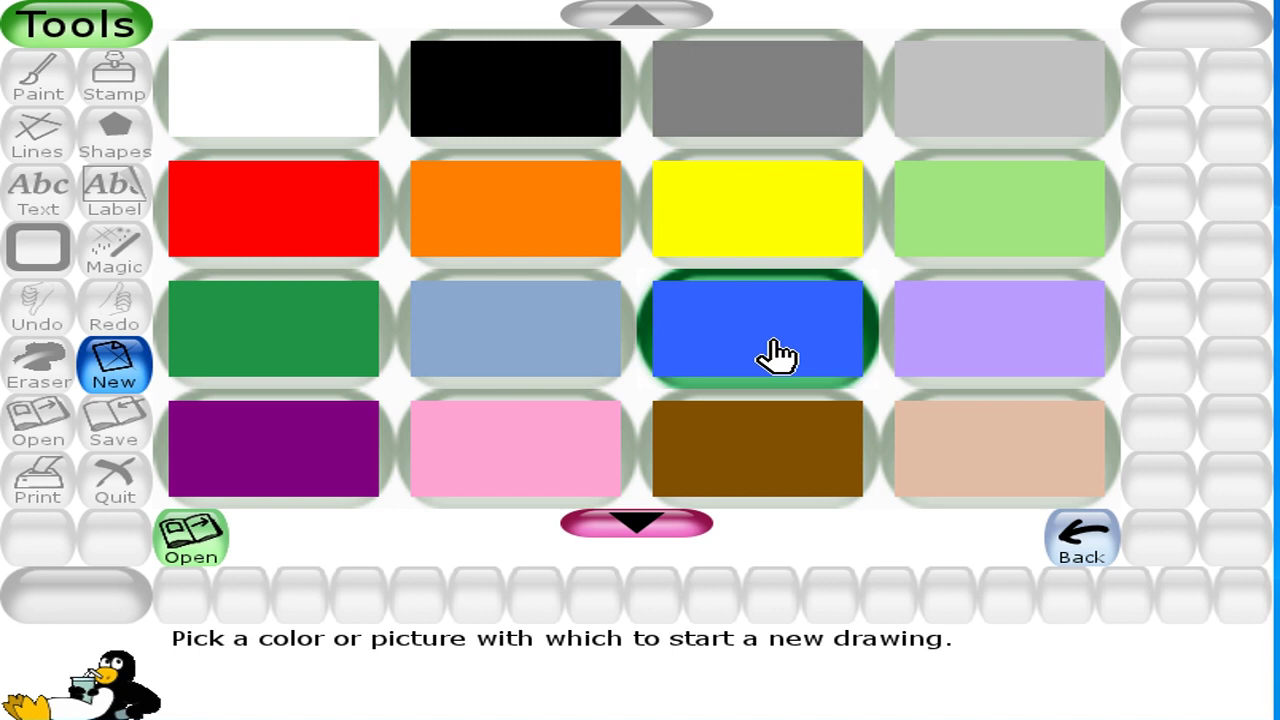
pyautogui.click(777, 355)
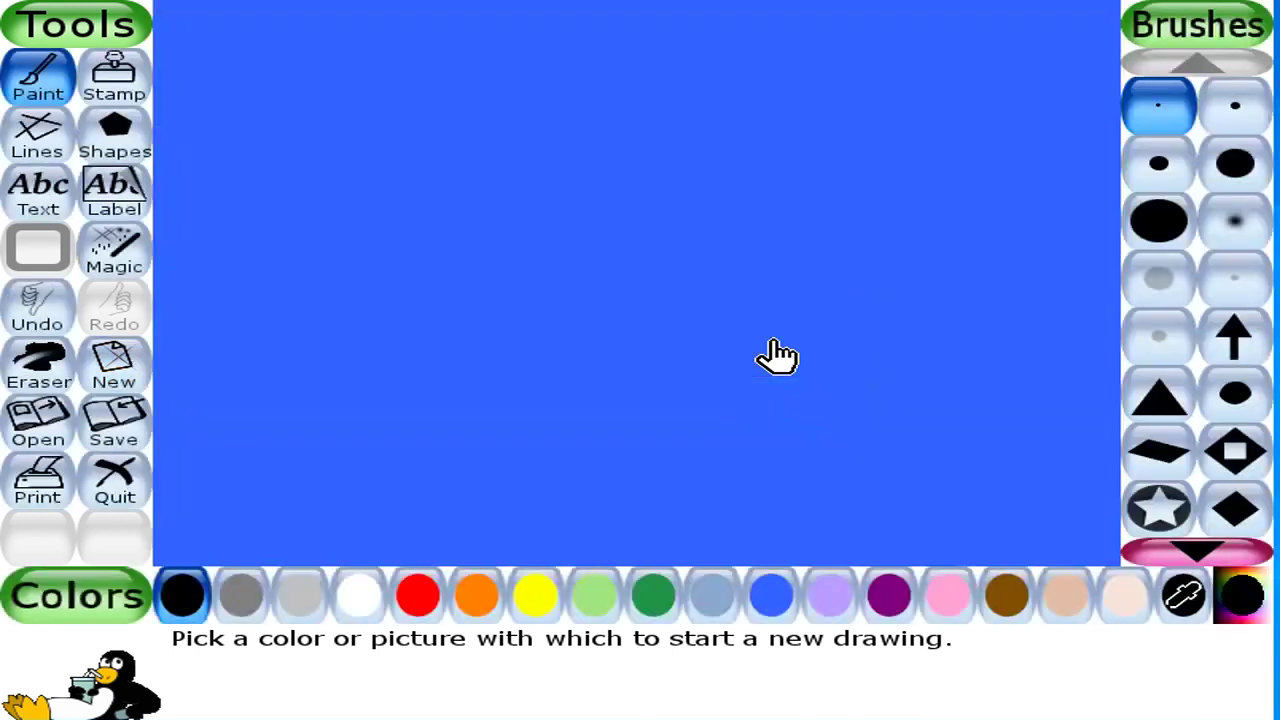
# Write the title "The Lion and the Rabbit" in a white, wide sans-serif font across the upper part of the drawing
pyautogui.click(35, 200)
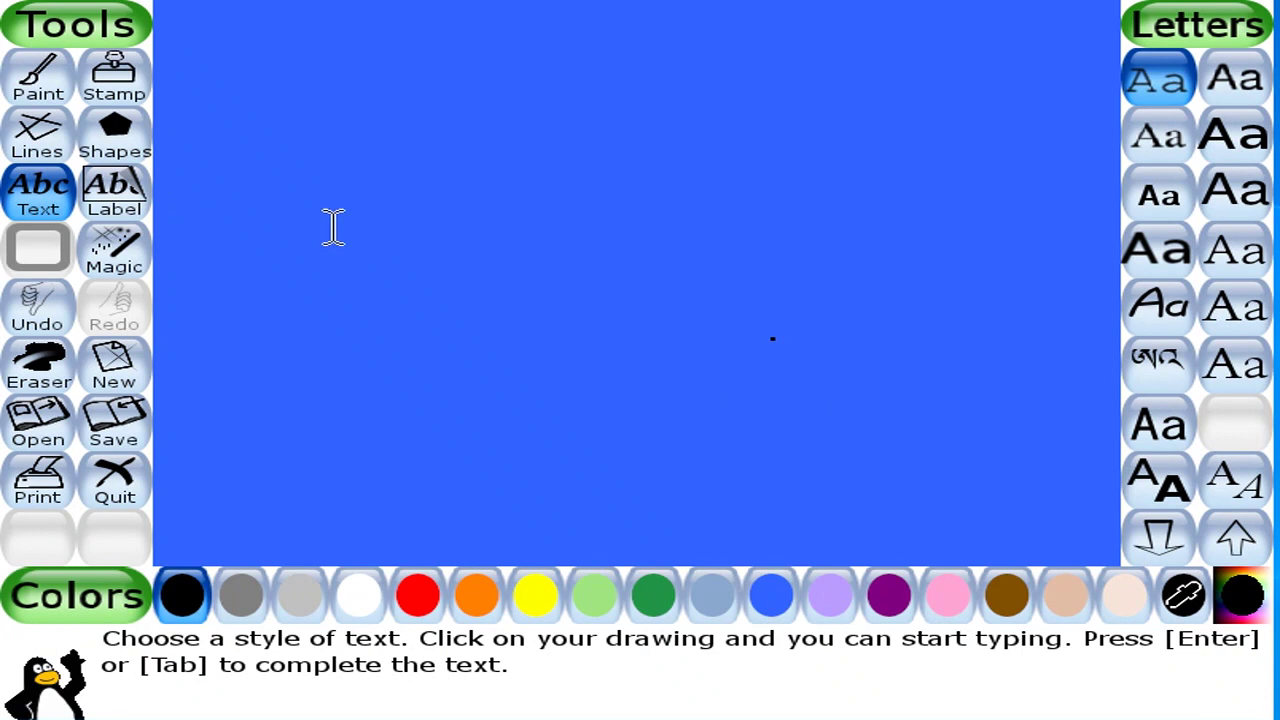
pyautogui.click(357, 612)
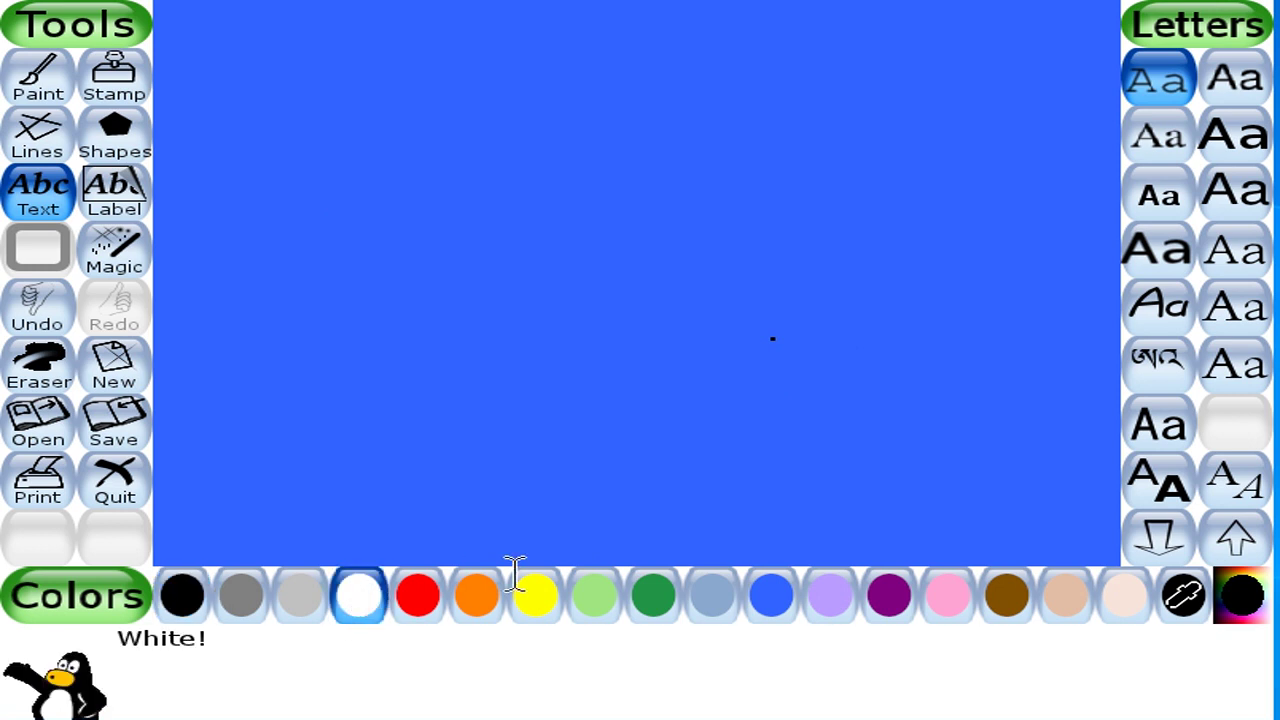
pyautogui.click(1162, 252)
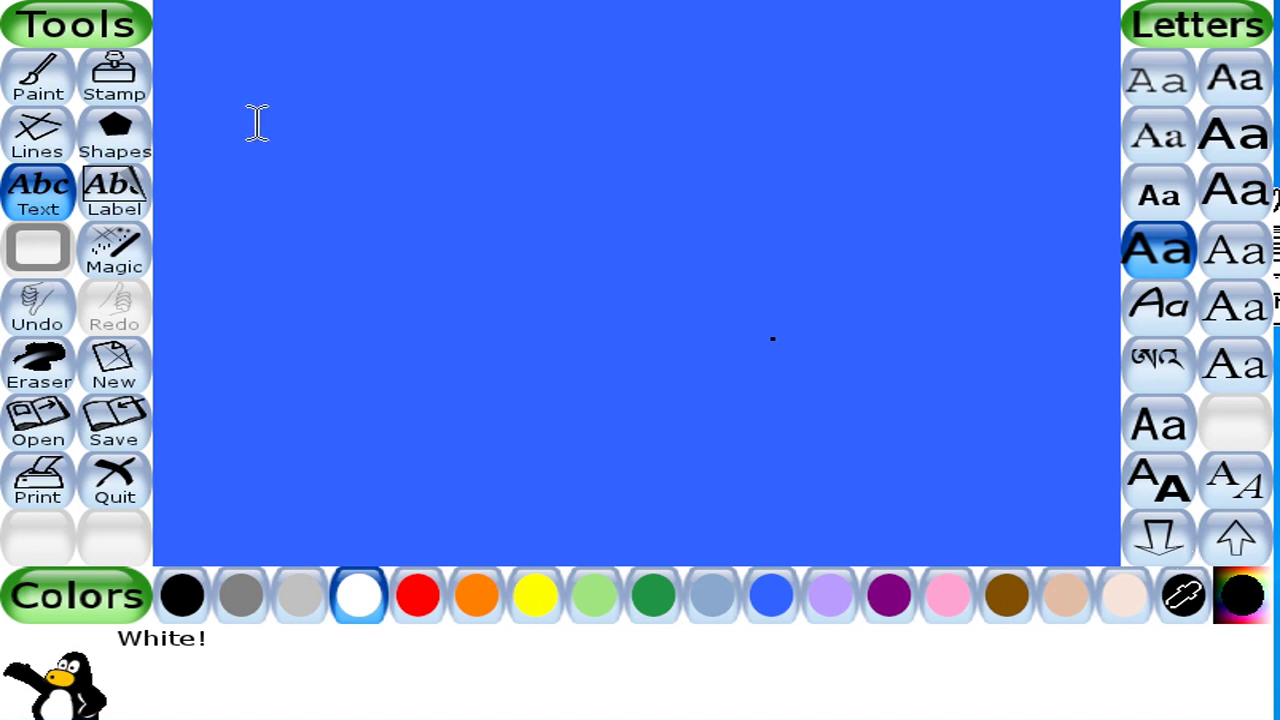
pyautogui.click(220, 97)
pyautogui.write('The ')
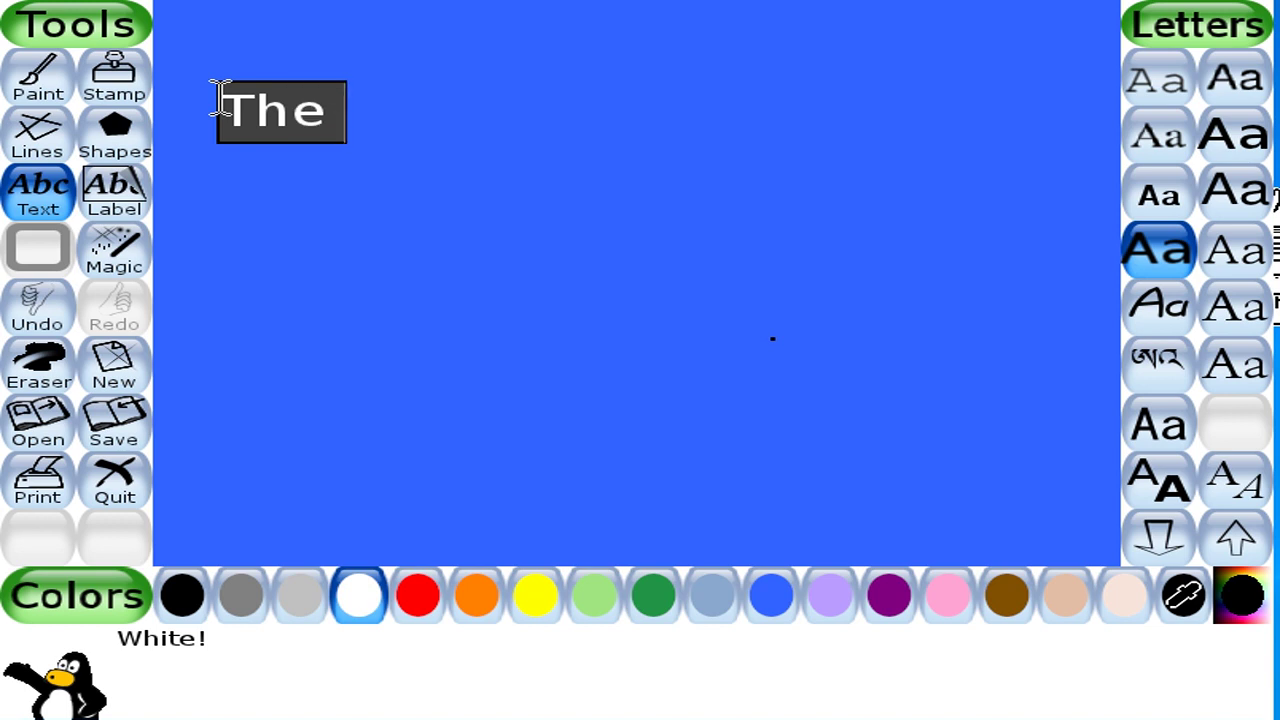
pyautogui.write('Lion a')
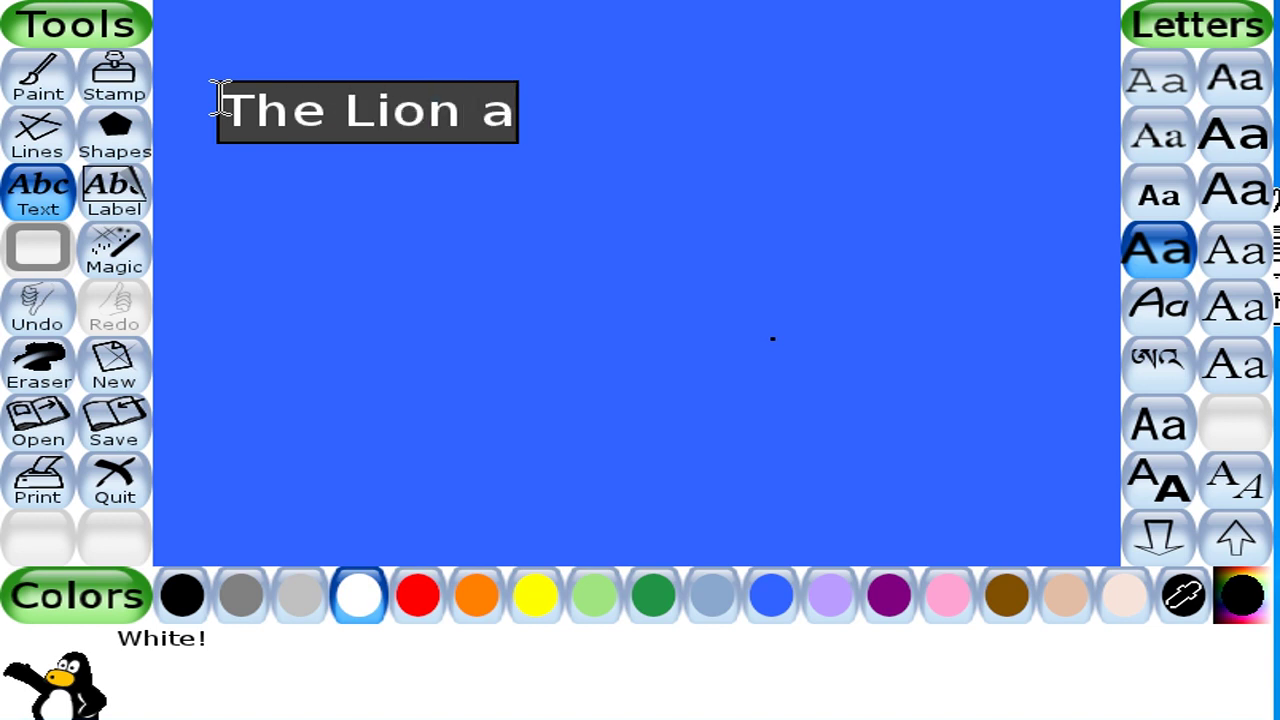
pyautogui.write('nd the ')
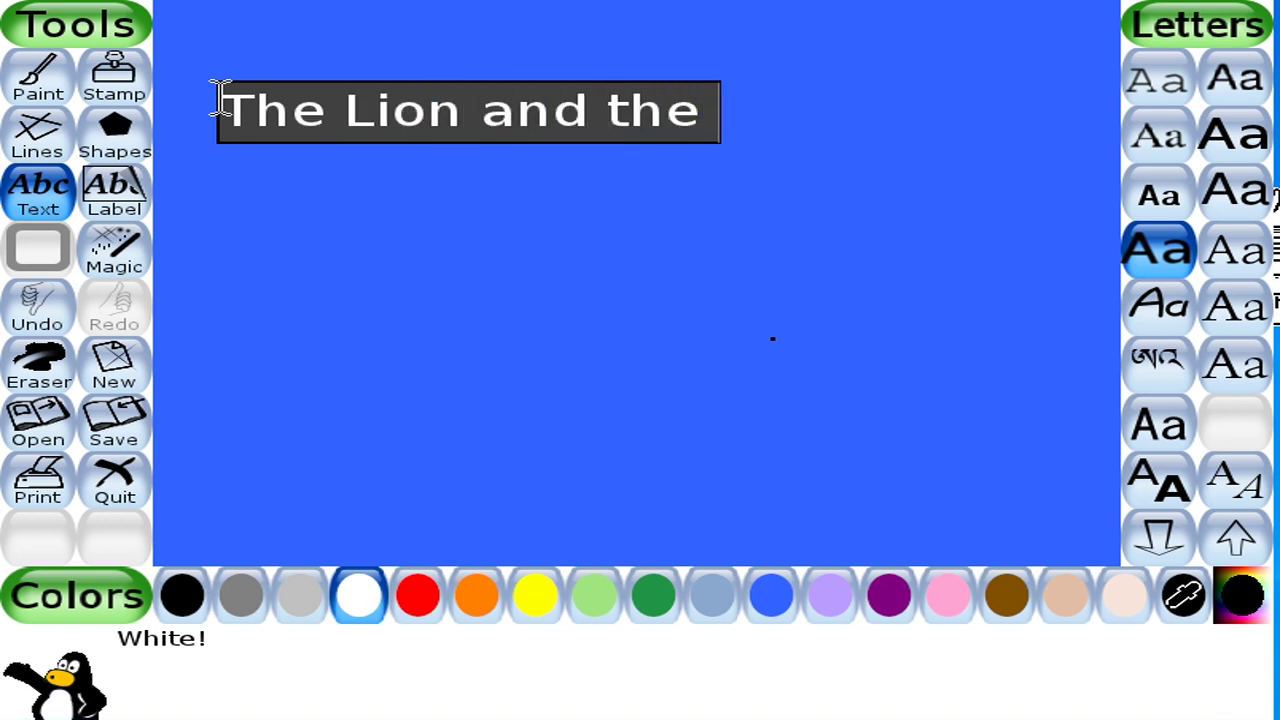
pyautogui.write('Rabbit')
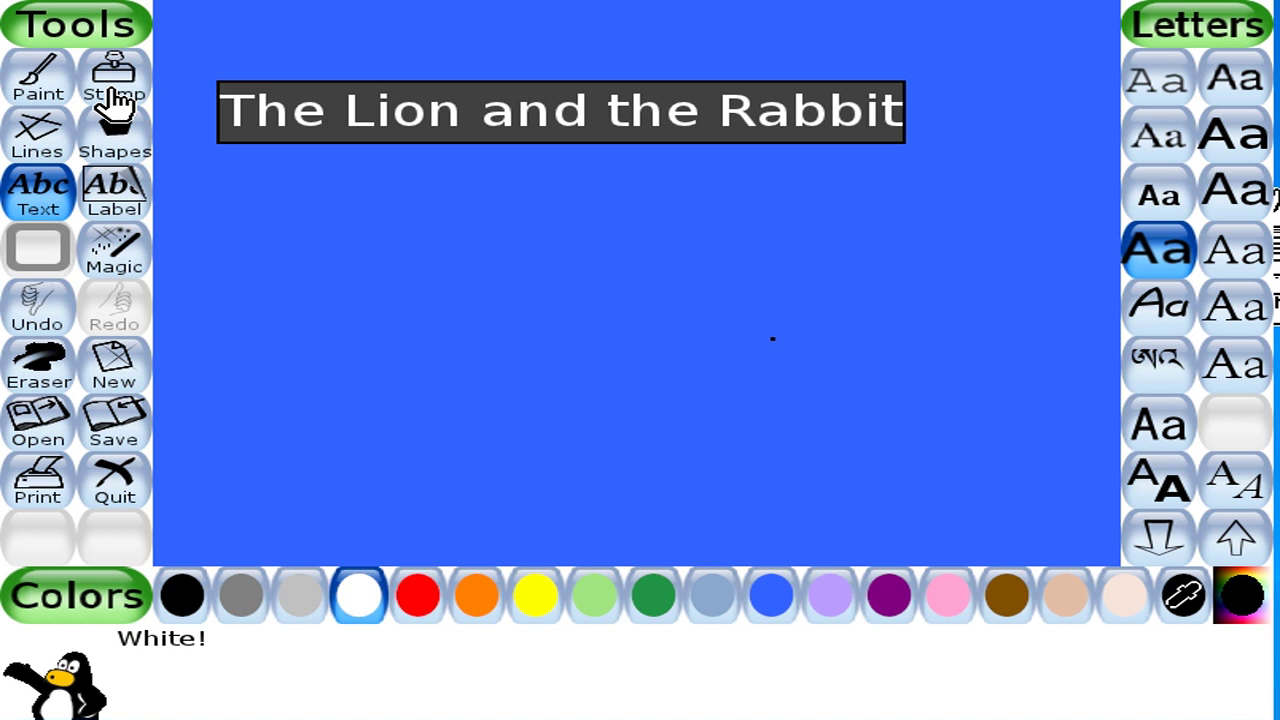
# Stamp a large standing lion below the title on the right half of the canvas
pyautogui.click(115, 100)
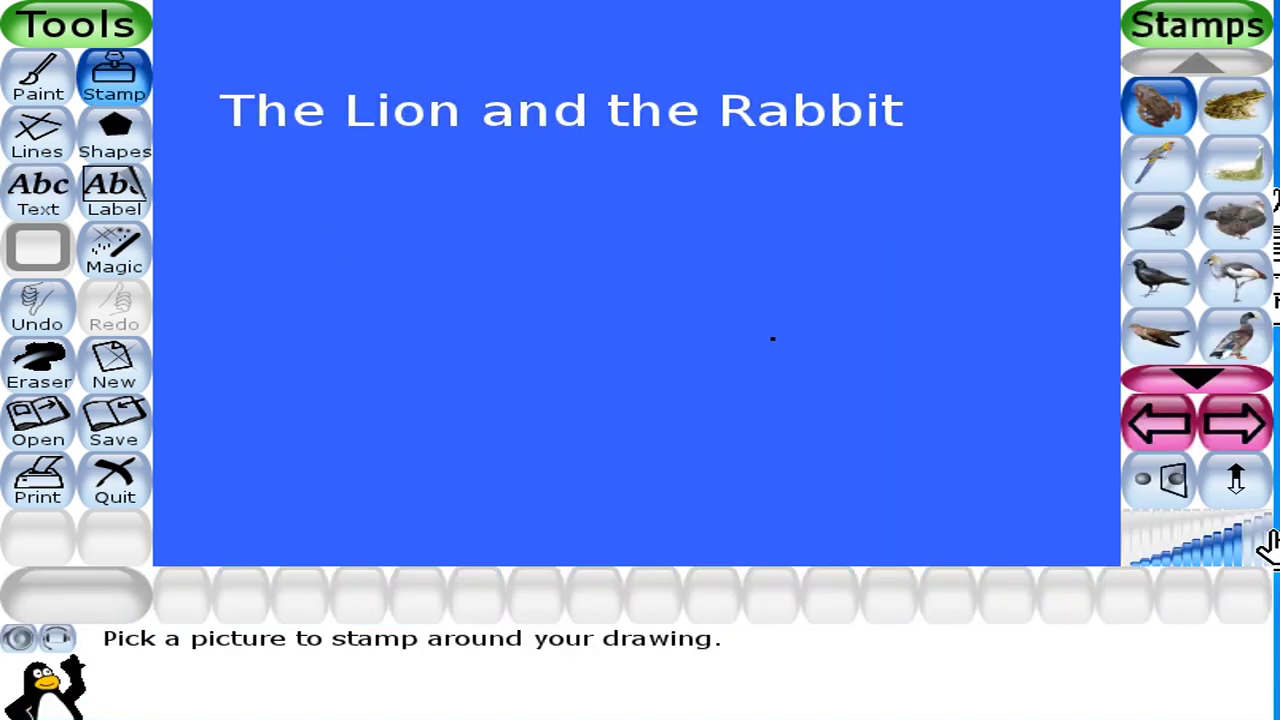
pyautogui.click(1183, 368)
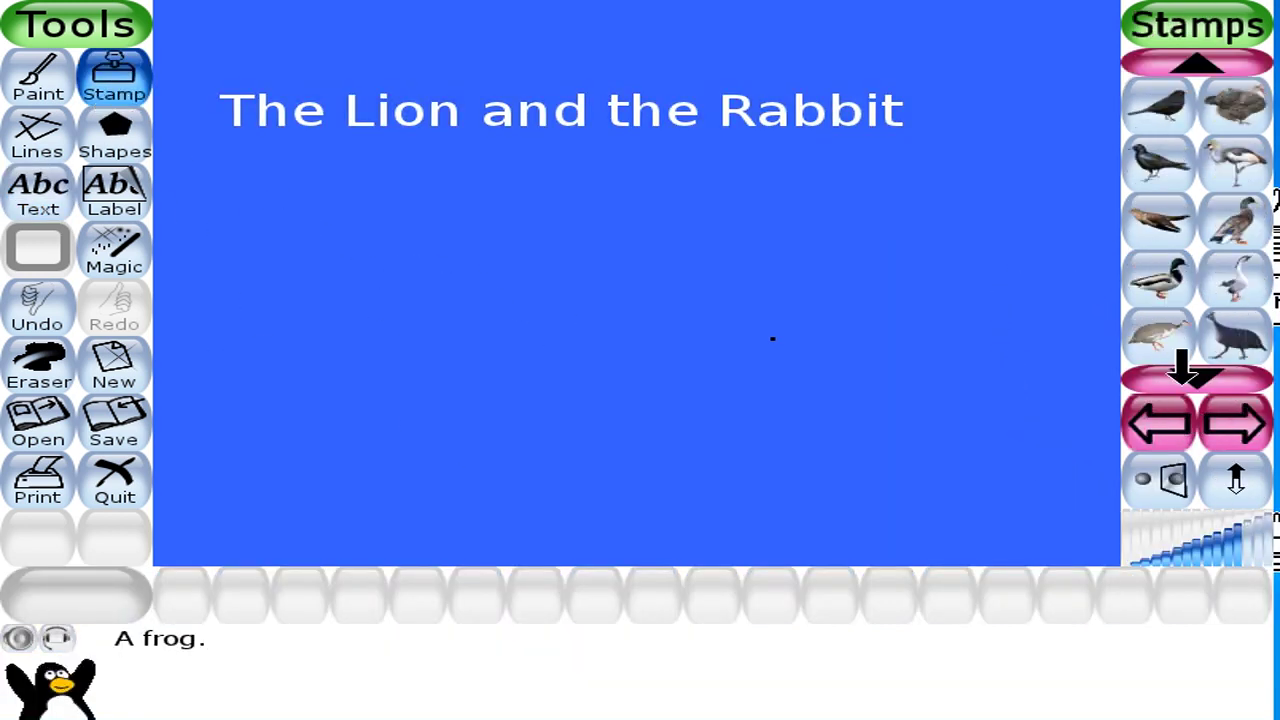
pyautogui.moveTo(1183, 368); pyautogui.dragTo(1183, 368)
pyautogui.click(1190, 66)
pyautogui.click(1190, 66)
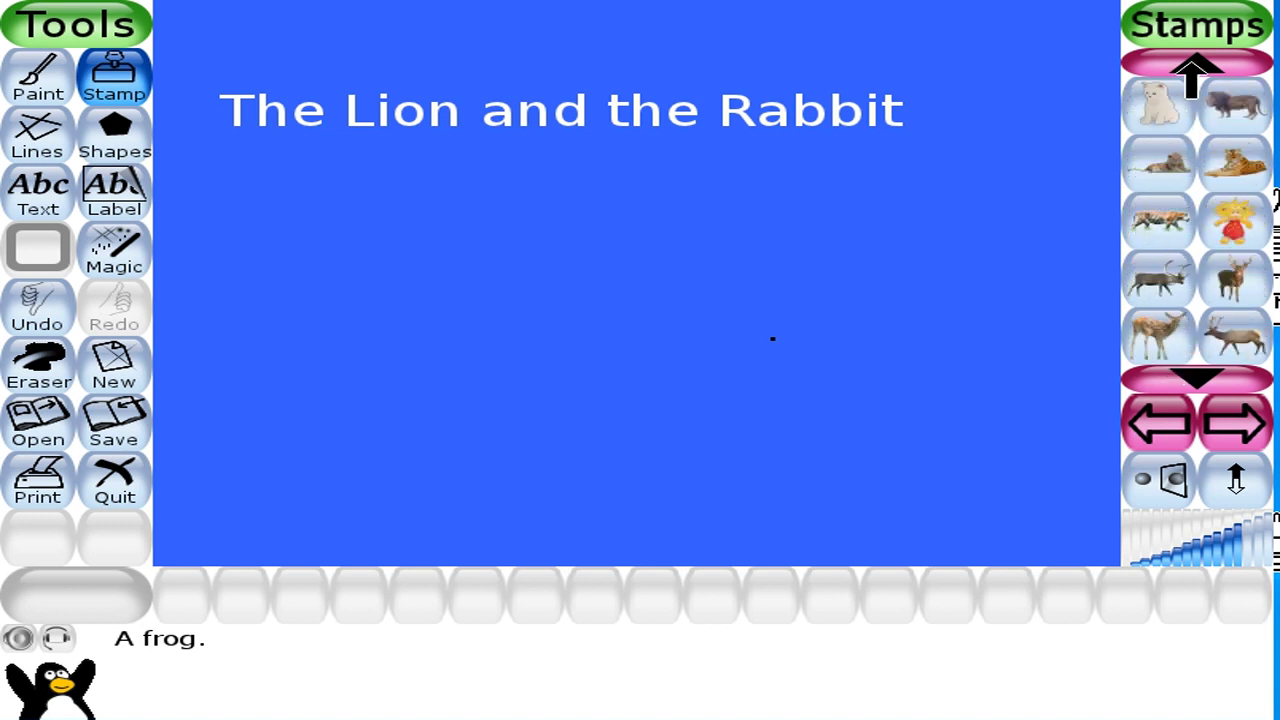
pyautogui.click(1232, 108)
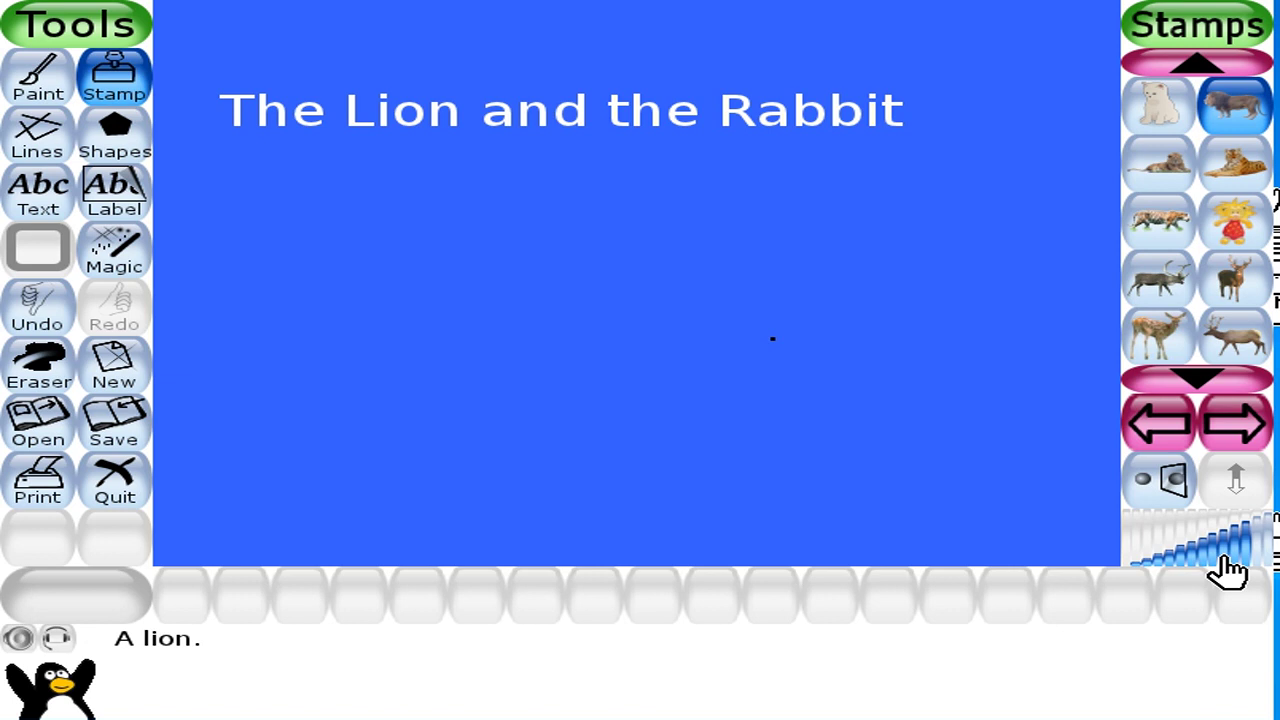
pyautogui.click(817, 325)
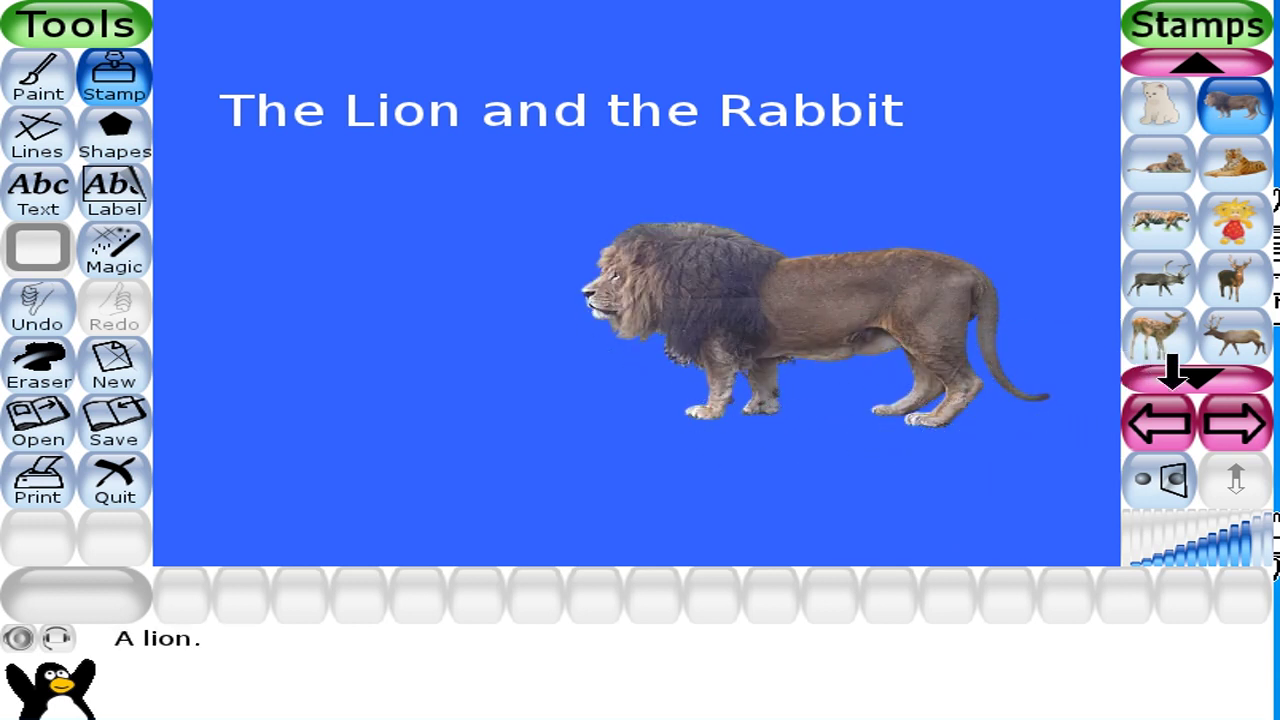
# Find the running rabbit among the animal stamps and place it on the canvas's left half, facing the lion
pyautogui.click(1207, 375)
pyautogui.click(1207, 375)
pyautogui.click(1207, 375)
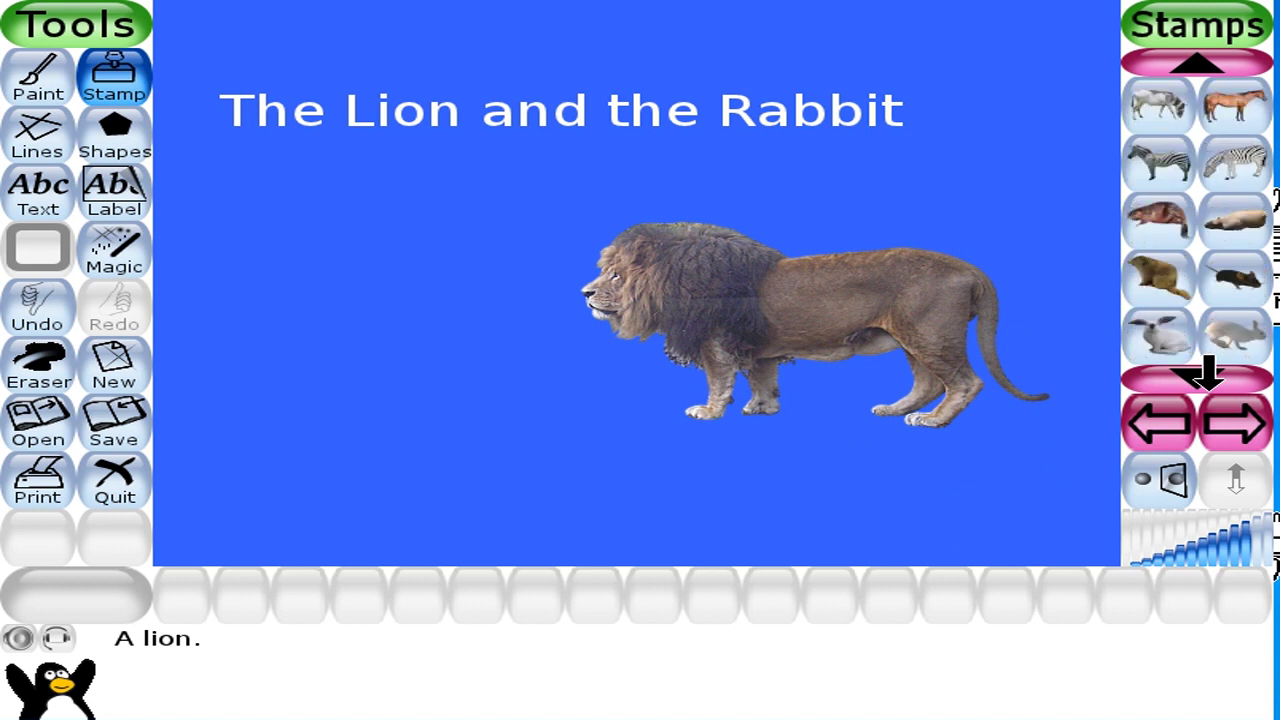
pyautogui.click(1207, 375)
pyautogui.click(1207, 375)
pyautogui.click(1207, 375)
pyautogui.click(1207, 375)
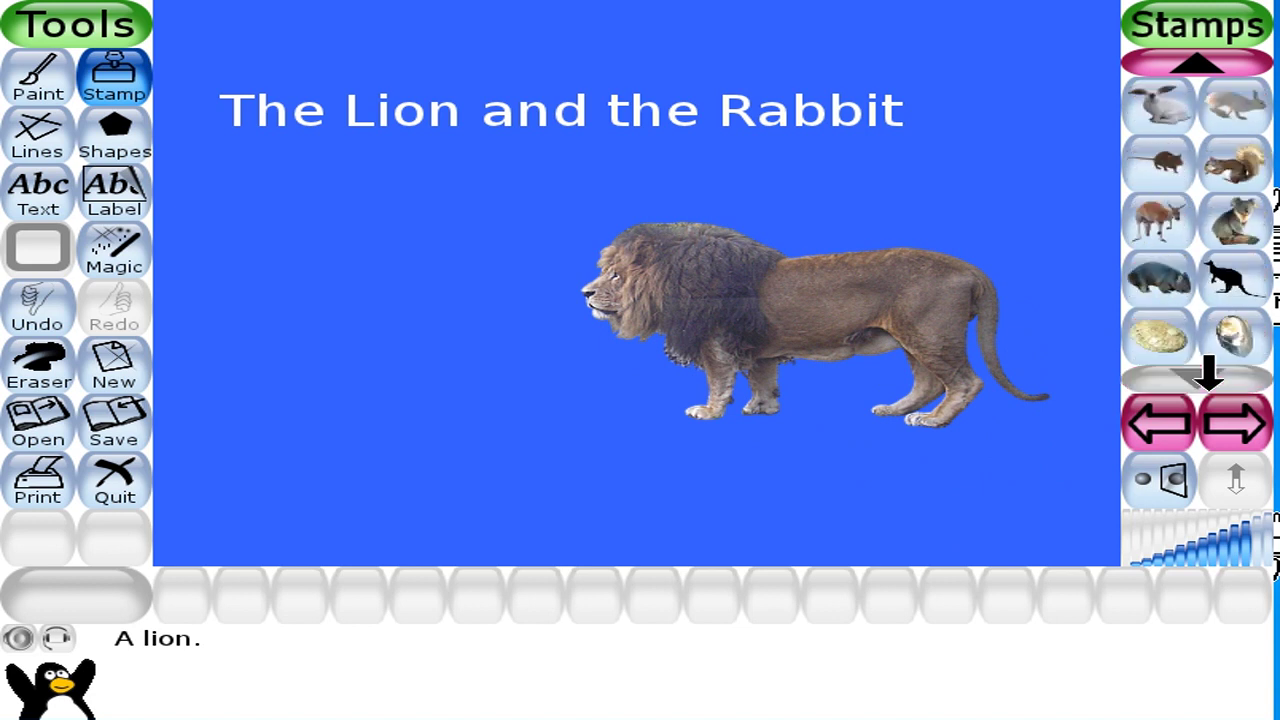
pyautogui.click(1236, 112)
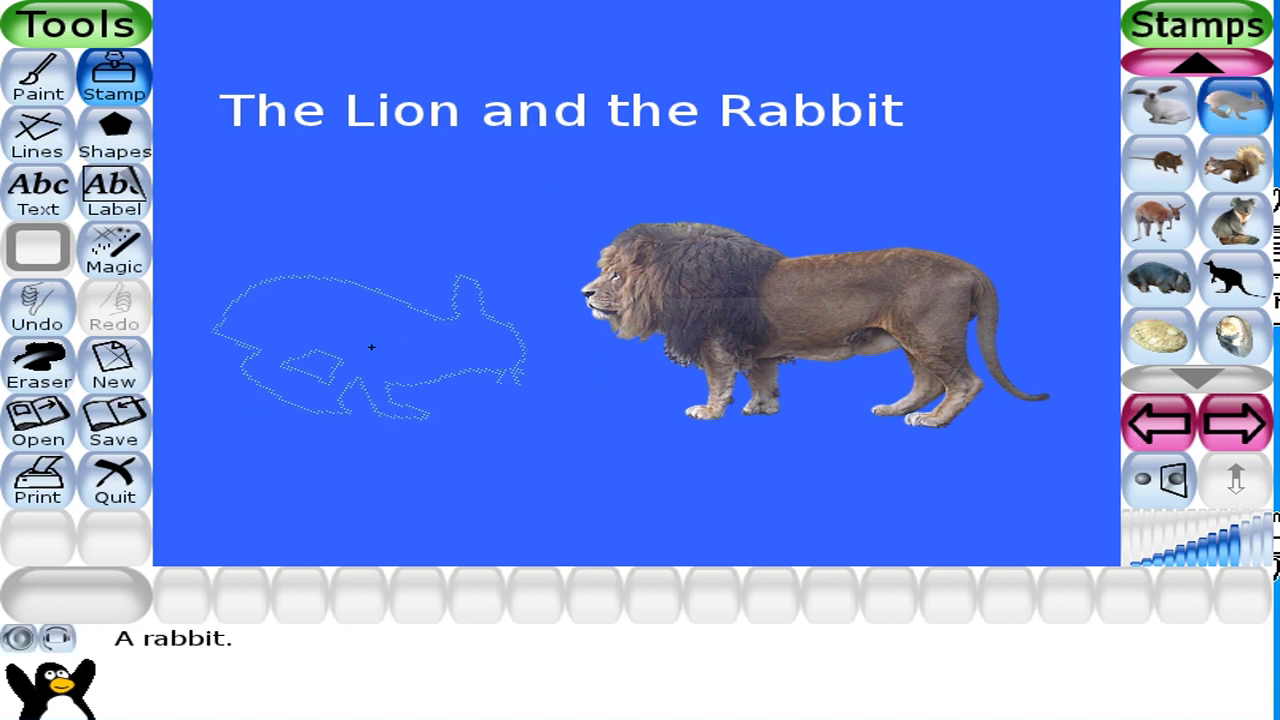
pyautogui.click(371, 347)
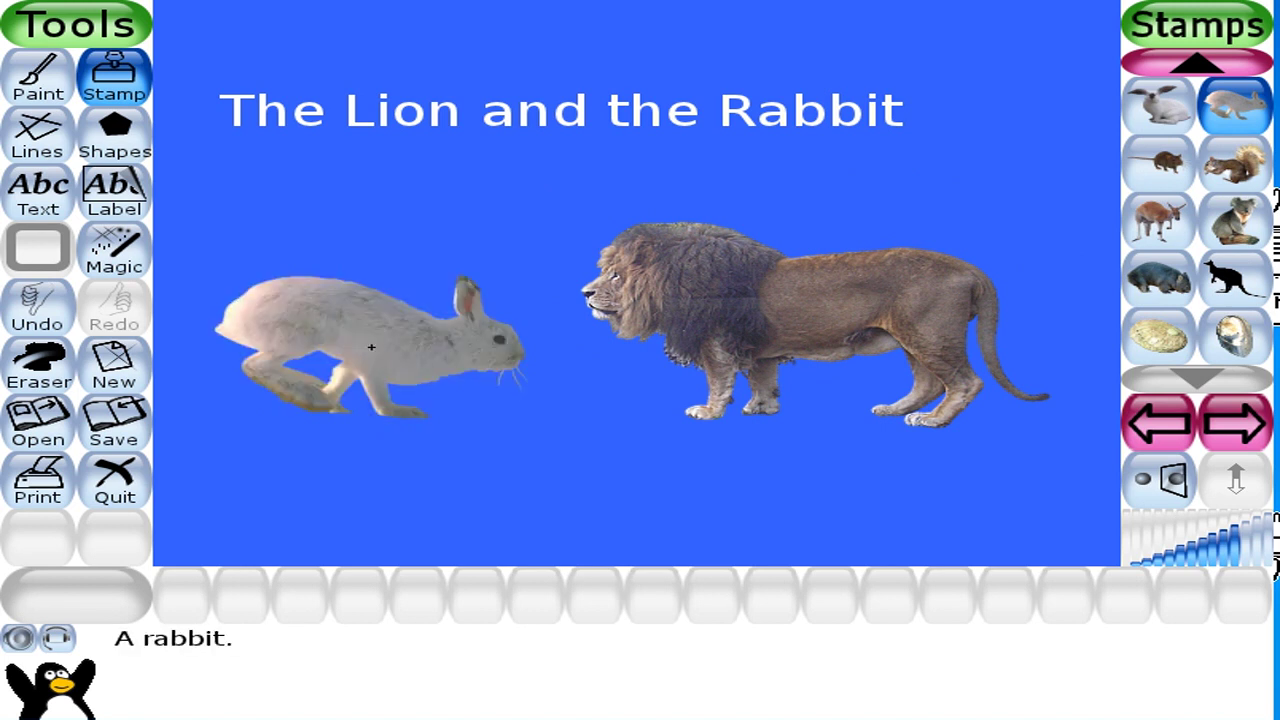
# Save the lion and rabbit drawing and start a new one with a solid dark green background
pyautogui.click(108, 433)
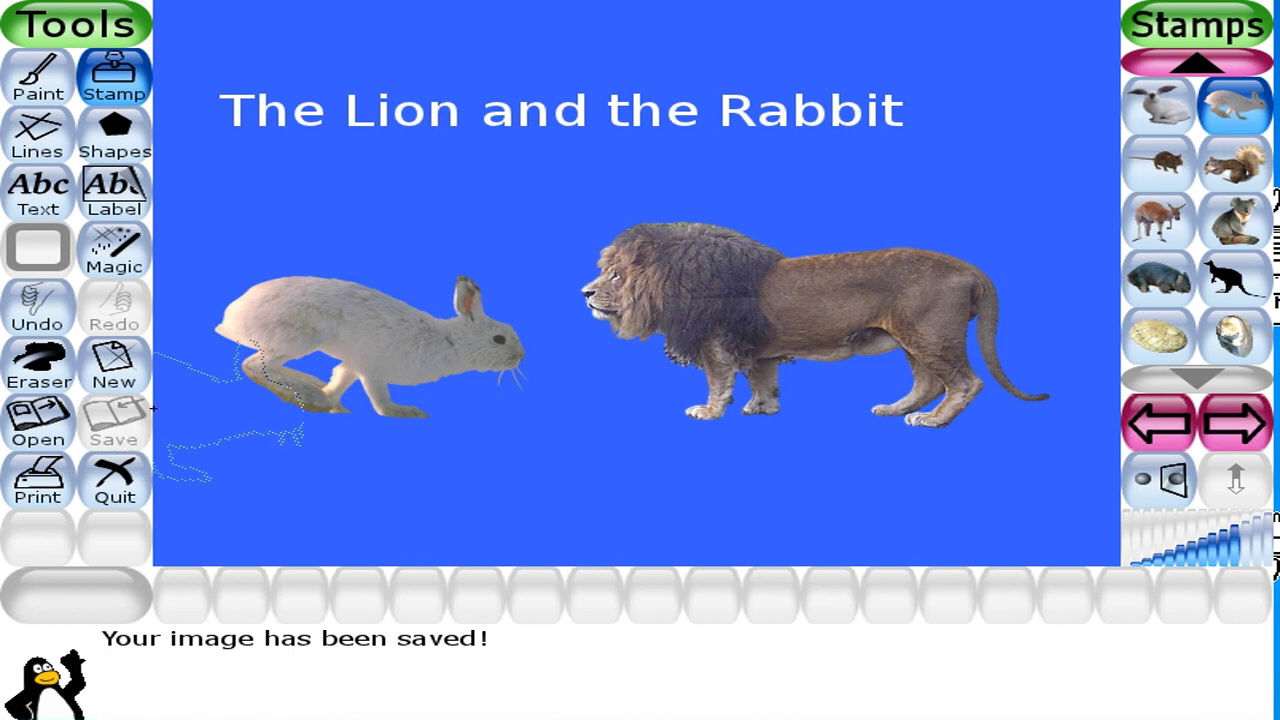
pyautogui.click(113, 380)
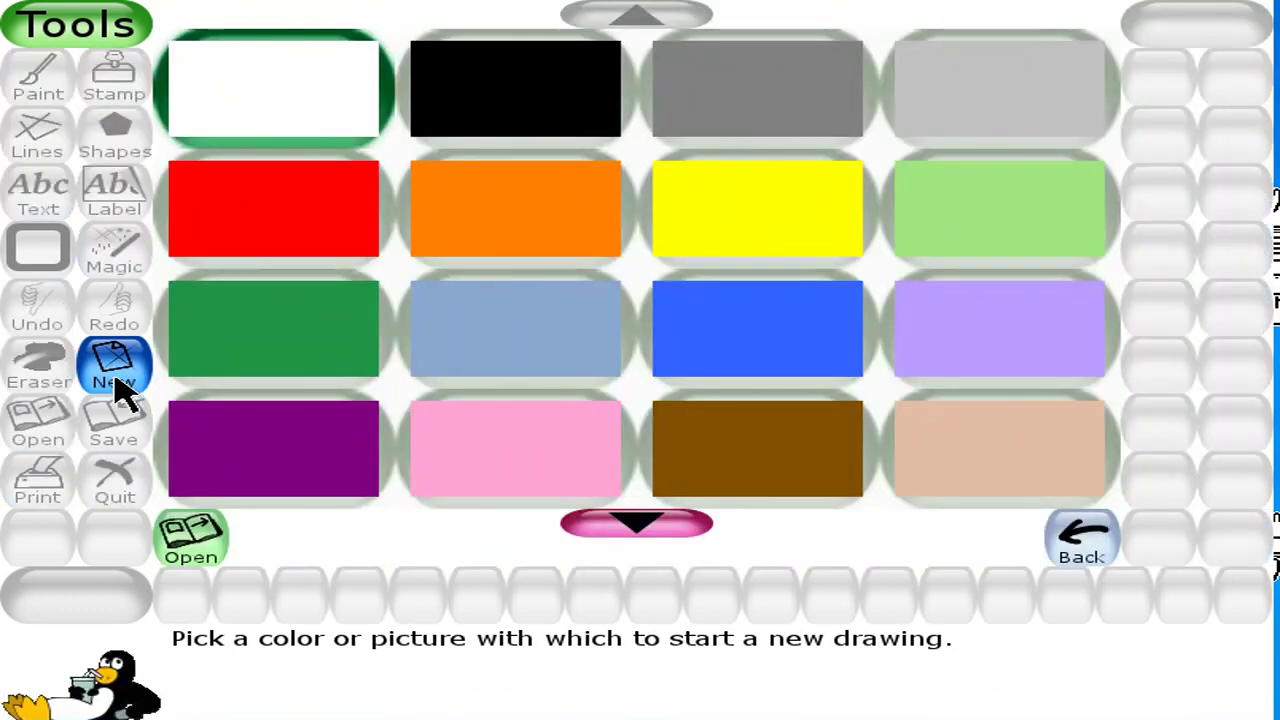
pyautogui.click(273, 328)
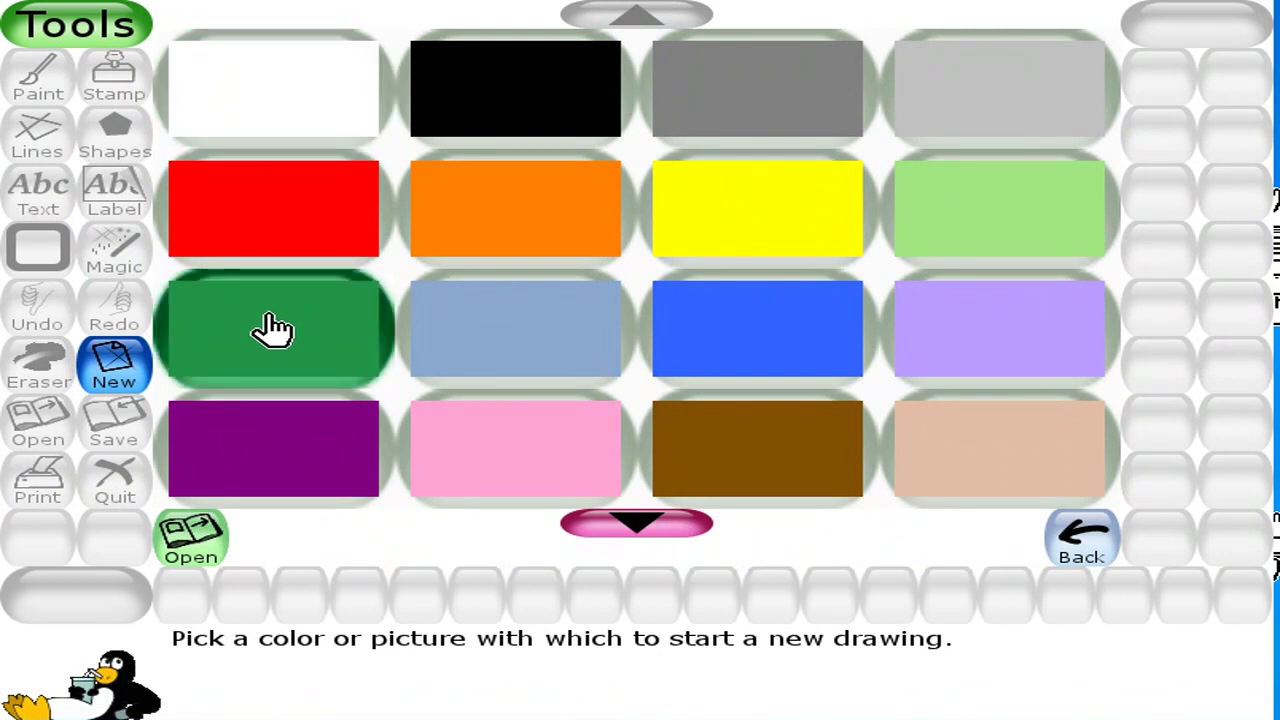
pyautogui.click(273, 328)
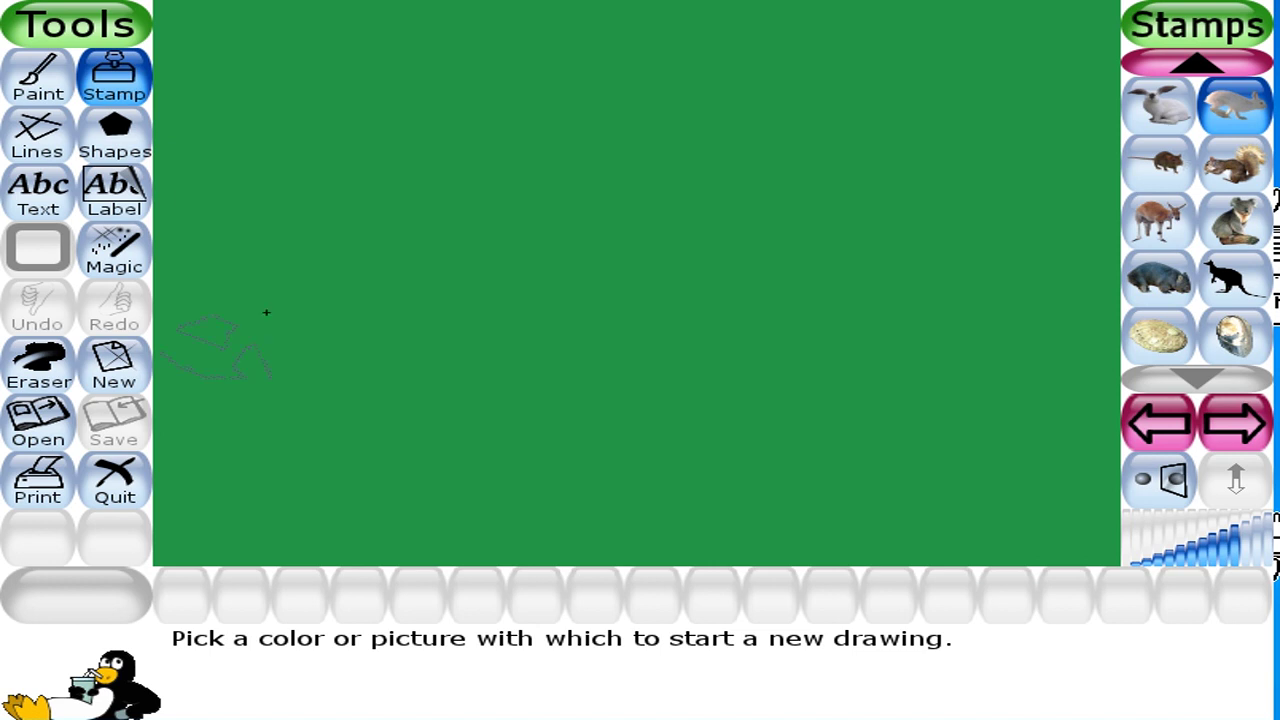
# Choose the holm oak from the plant stamp collection and reduce its stamp size
pyautogui.click(1229, 431)
pyautogui.click(1229, 431)
pyautogui.click(1229, 431)
pyautogui.click(1229, 431)
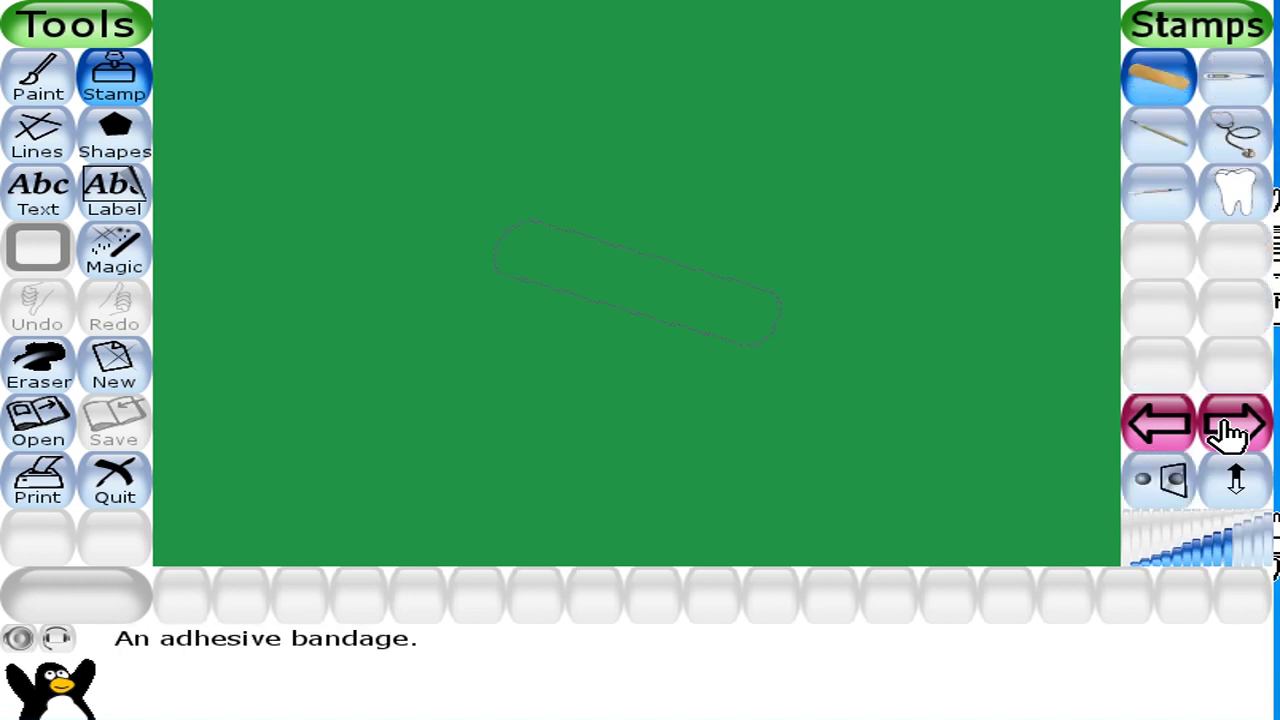
pyautogui.click(1229, 431)
pyautogui.click(1229, 431)
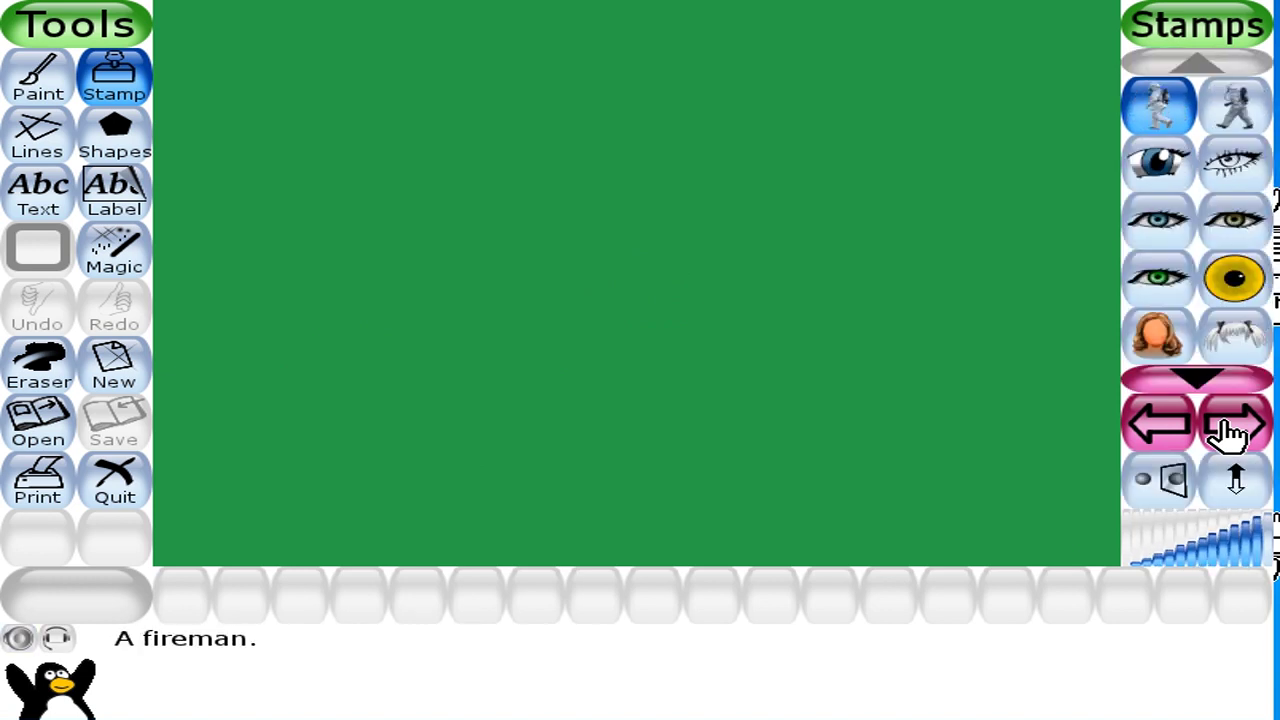
pyautogui.click(1229, 431)
pyautogui.click(1210, 378)
pyautogui.click(1210, 378)
pyautogui.click(1213, 375)
pyautogui.click(1213, 375)
pyautogui.click(1213, 375)
pyautogui.click(1213, 375)
pyautogui.click(1240, 285)
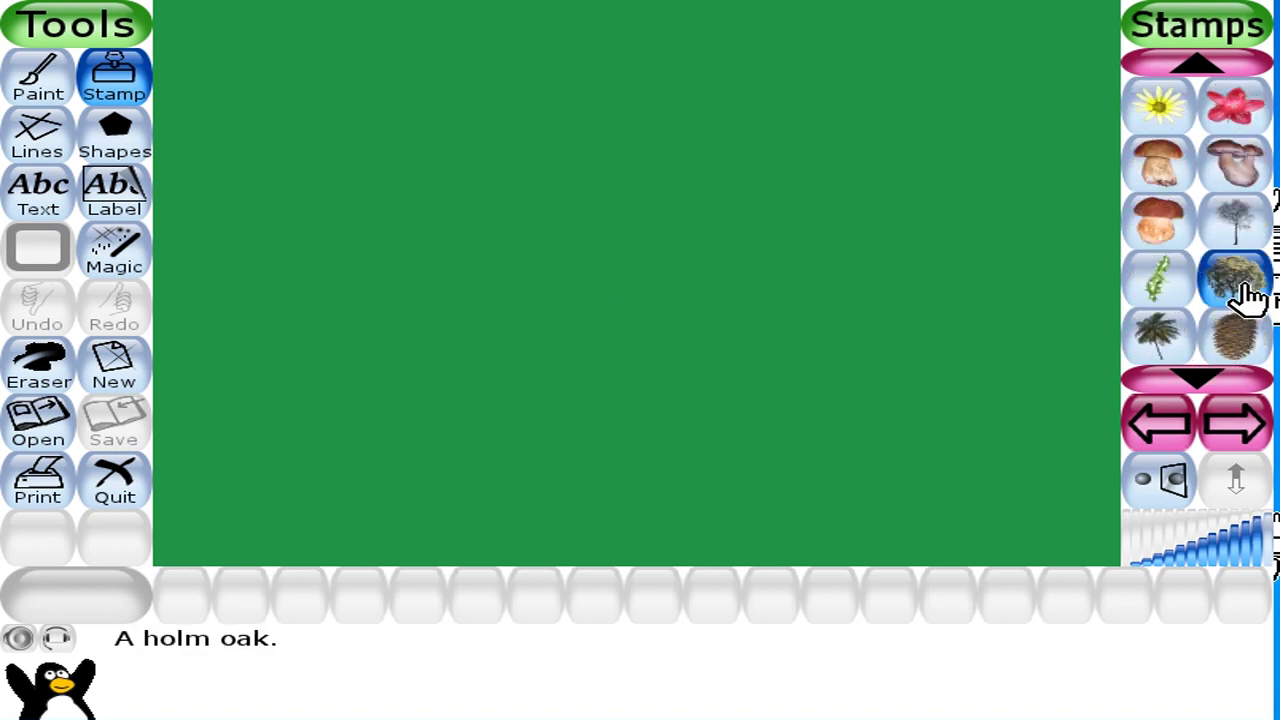
pyautogui.click(1245, 558)
pyautogui.click(1236, 568)
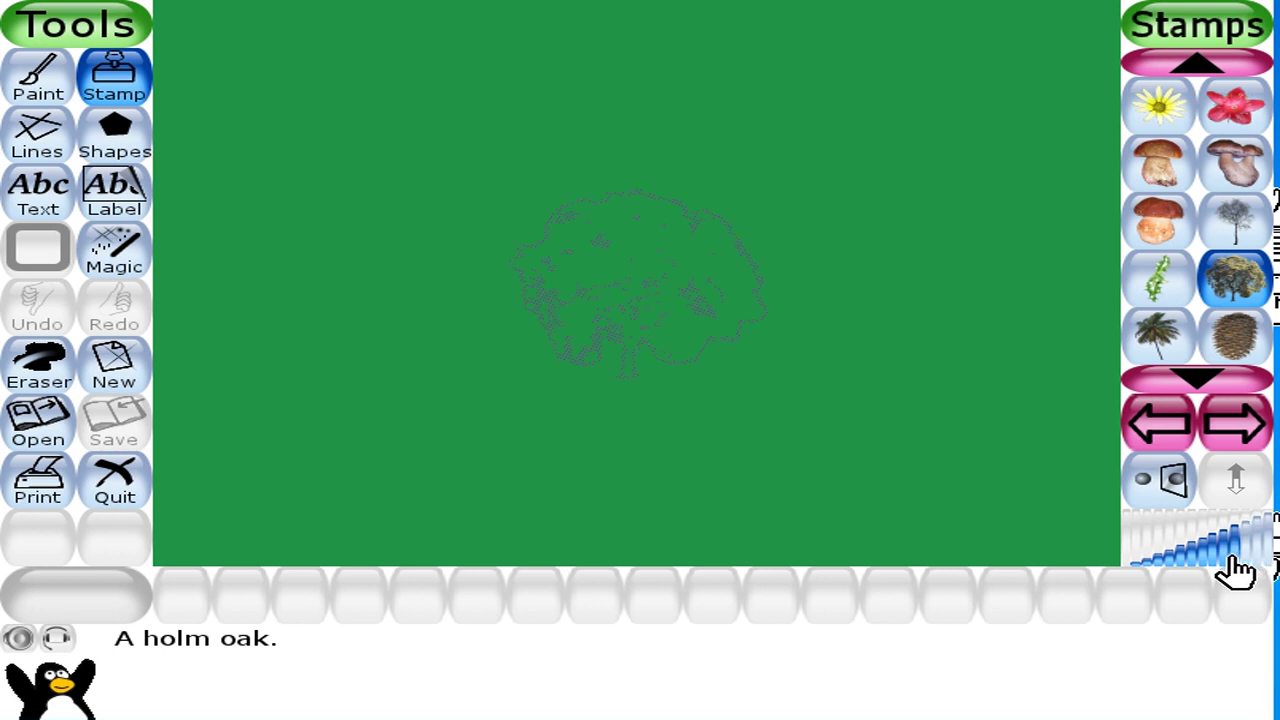
# Stamp a column of overlapping holm oaks along the canvas's right edge, from the bottom up to the top
pyautogui.click(1035, 465)
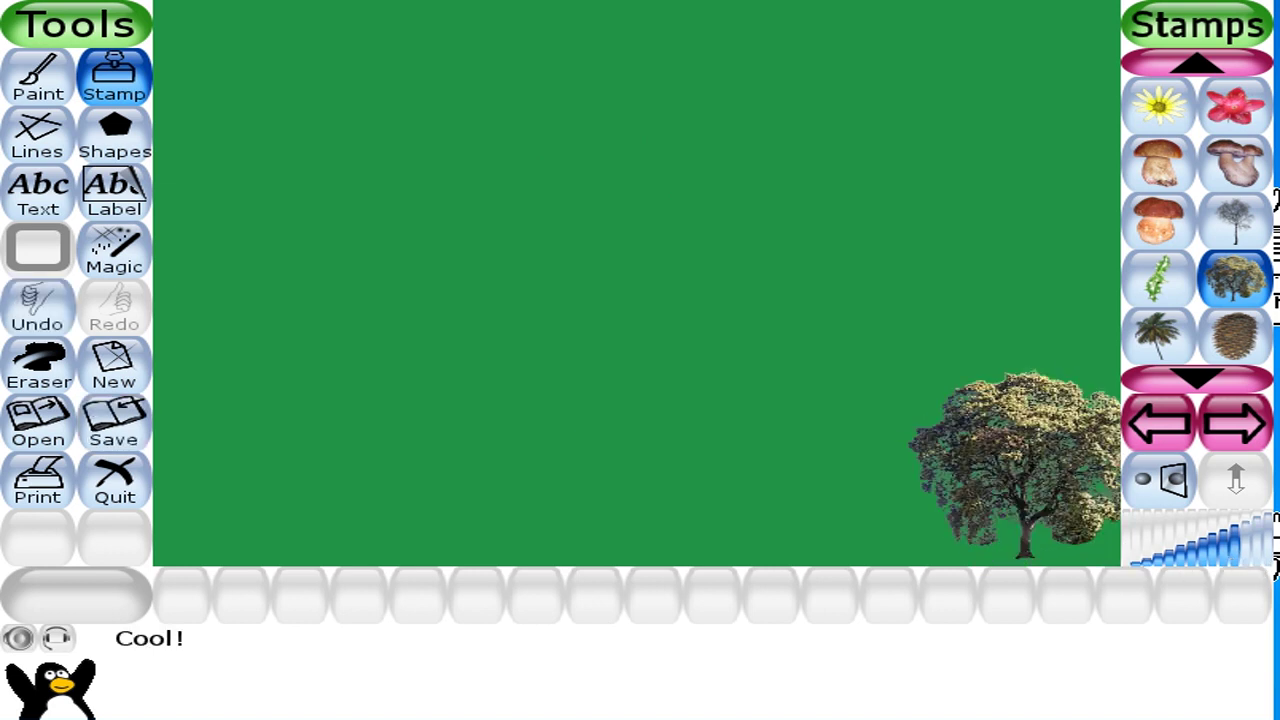
pyautogui.click(1020, 318)
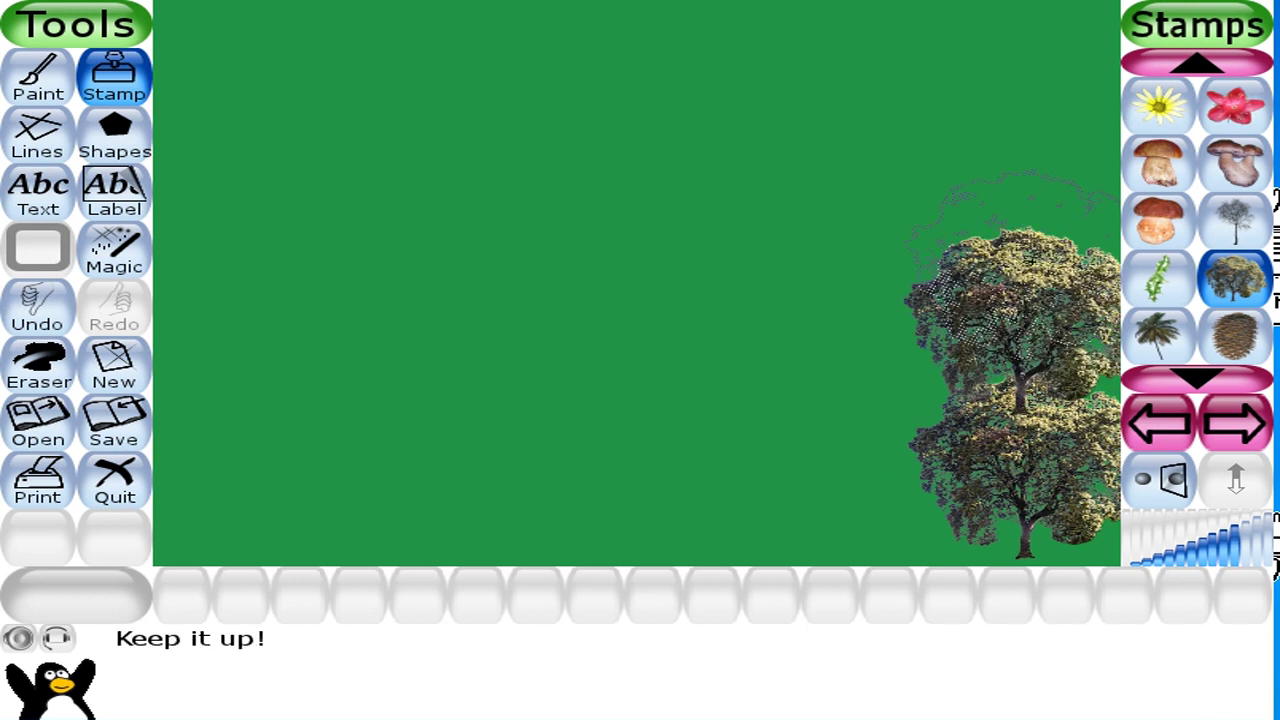
pyautogui.click(1015, 232)
pyautogui.click(1013, 172)
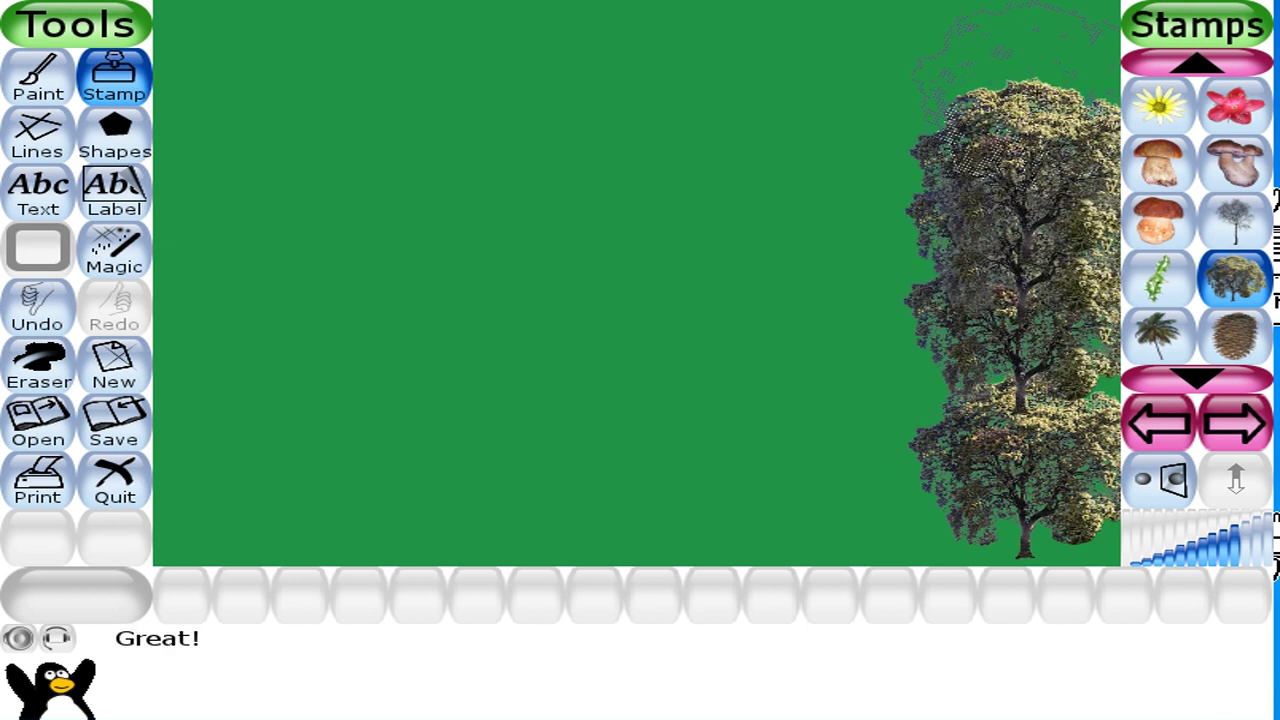
pyautogui.click(1010, 98)
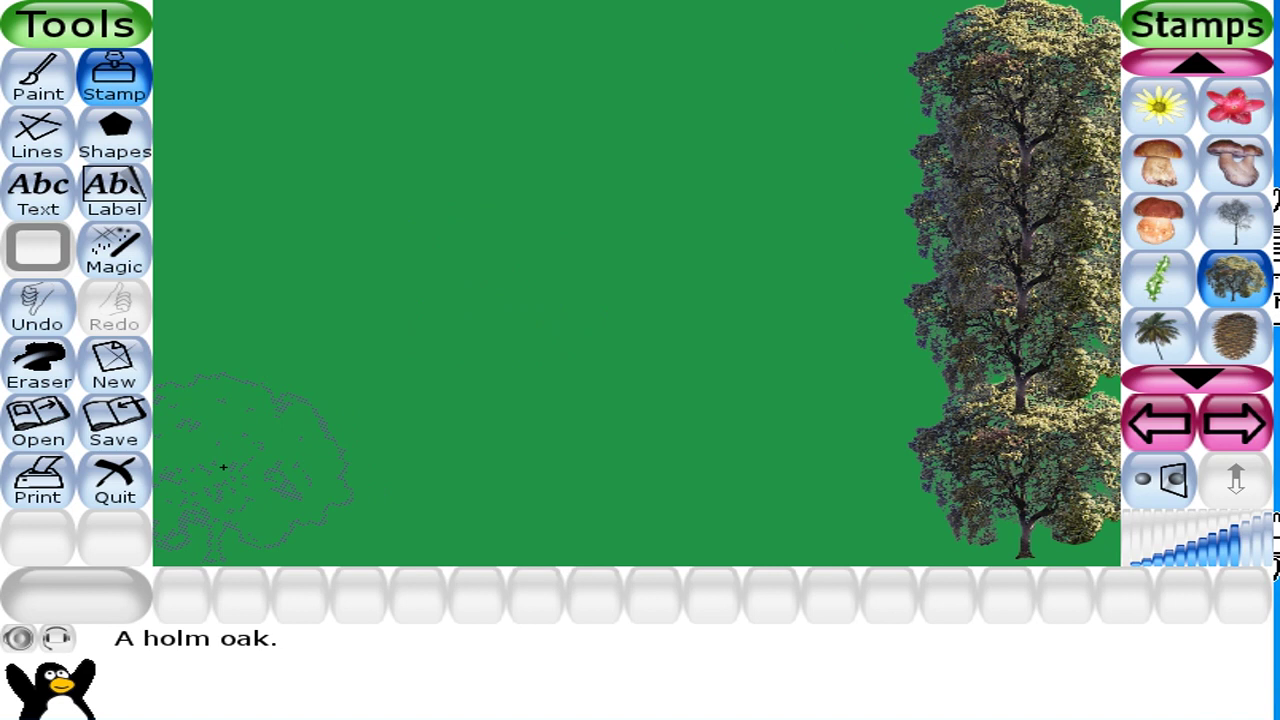
# Stamp a column of overlapping holm oaks down the canvas's left edge, from the top to the bottom
pyautogui.click(245, 40)
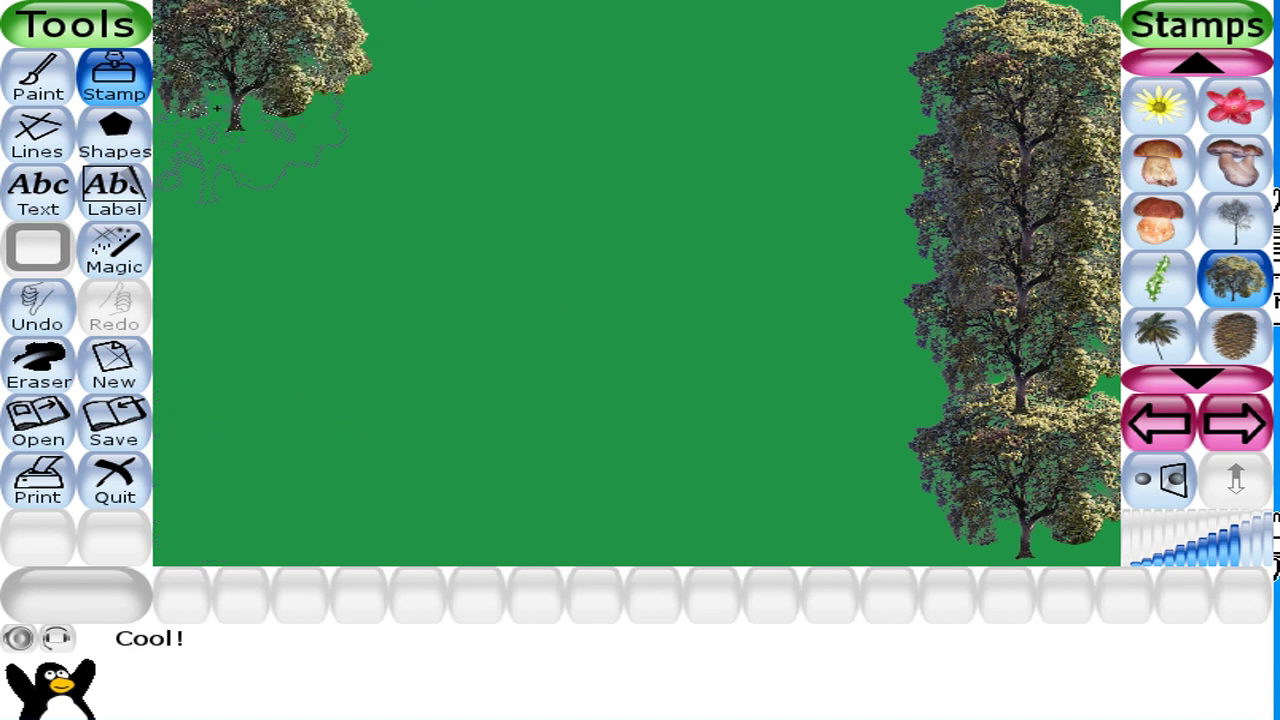
pyautogui.click(240, 115)
pyautogui.click(228, 200)
pyautogui.click(225, 288)
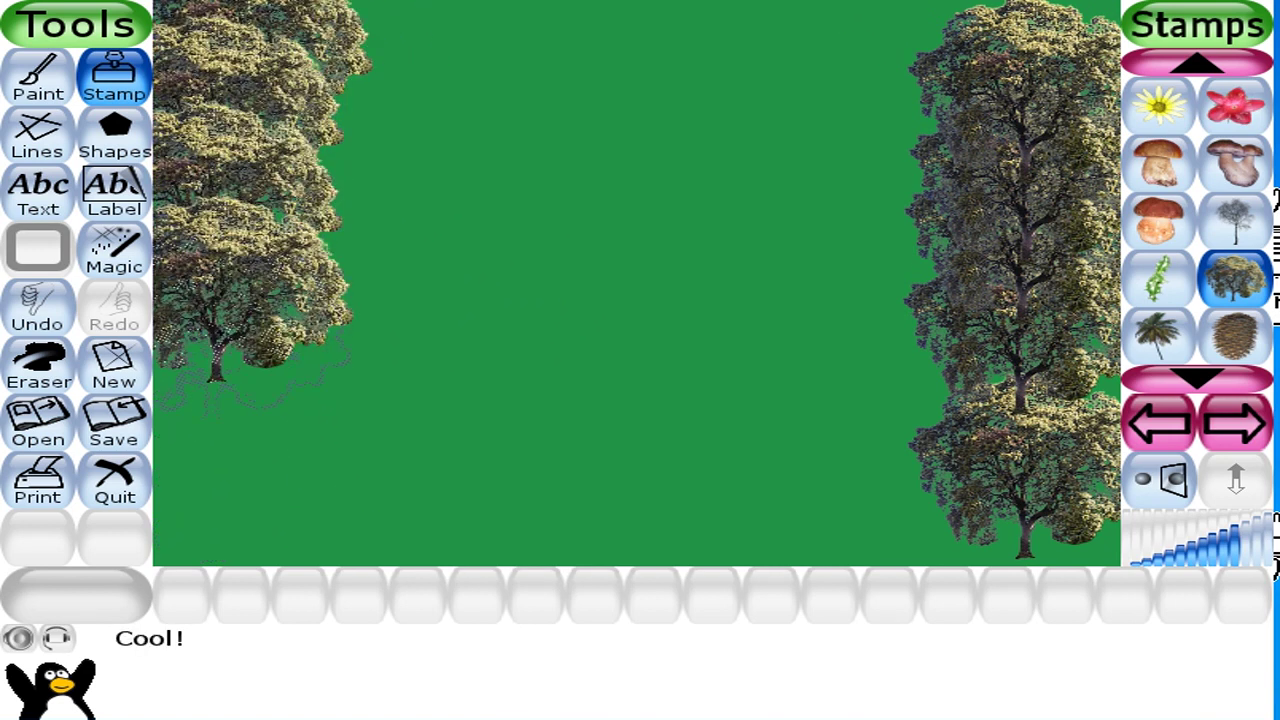
pyautogui.click(222, 388)
pyautogui.click(240, 470)
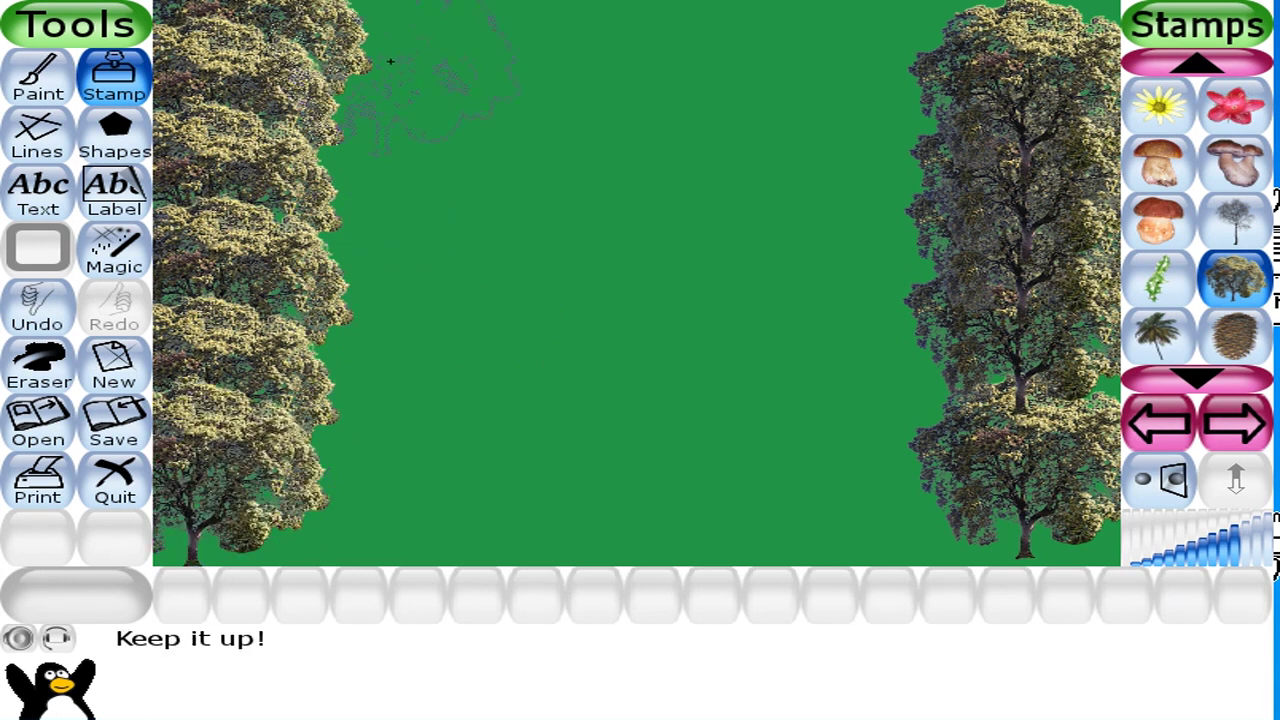
# Stamp a row of holm oaks along the canvas's top edge to join the two side columns
pyautogui.click(390, 56)
pyautogui.click(527, 56)
pyautogui.click(690, 58)
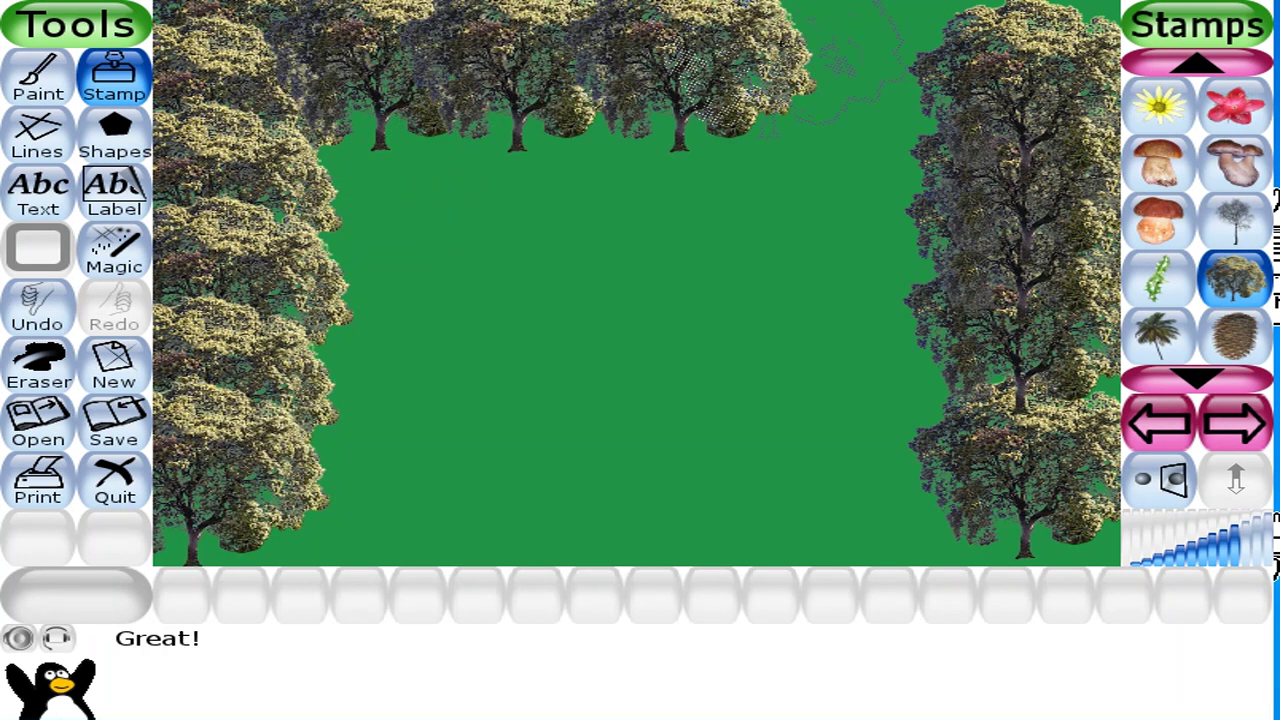
pyautogui.click(855, 58)
pyautogui.click(966, 58)
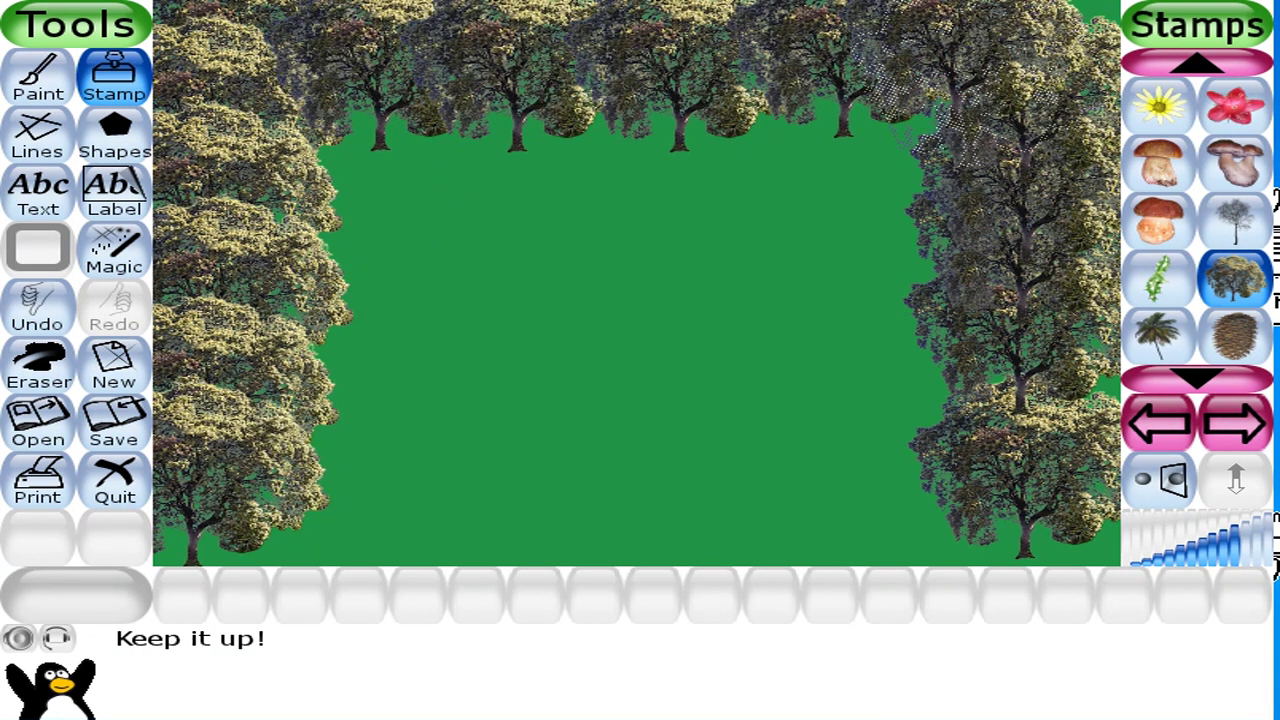
# Fill the upper-right and upper-left inner corners of the tree border with additional holm oaks
pyautogui.click(946, 70)
pyautogui.click(876, 145)
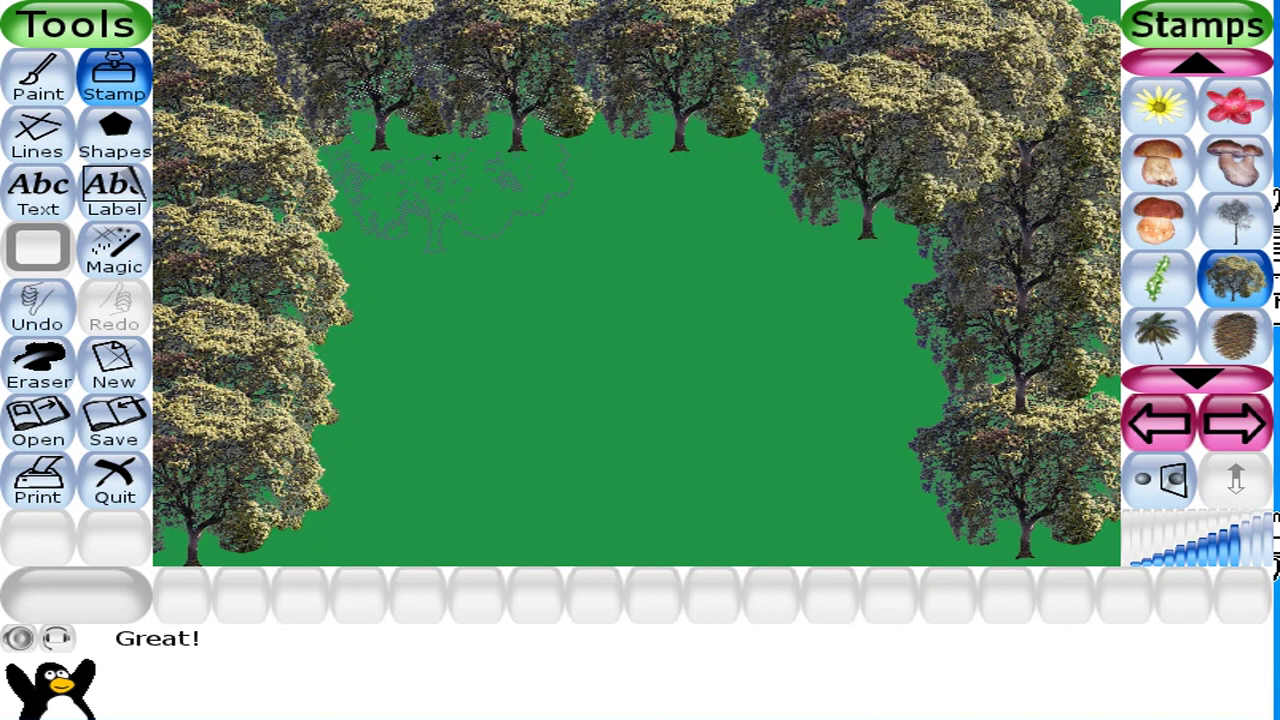
pyautogui.click(346, 147)
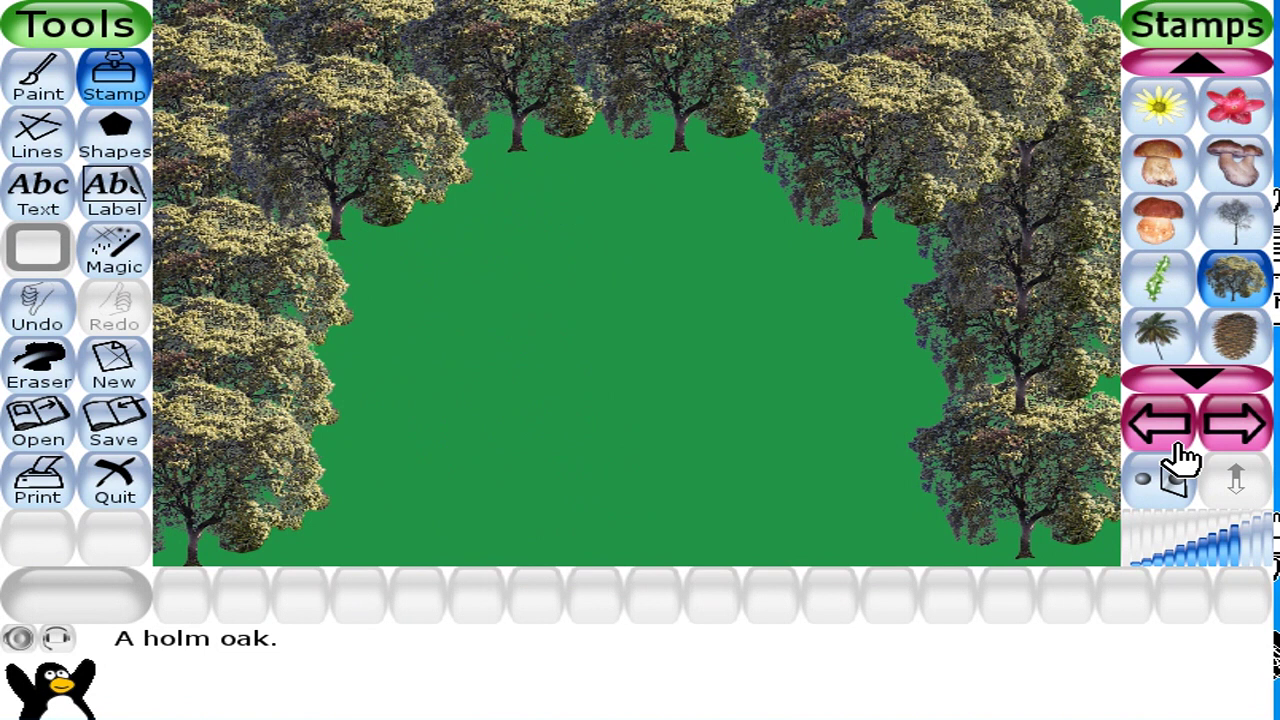
# Choose the standing lion from the animal stamps
pyautogui.click(1240, 434)
pyautogui.click(1240, 434)
pyautogui.click(1240, 434)
pyautogui.click(1240, 434)
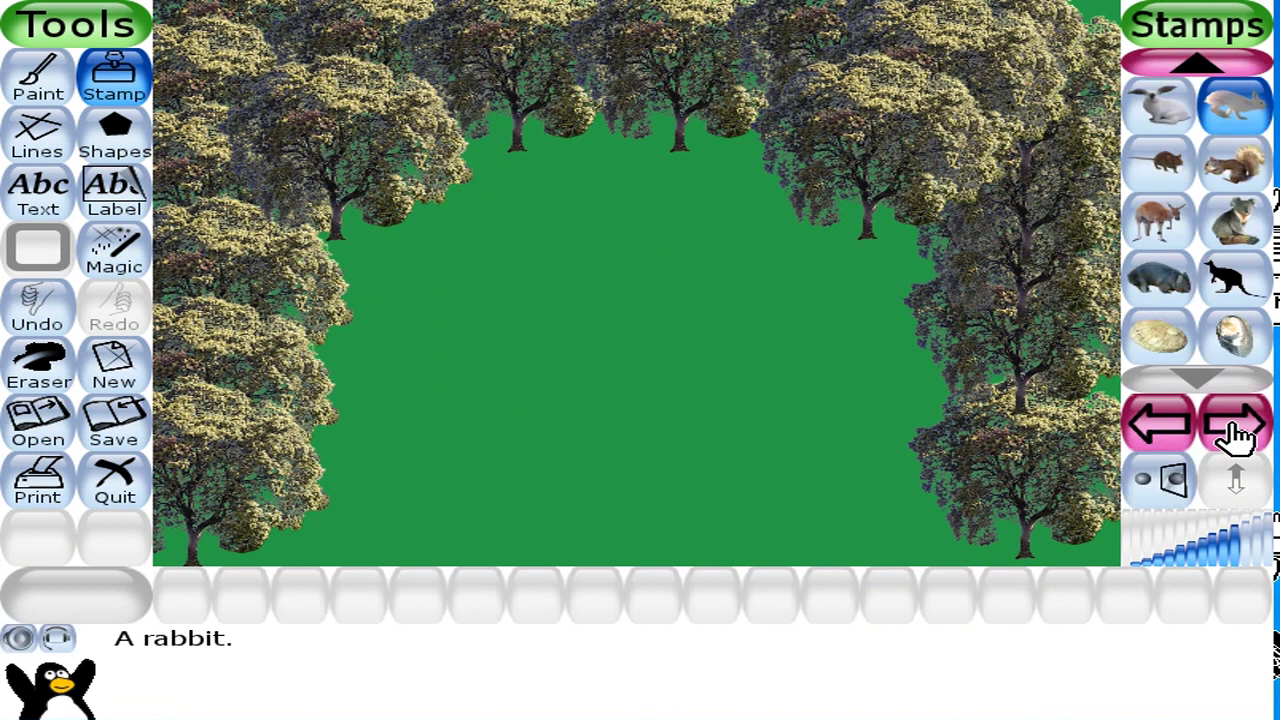
pyautogui.click(1195, 68)
pyautogui.click(1195, 68)
pyautogui.click(1195, 68)
pyautogui.click(1195, 68)
pyautogui.click(1195, 68)
pyautogui.click(1195, 68)
pyautogui.click(1195, 68)
pyautogui.click(1195, 68)
pyautogui.click(1195, 68)
pyautogui.click(1195, 68)
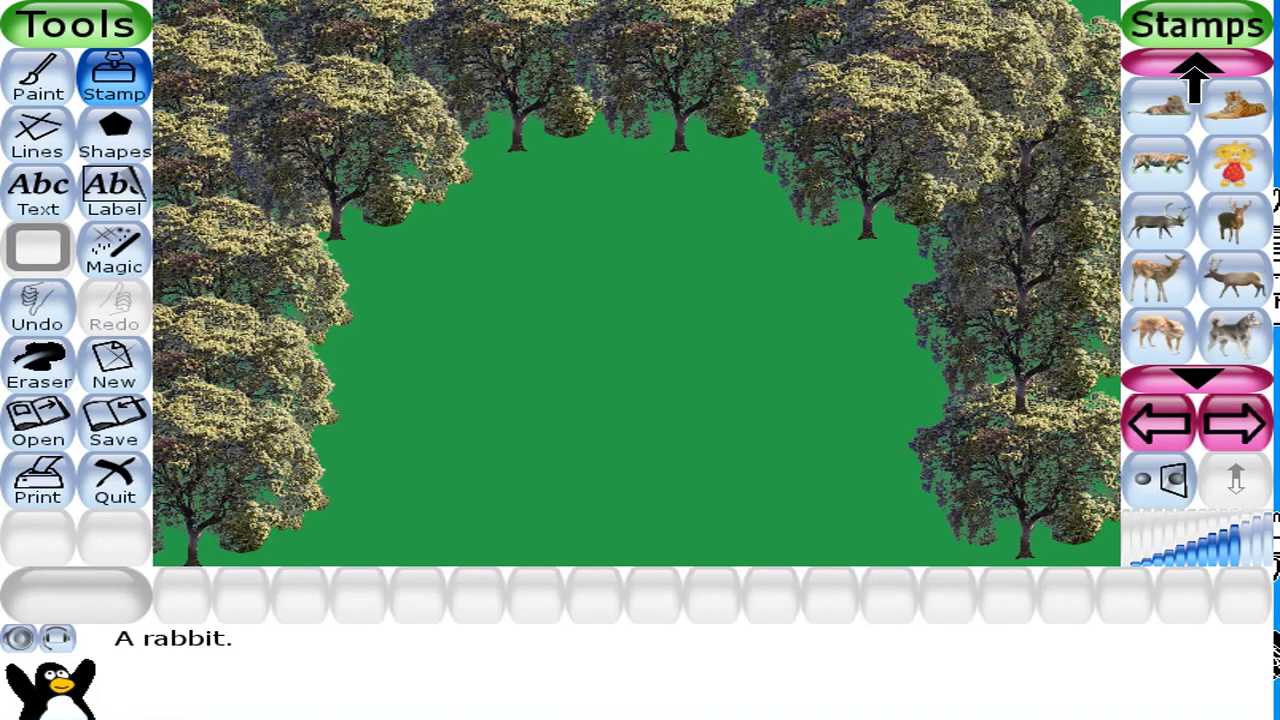
pyautogui.click(1195, 68)
pyautogui.click(1229, 109)
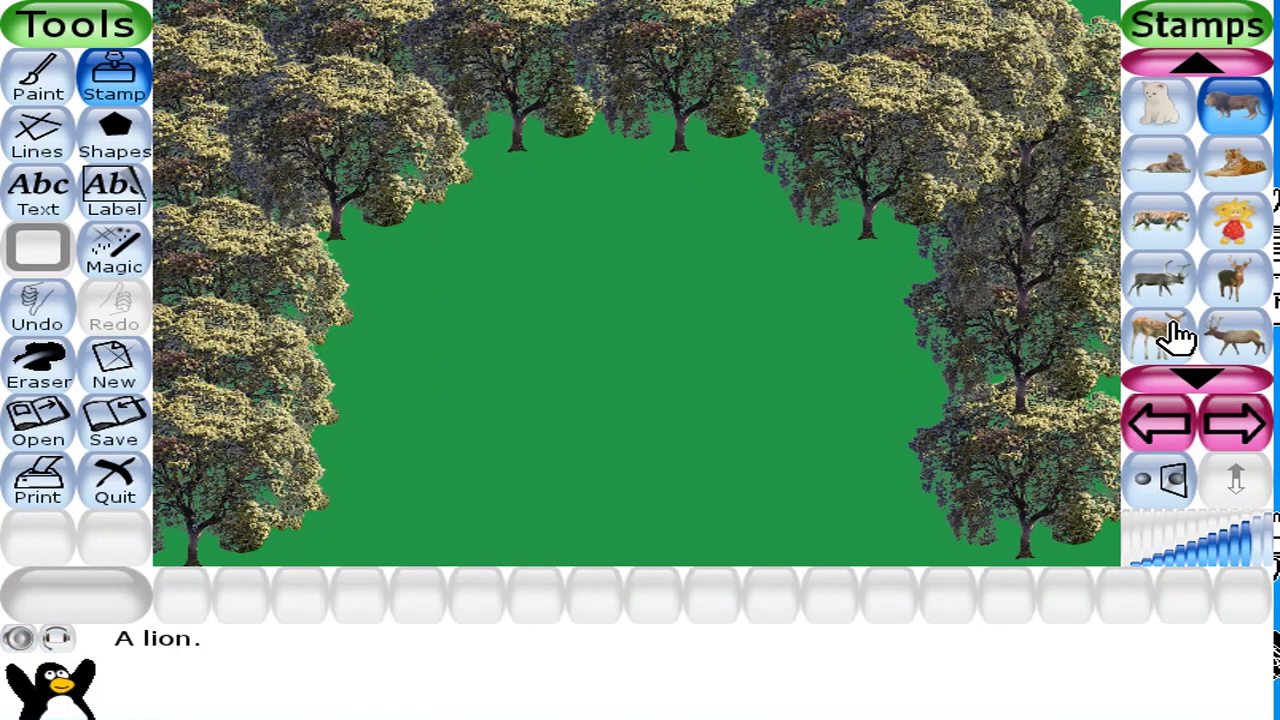
# Mirror the lion to face right, reduce its size and stamp it in the lower-left part of the green clearing
pyautogui.click(1157, 484)
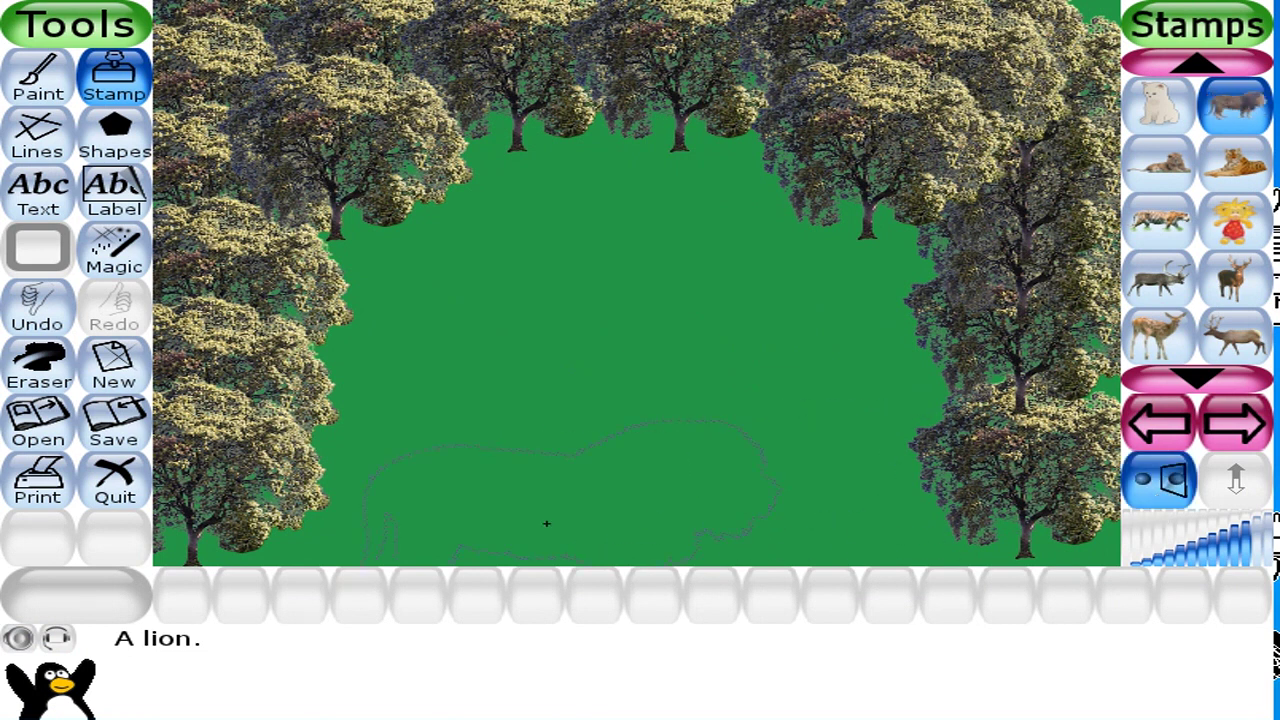
pyautogui.click(1238, 562)
pyautogui.click(441, 420)
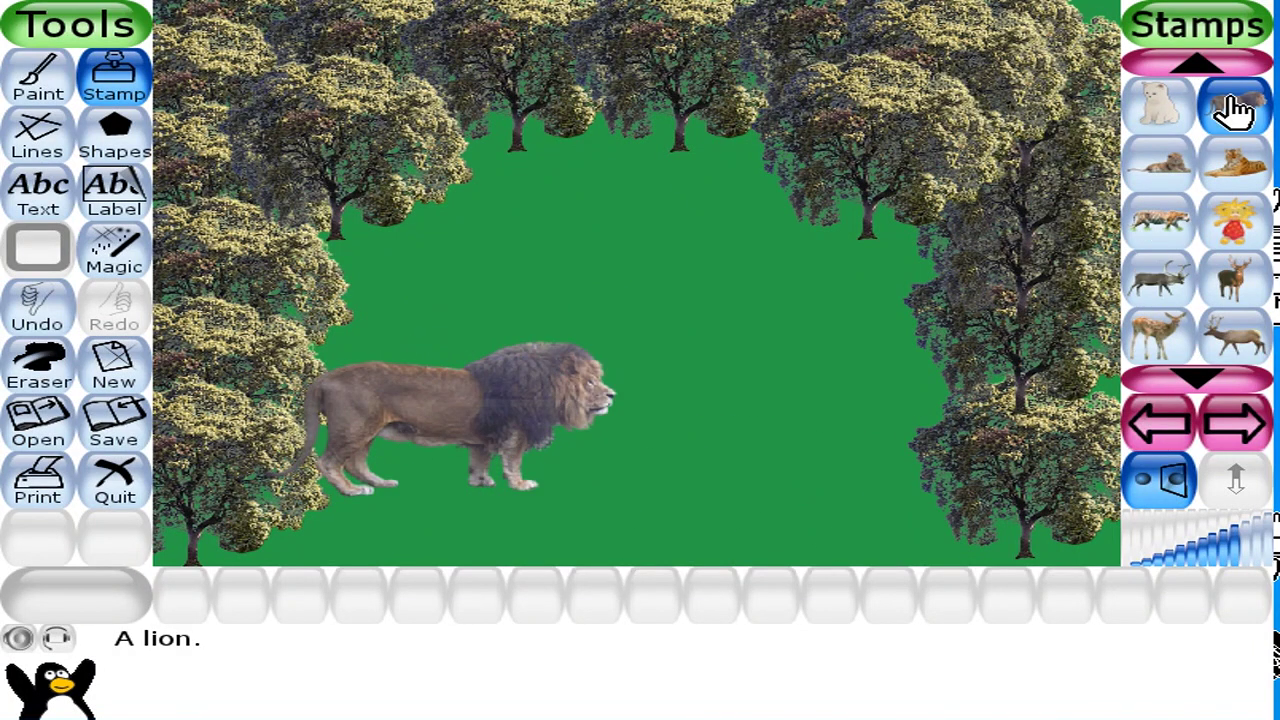
# Choose the Indian blackbuck stamp, shrink it and place it in the clearing face to face with the lion
pyautogui.click(1200, 68)
pyautogui.click(1200, 68)
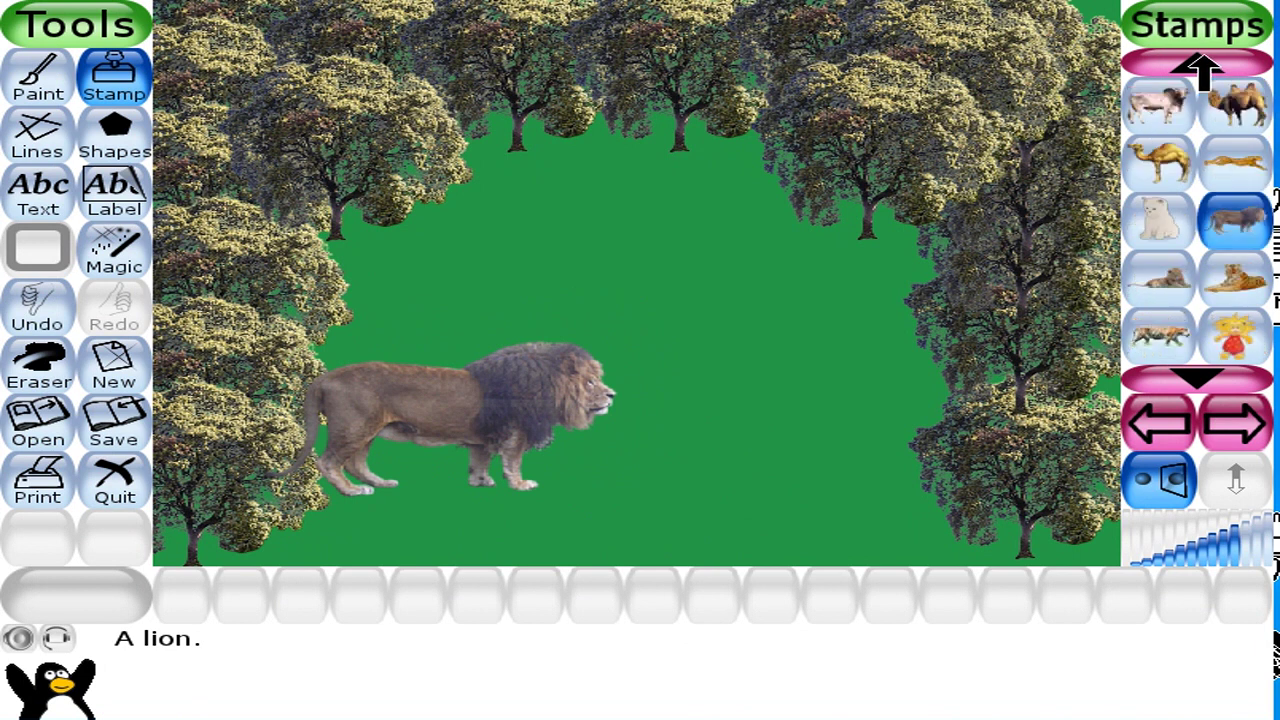
pyautogui.click(1200, 68)
pyautogui.click(1200, 68)
pyautogui.click(1200, 68)
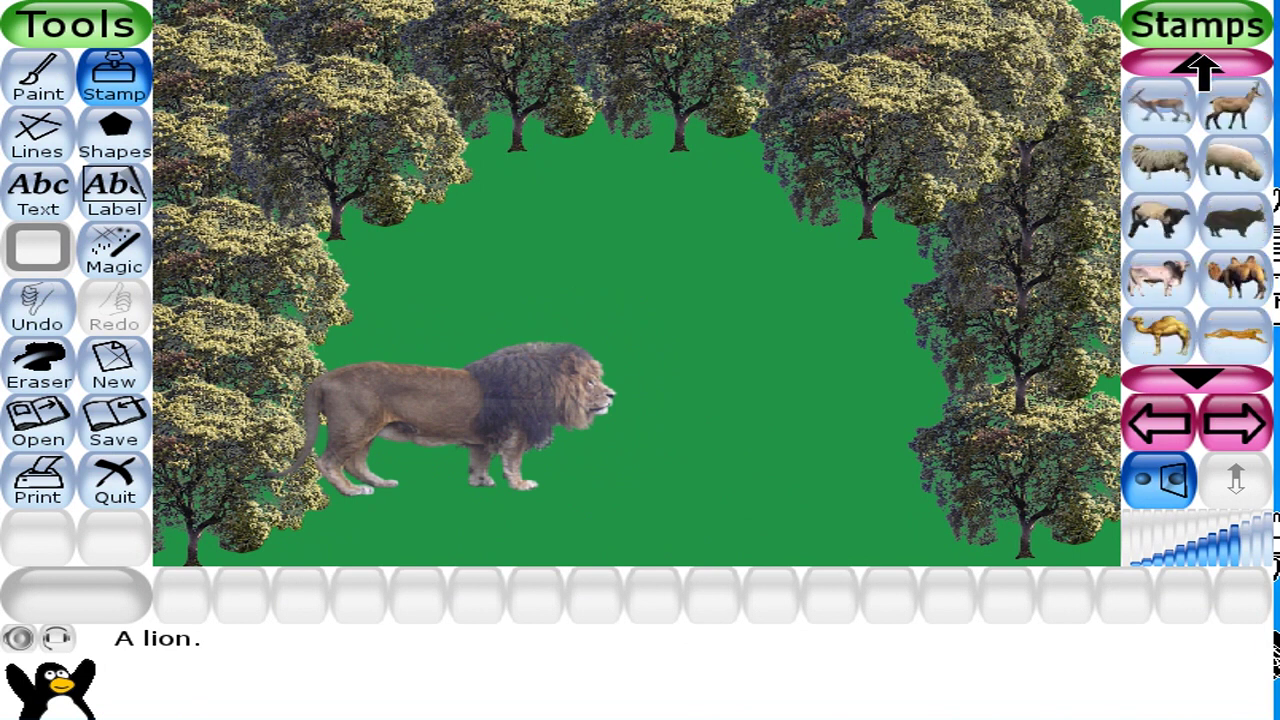
pyautogui.click(1157, 106)
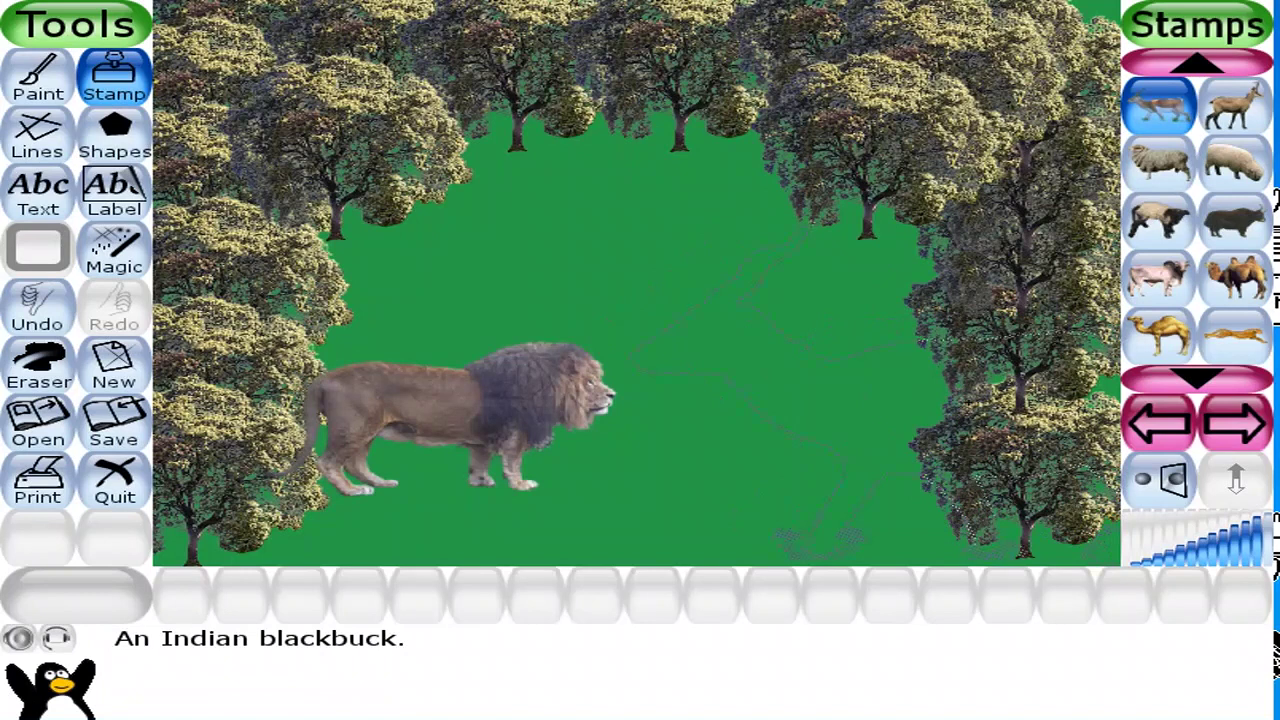
pyautogui.click(1225, 550)
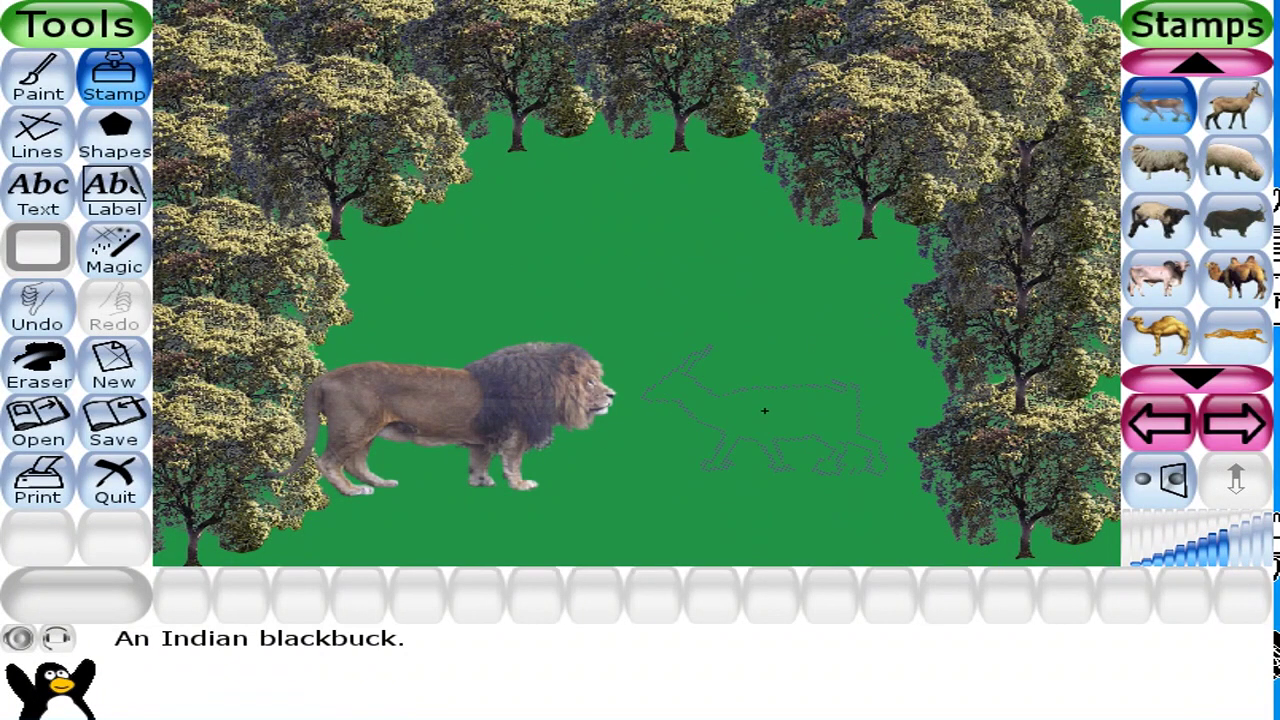
pyautogui.click(764, 410)
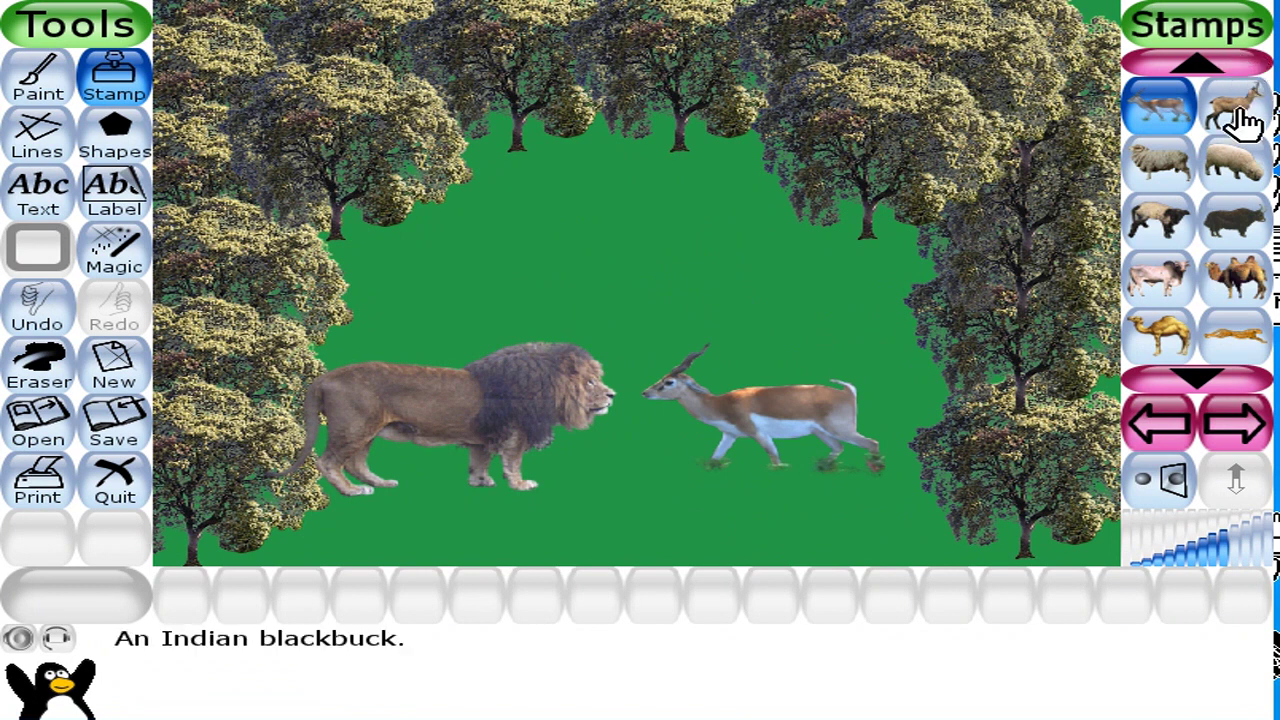
# Look through the other stamp categories for a balloon that can hold the story text
pyautogui.click(1251, 454)
pyautogui.click(1251, 454)
pyautogui.click(1251, 454)
pyautogui.click(1250, 452)
pyautogui.click(1251, 454)
pyautogui.click(1251, 454)
pyautogui.click(1251, 454)
pyautogui.click(1251, 454)
pyautogui.click(1251, 454)
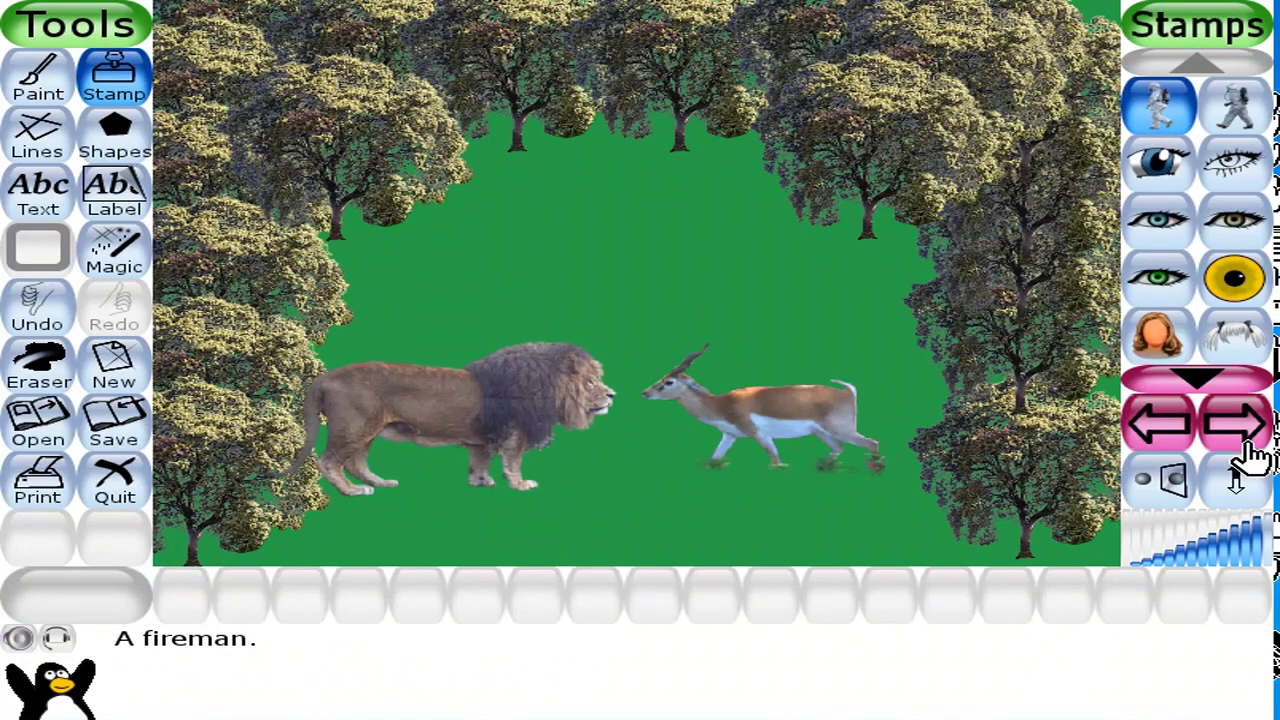
pyautogui.click(1251, 454)
pyautogui.click(1251, 454)
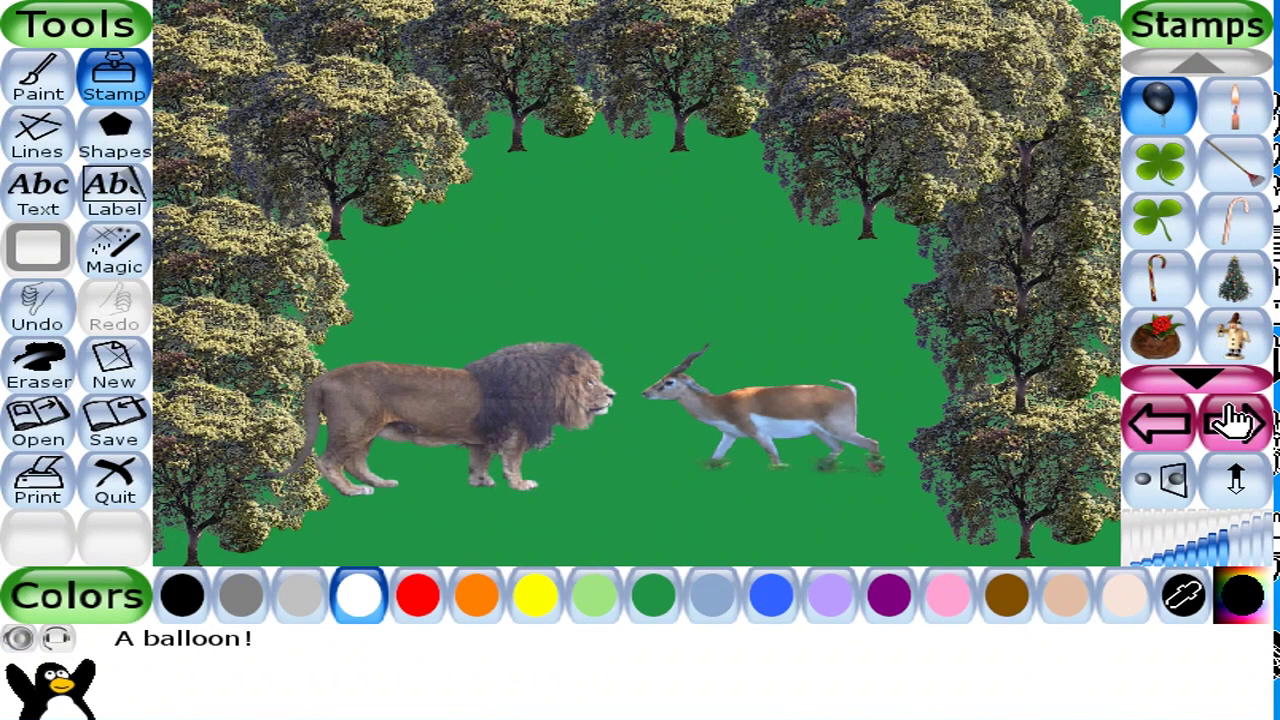
pyautogui.scroll(-5, 1212, 370)
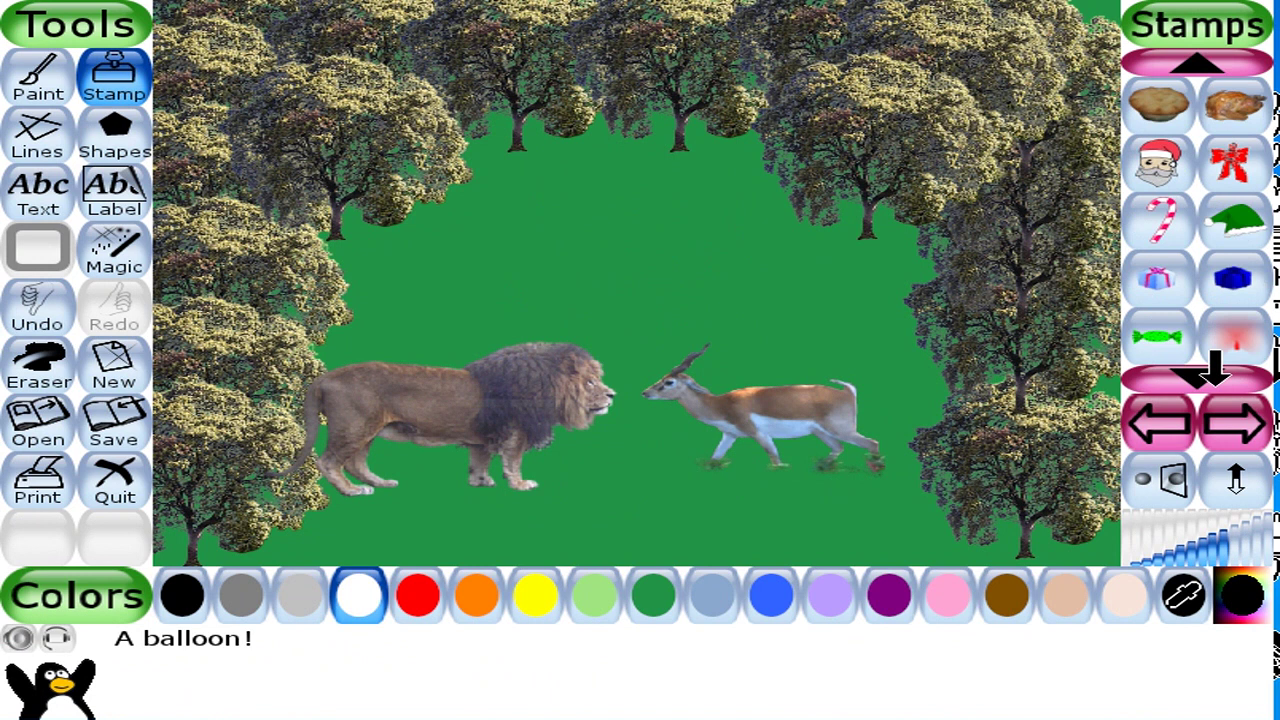
pyautogui.scroll(-5, 1212, 370)
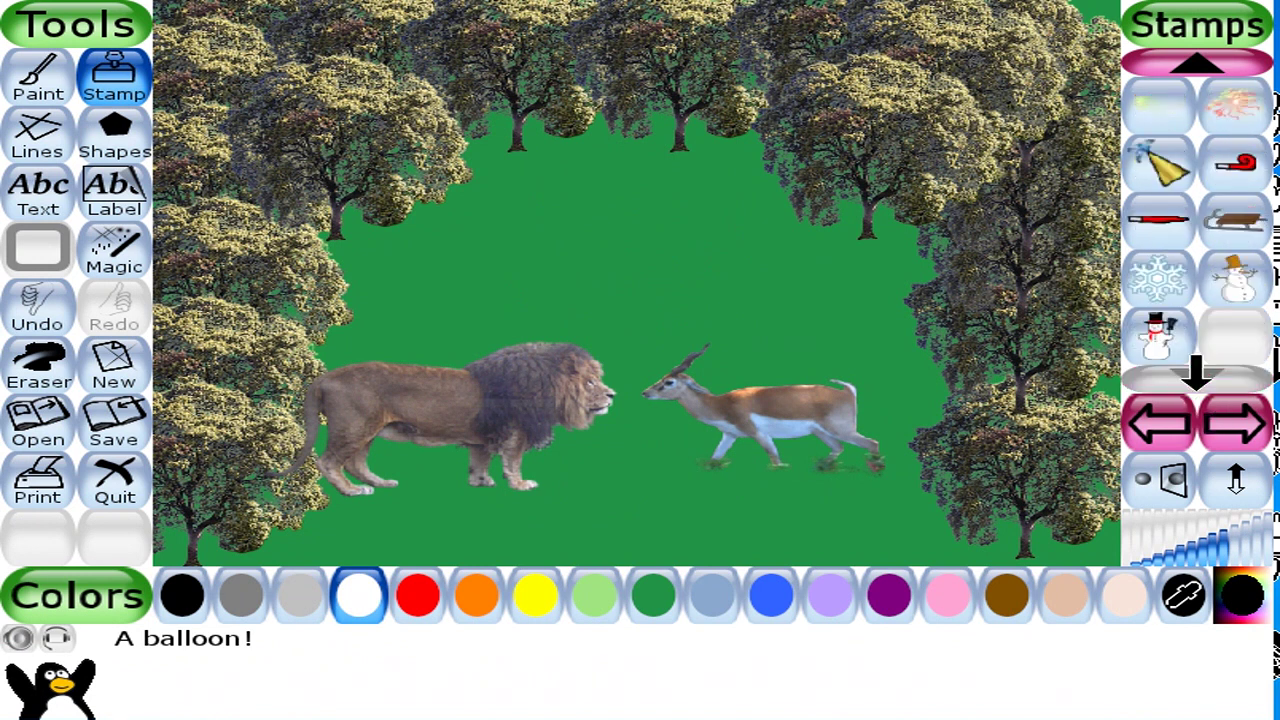
pyautogui.click(1236, 440)
pyautogui.click(1240, 435)
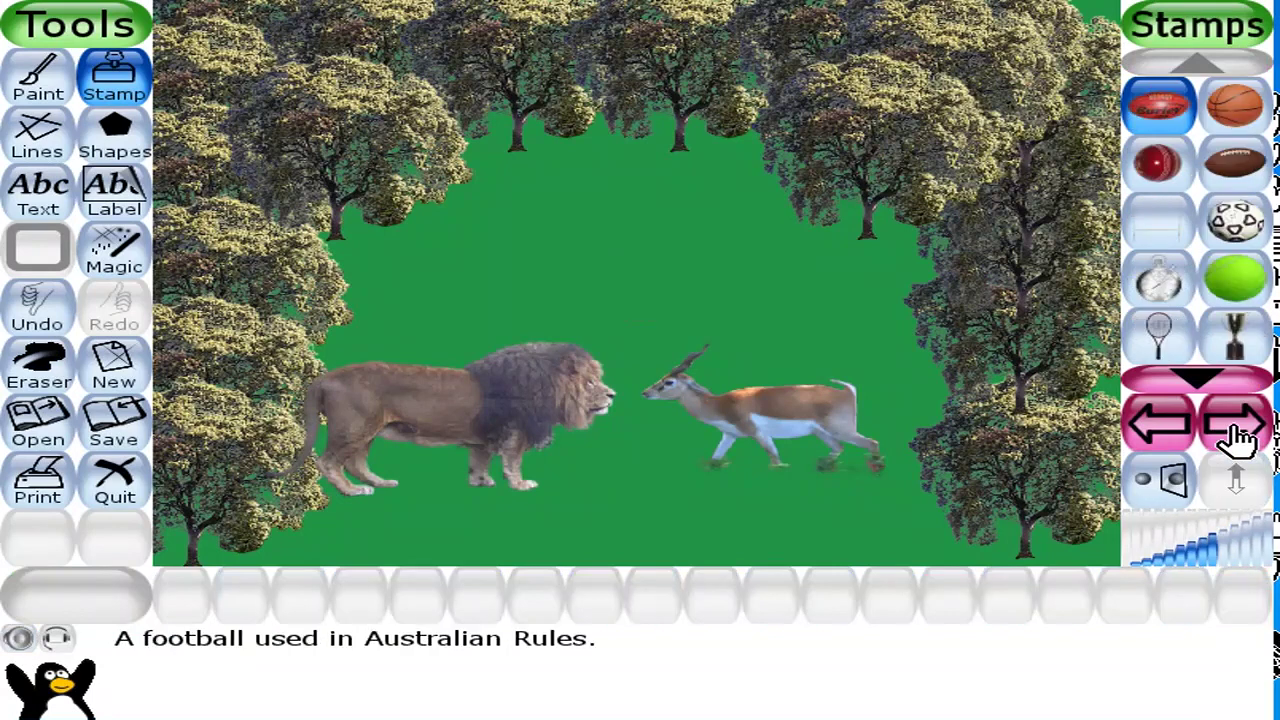
pyautogui.click(1240, 435)
pyautogui.click(1205, 372)
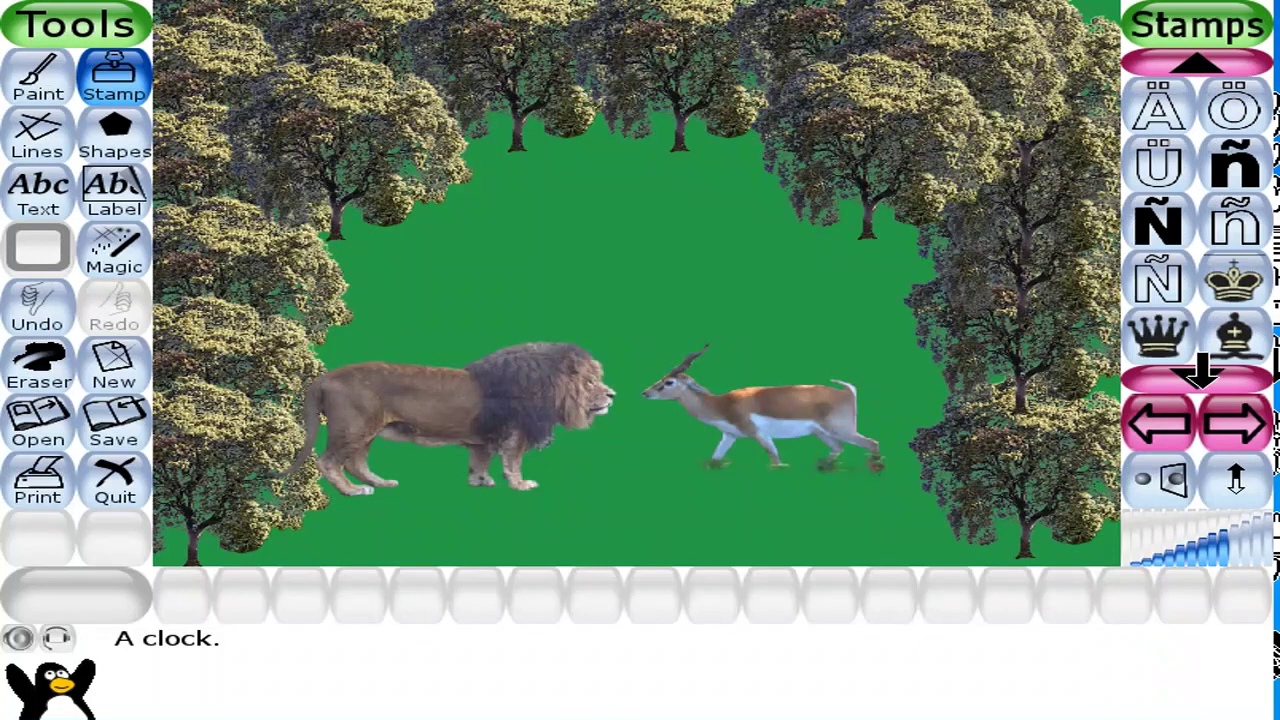
pyautogui.click(1200, 418)
pyautogui.click(1186, 423)
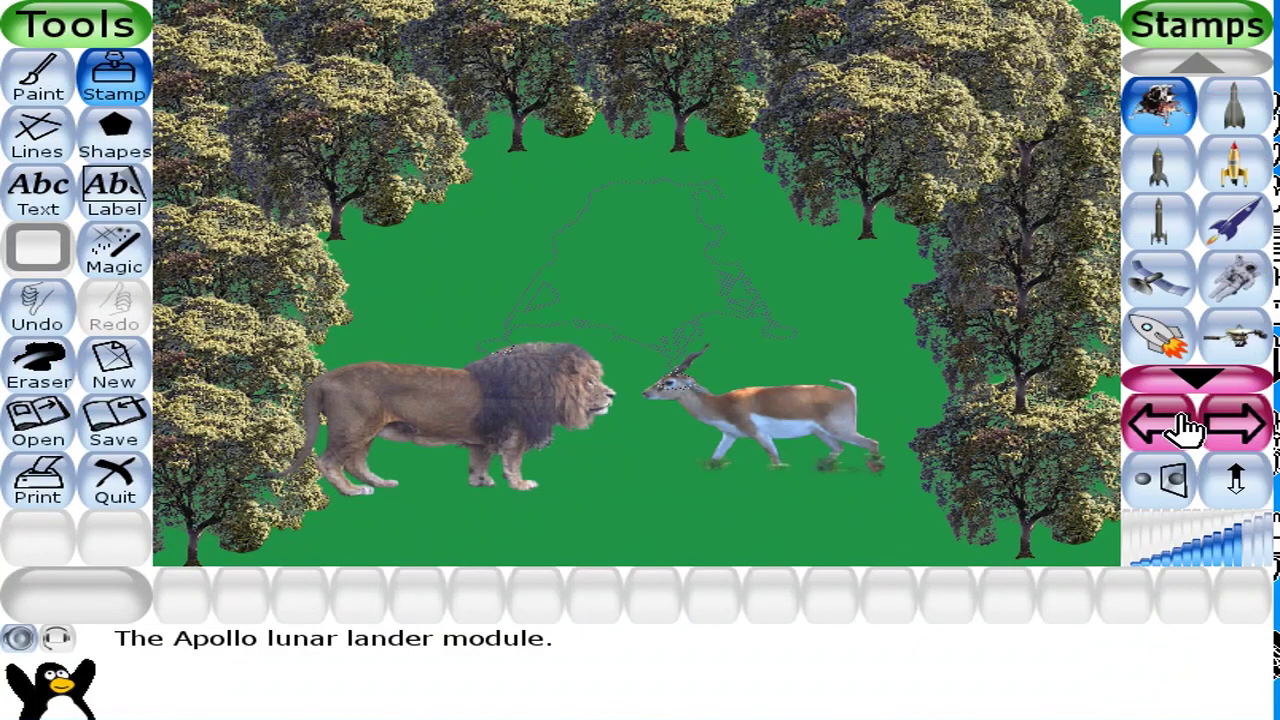
pyautogui.click(1140, 426)
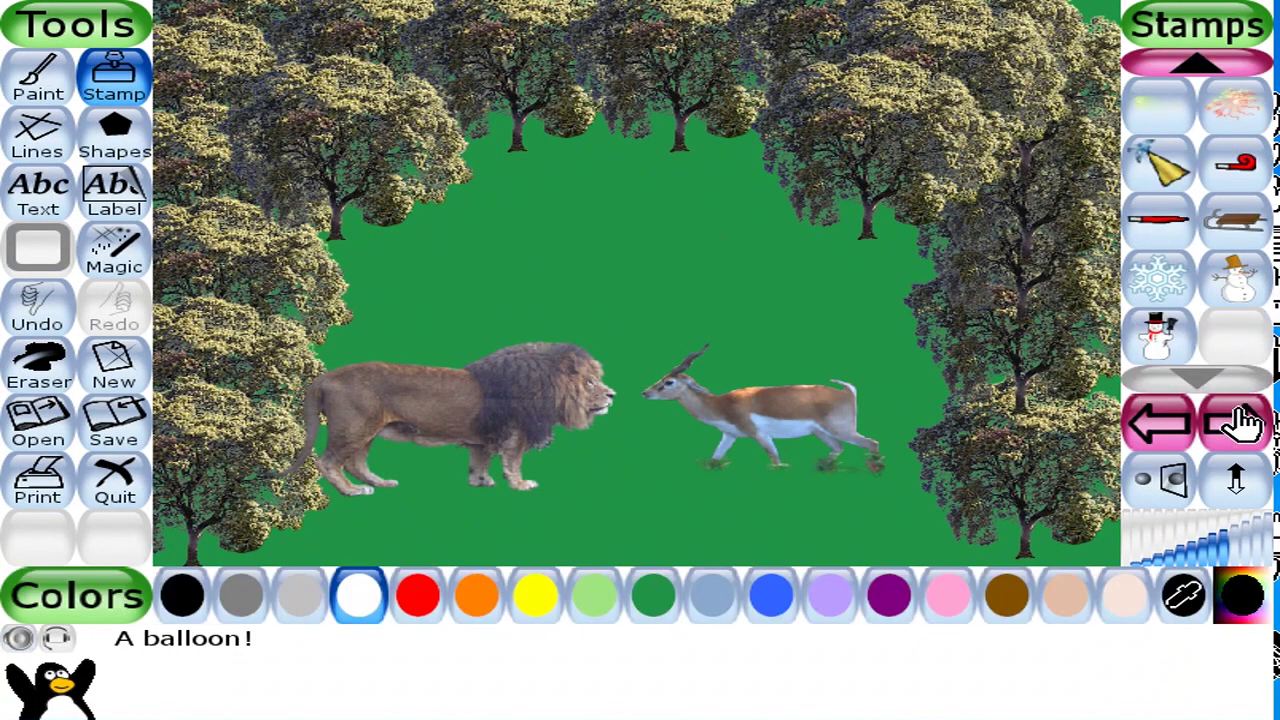
# Choose the thought balloon from the symbol stamps, enlarge it and place it in white above the lion and the blackbuck
pyautogui.click(1215, 422)
pyautogui.click(1240, 420)
pyautogui.click(1240, 420)
pyautogui.click(1205, 376)
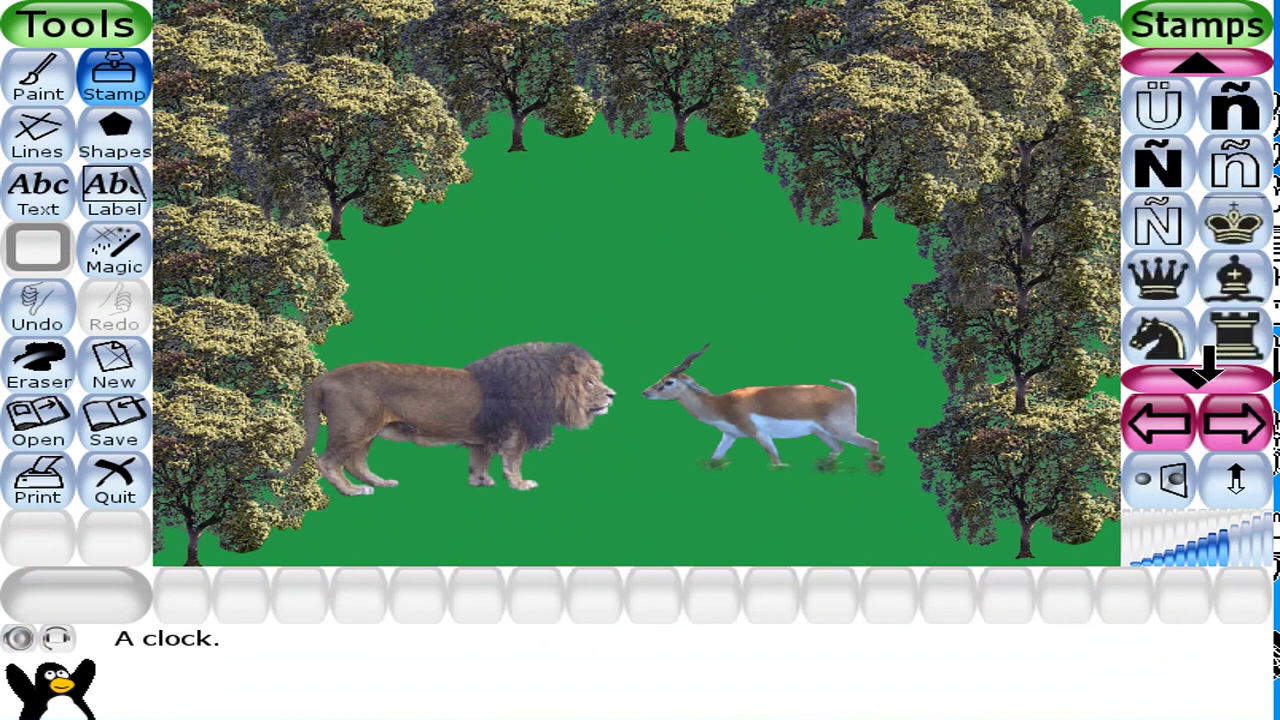
pyautogui.moveTo(1208, 366); pyautogui.dragTo(1208, 366)
pyautogui.click(1234, 356)
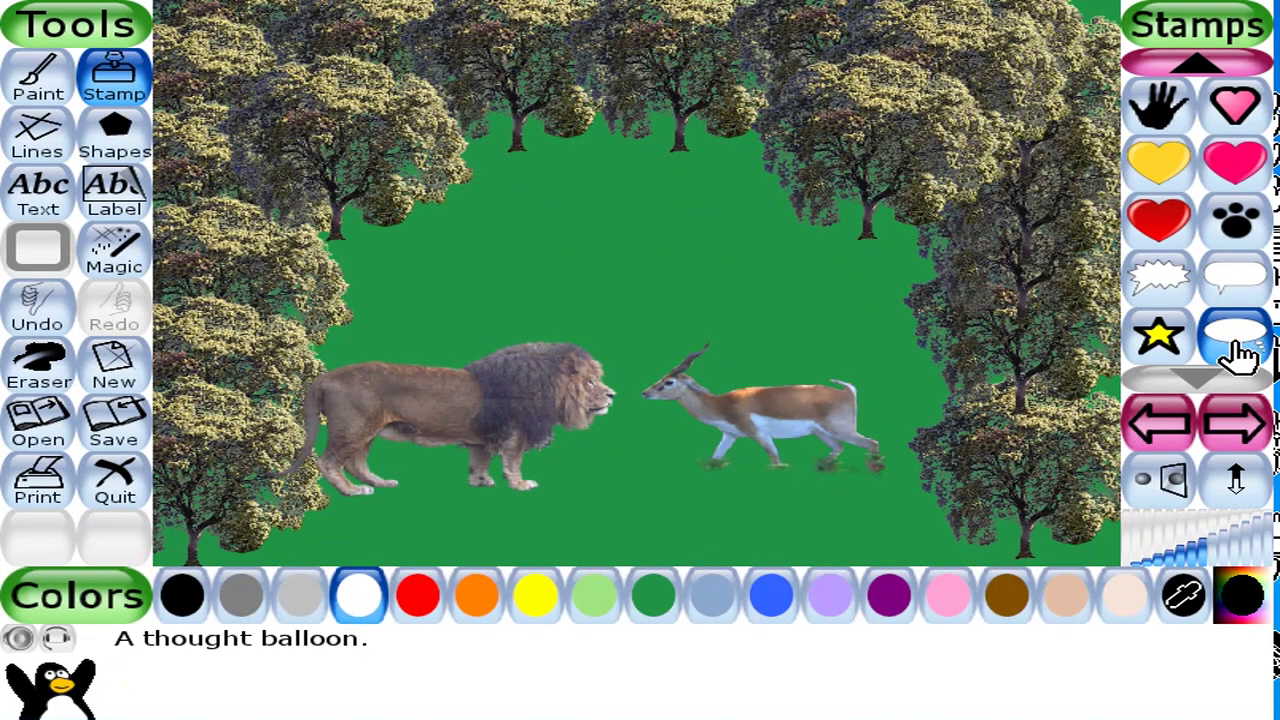
pyautogui.click(1236, 556)
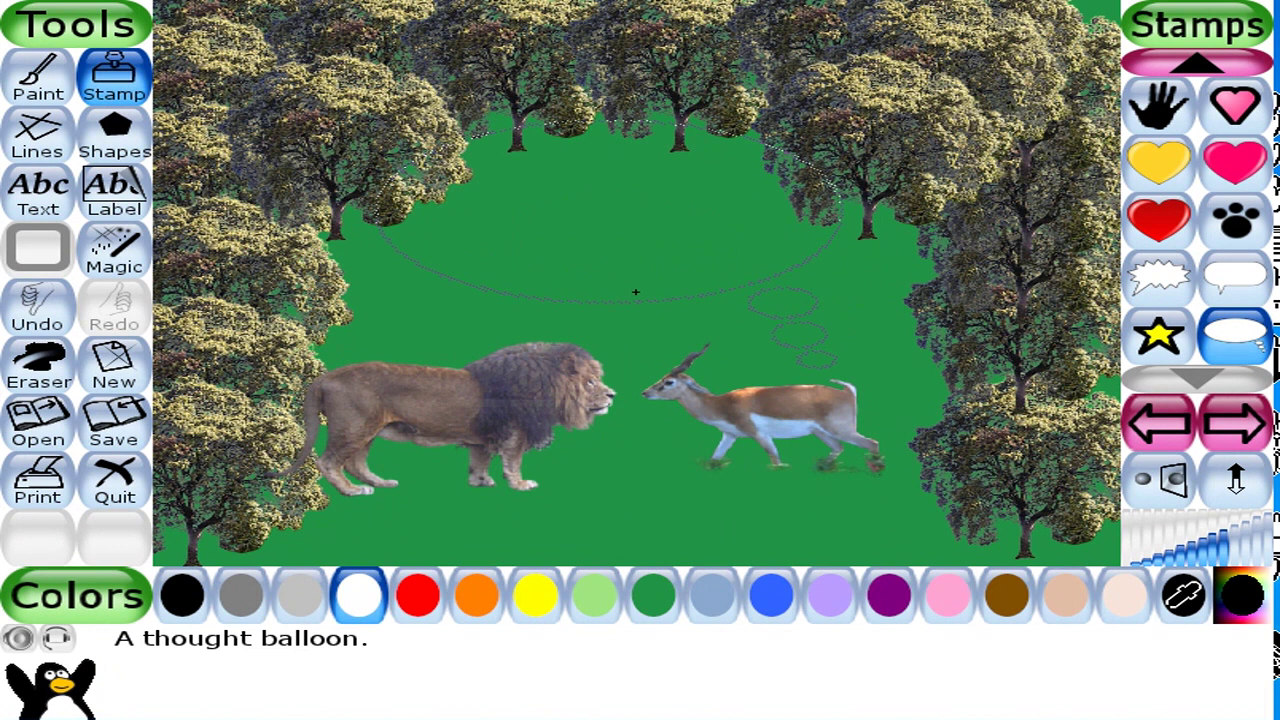
pyautogui.click(635, 292)
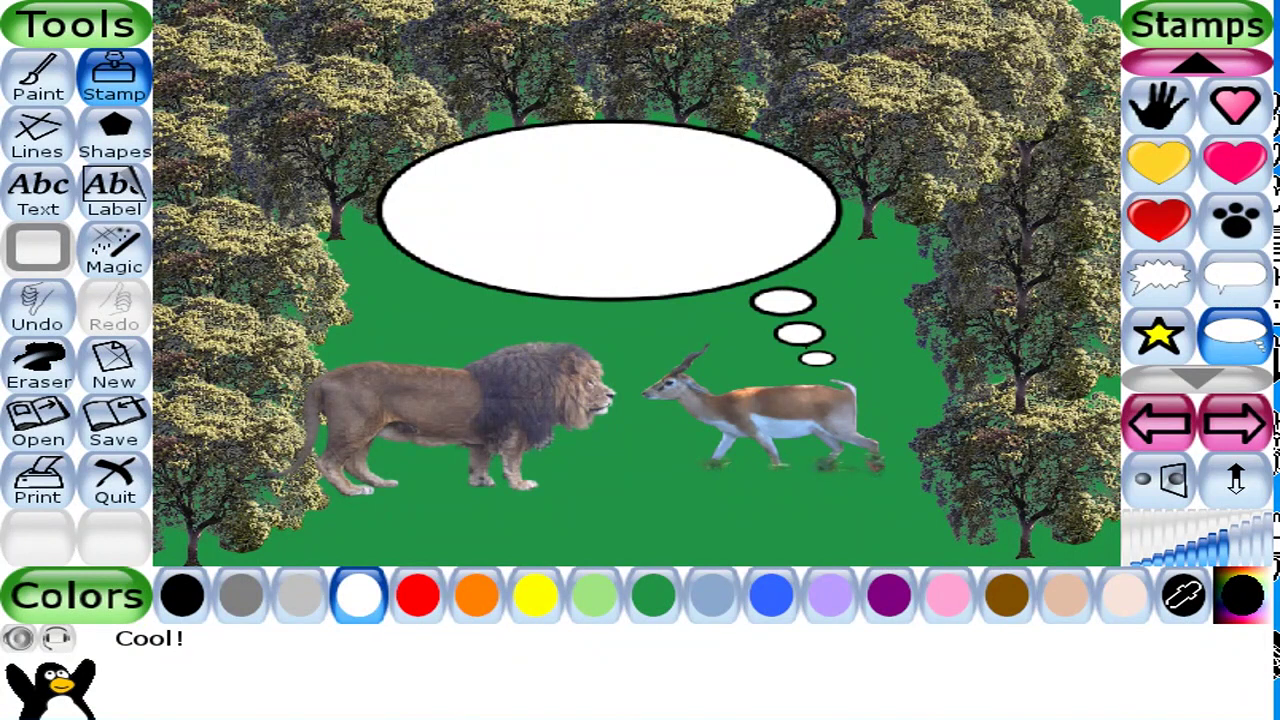
# Erase the thought balloon's three small trailing bubbles with a small round eraser
pyautogui.click(40, 365)
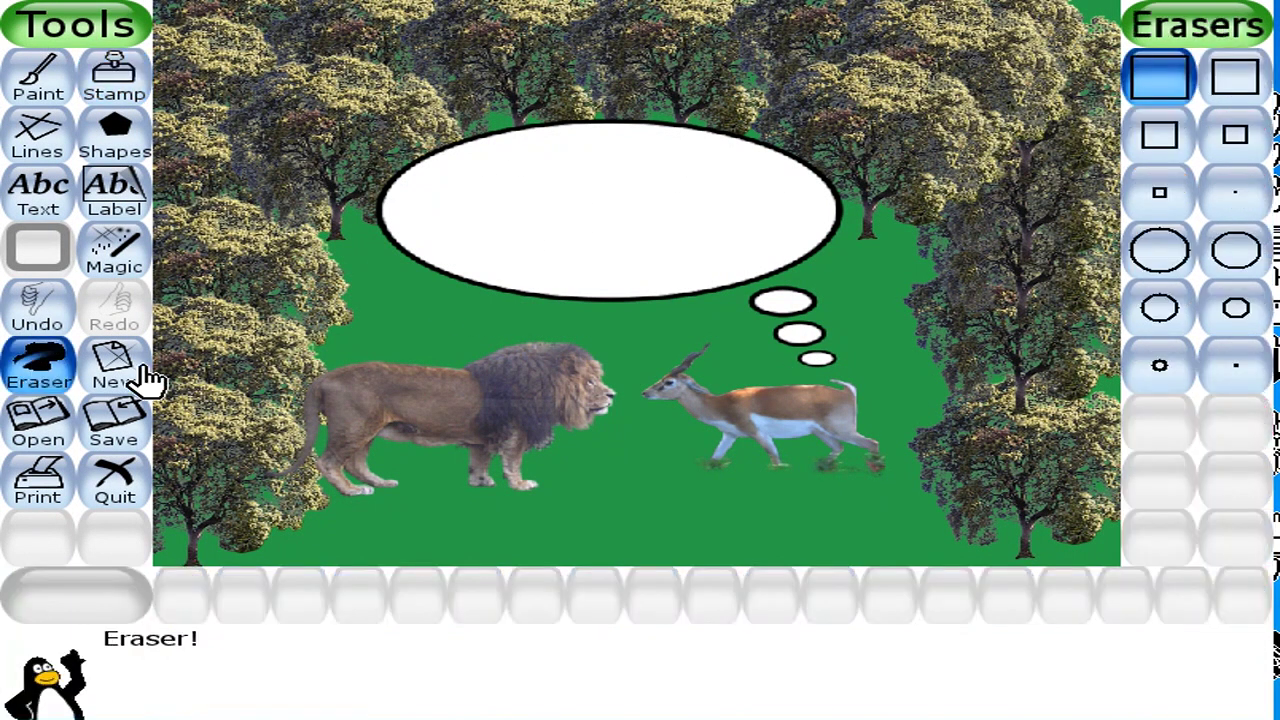
pyautogui.click(1163, 372)
pyautogui.moveTo(790, 350)
pyautogui.mouseDown()
pyautogui.moveTo(815, 345)
pyautogui.moveTo(790, 306)
pyautogui.moveTo(775, 309)
pyautogui.moveTo(786, 300)
pyautogui.moveTo(766, 306)
pyautogui.moveTo(779, 314)
pyautogui.moveTo(766, 300)
pyautogui.moveTo(829, 320)
pyautogui.mouseUp()
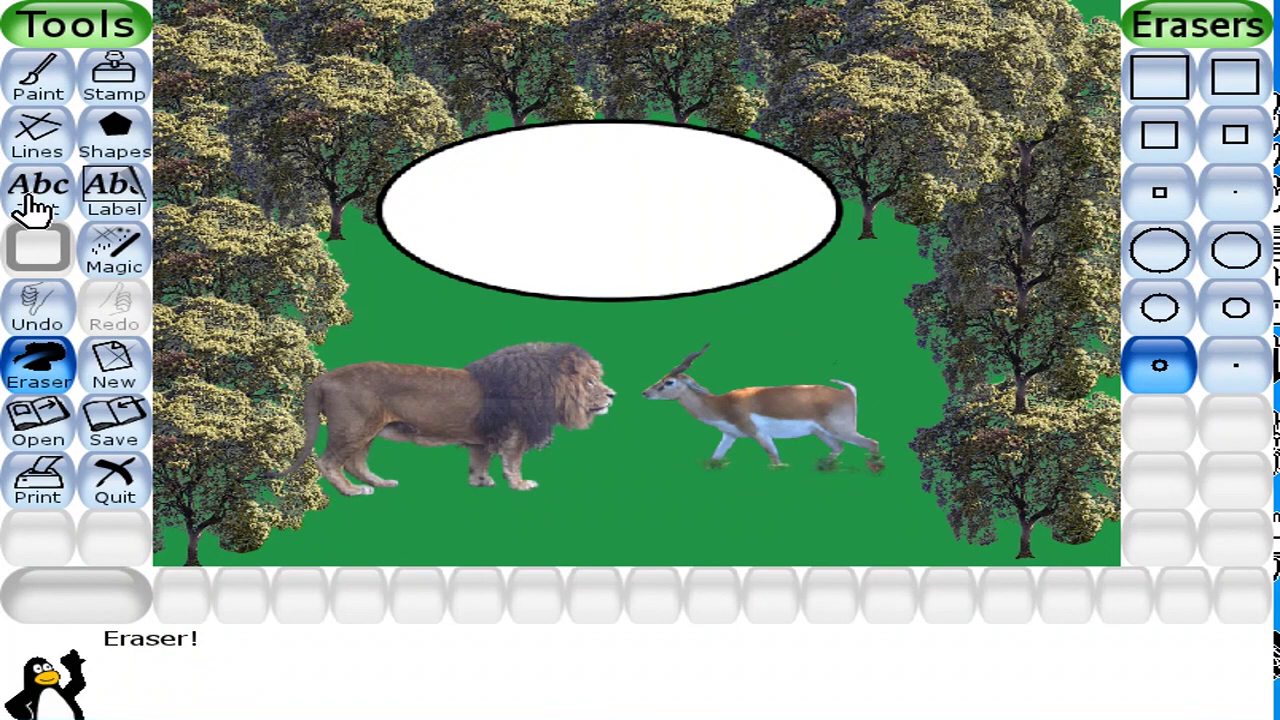
# Start a text in the upper-left part of the white balloon with the letters one size smaller
pyautogui.click(35, 205)
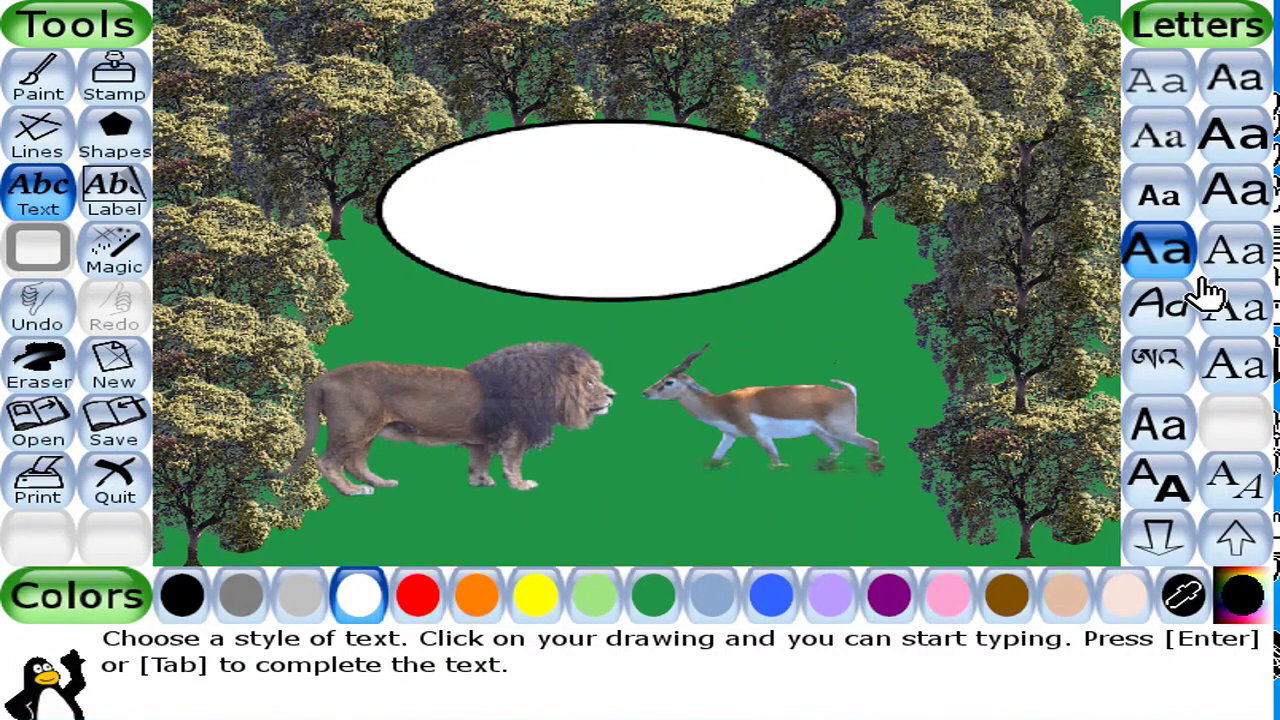
pyautogui.click(1176, 546)
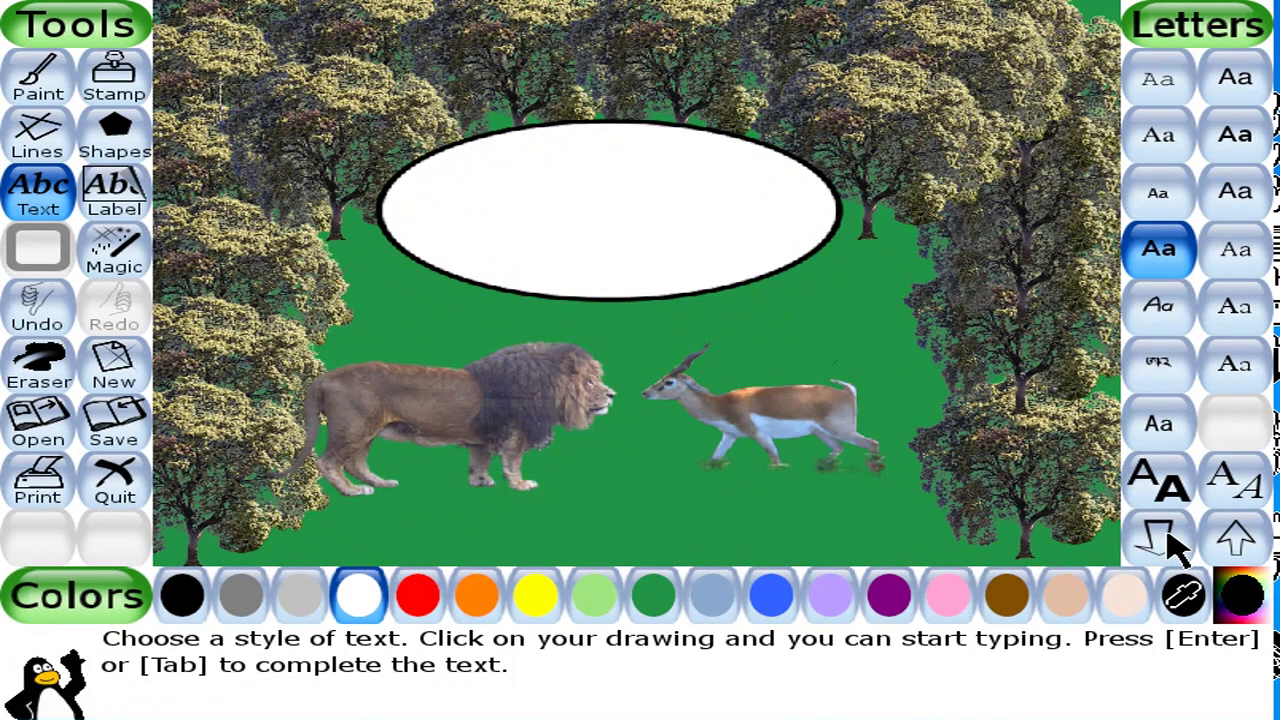
pyautogui.click(454, 168)
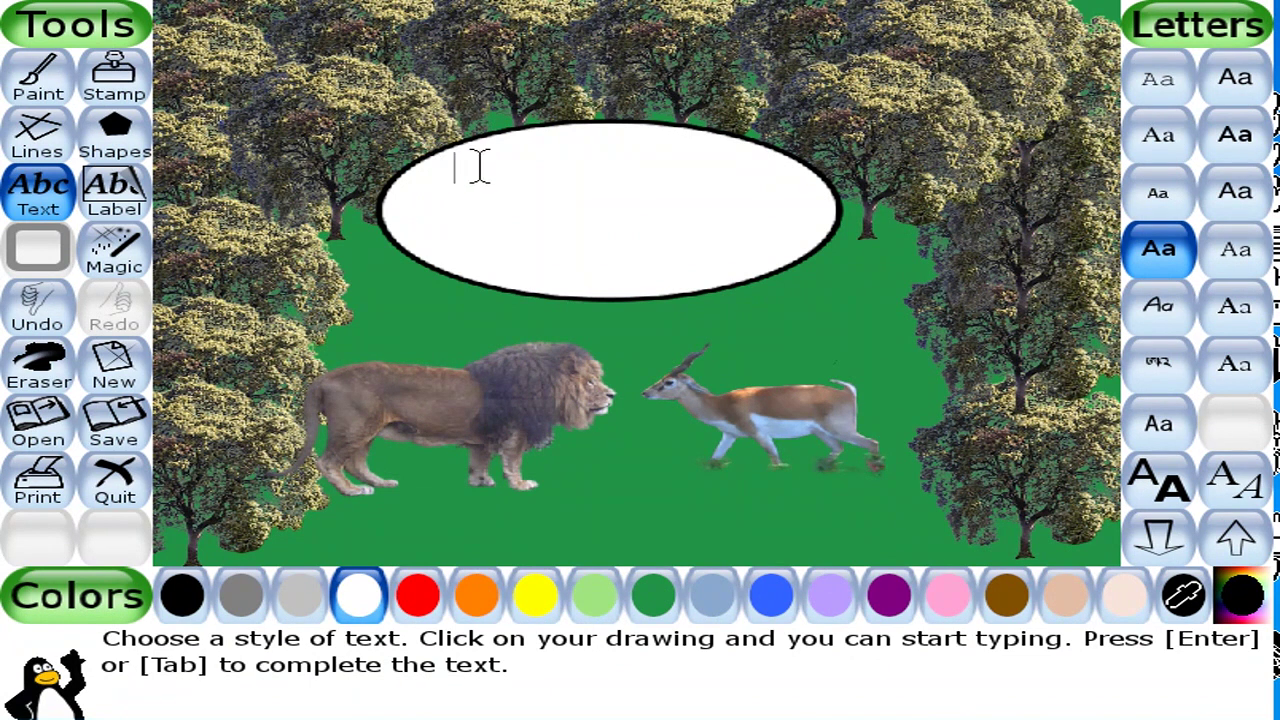
pyautogui.click(1158, 538)
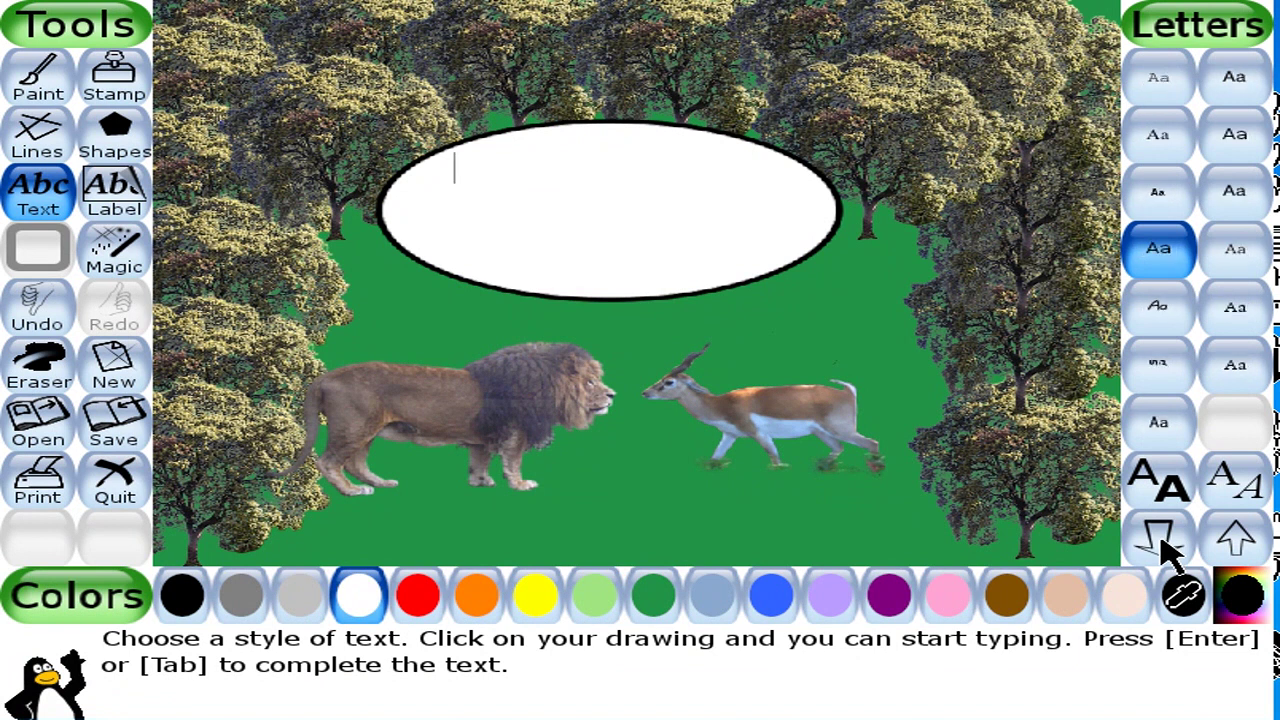
pyautogui.click(1248, 538)
# Write "A long time ago, a ferocious lion" in the balloon, reducing the letters by one more size to fit
pyautogui.write('a')
pyautogui.press('BackSpace')
pyautogui.write('A lo')
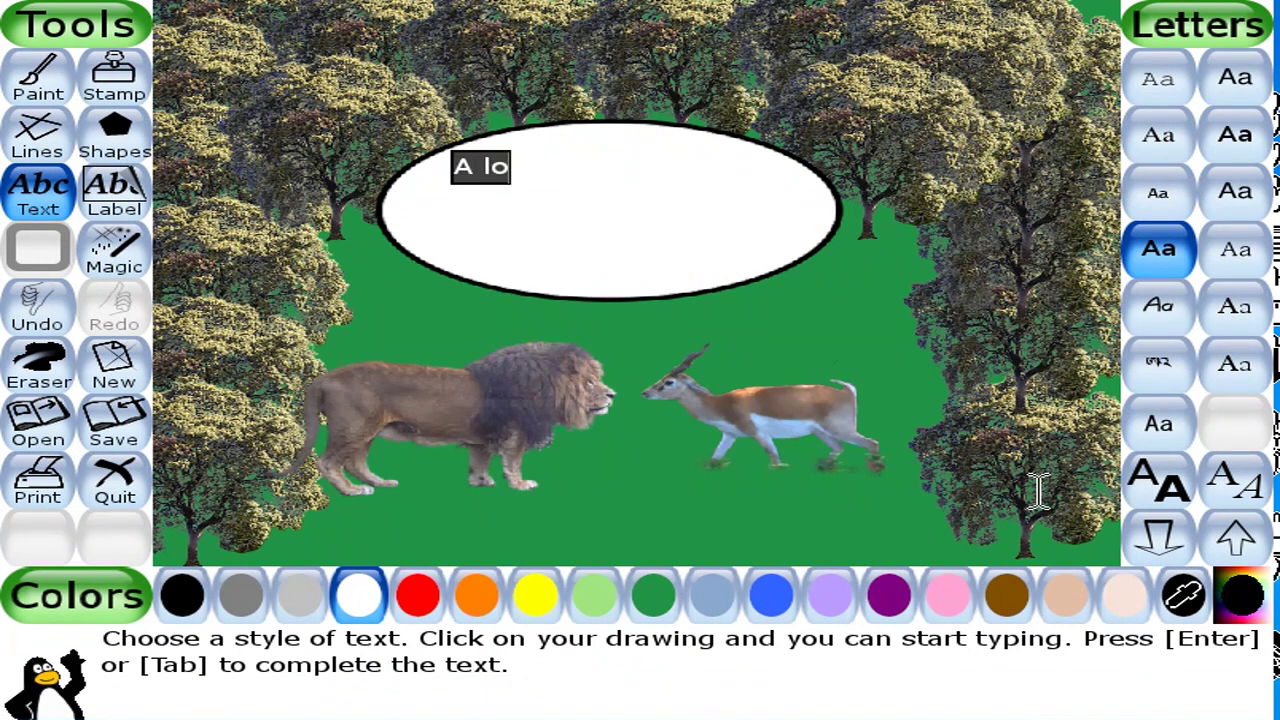
pyautogui.write('ng time ago, a fer')
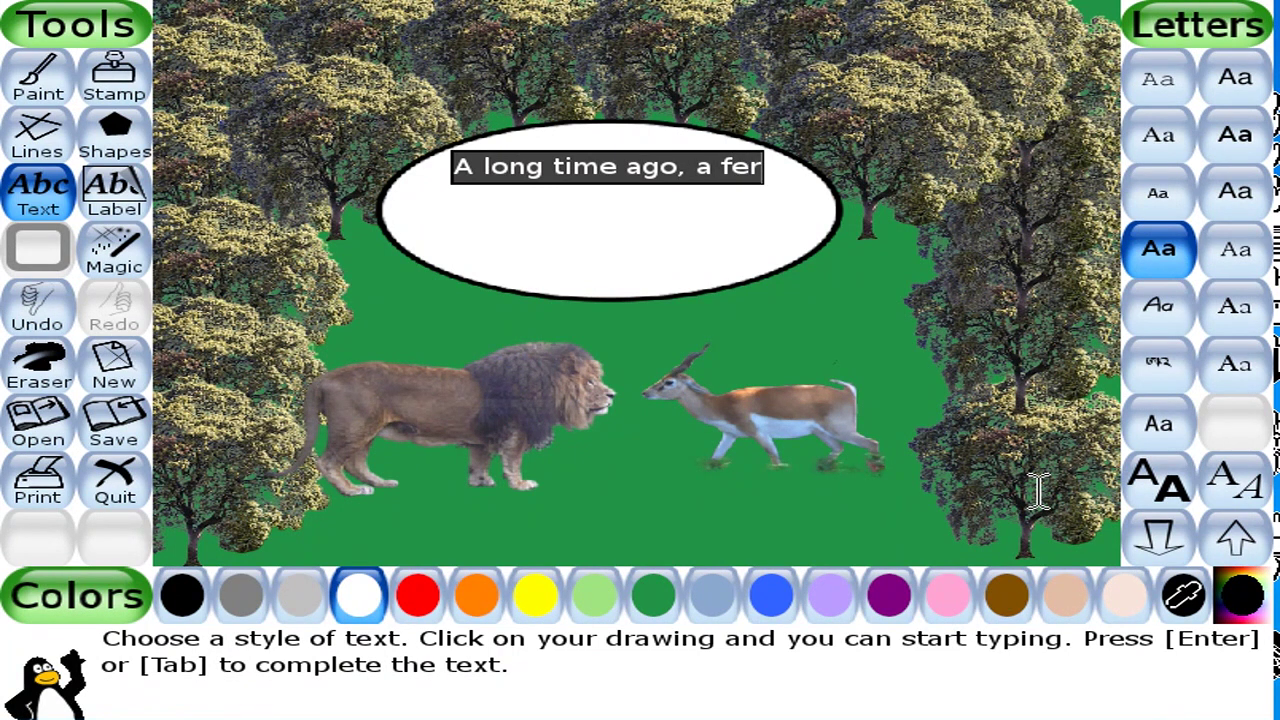
pyautogui.write('oc')
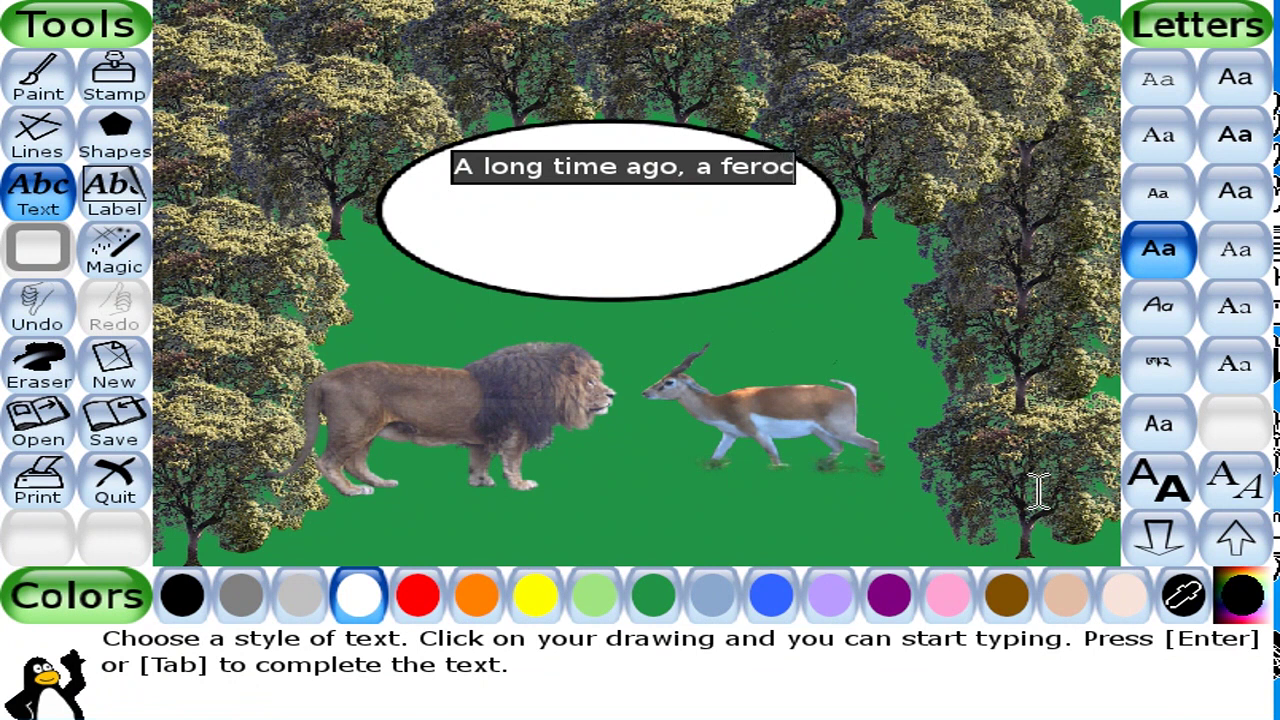
pyautogui.write('ious')
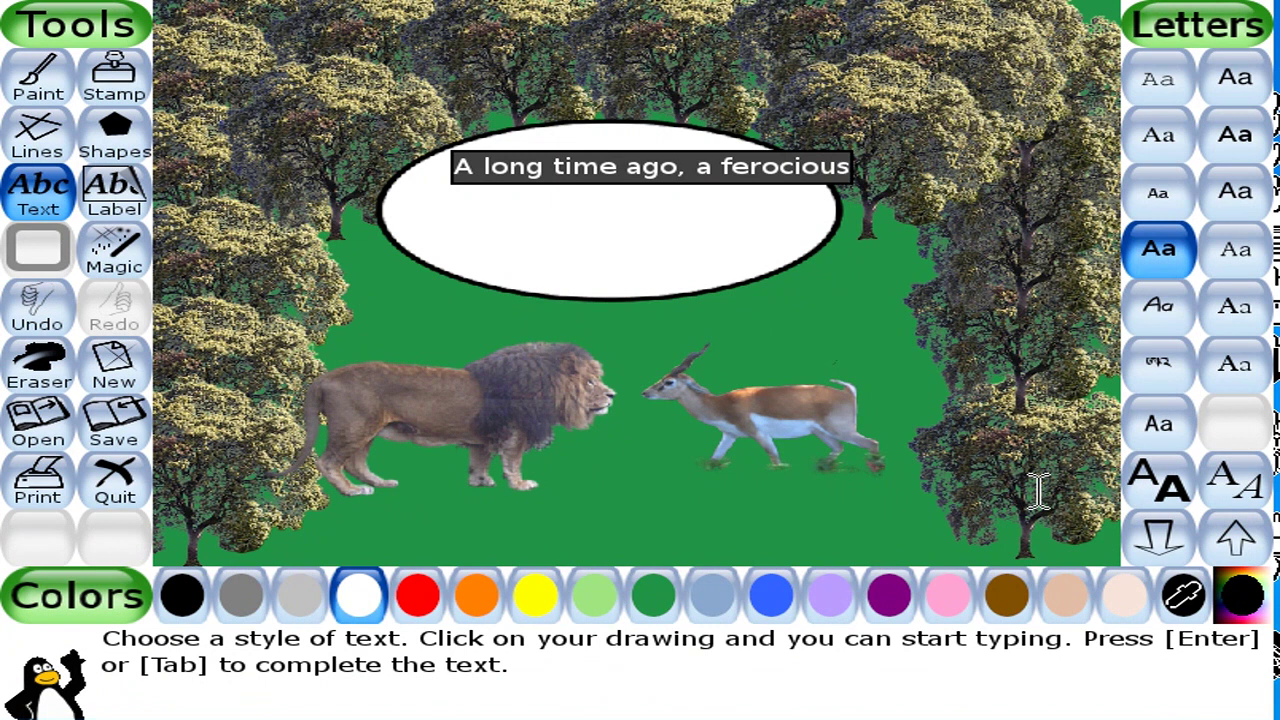
pyautogui.click(1178, 552)
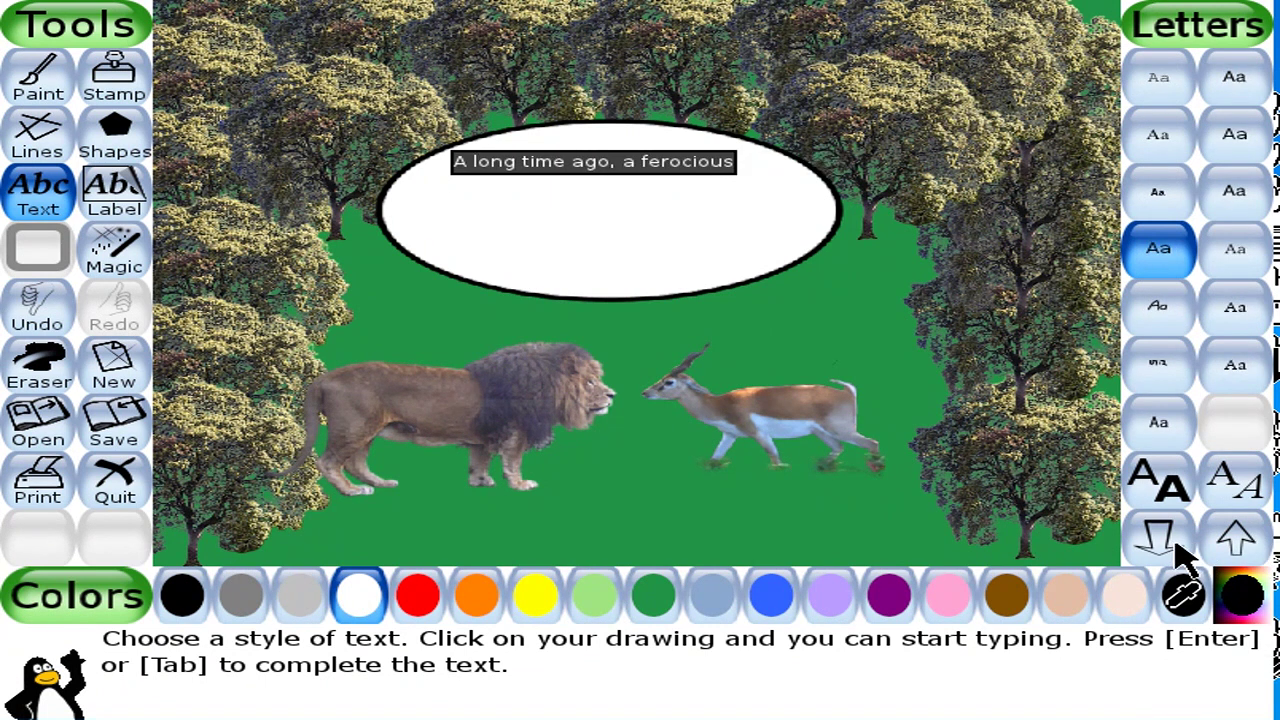
pyautogui.write('lion')
pyautogui.press('Return')
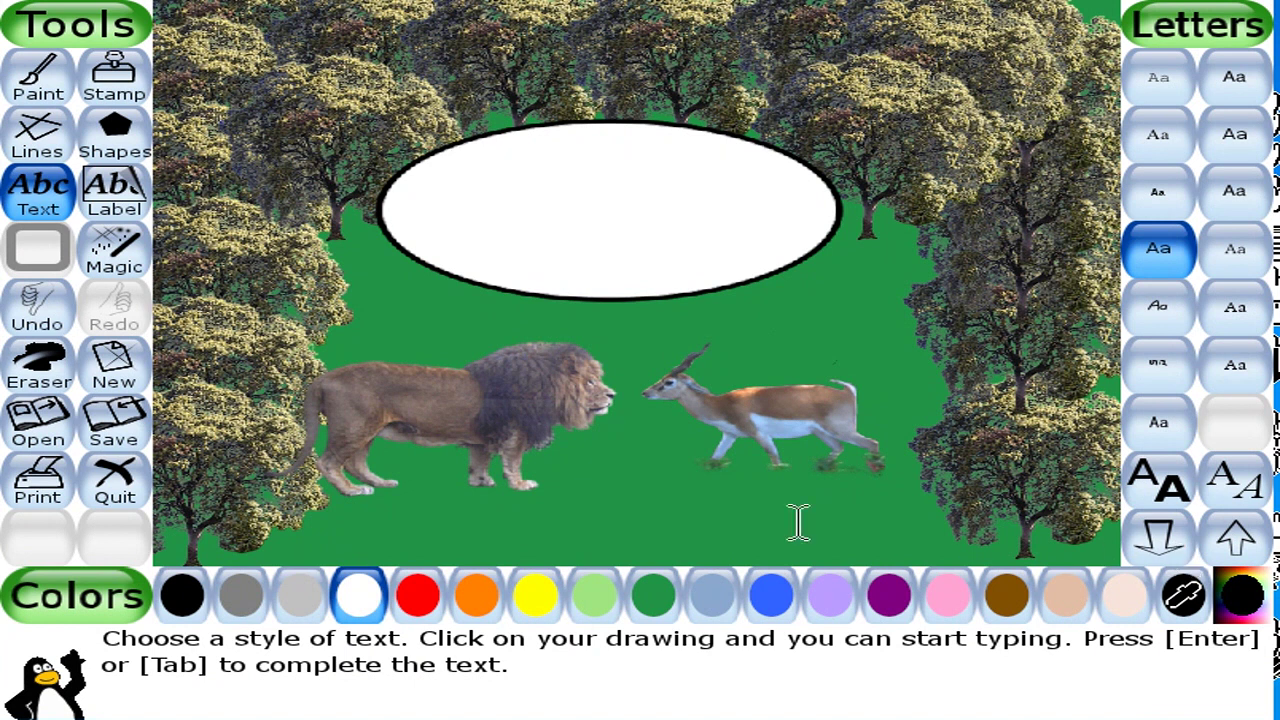
# Set the colour of the story text in the white balloon to black
pyautogui.click(190, 590)
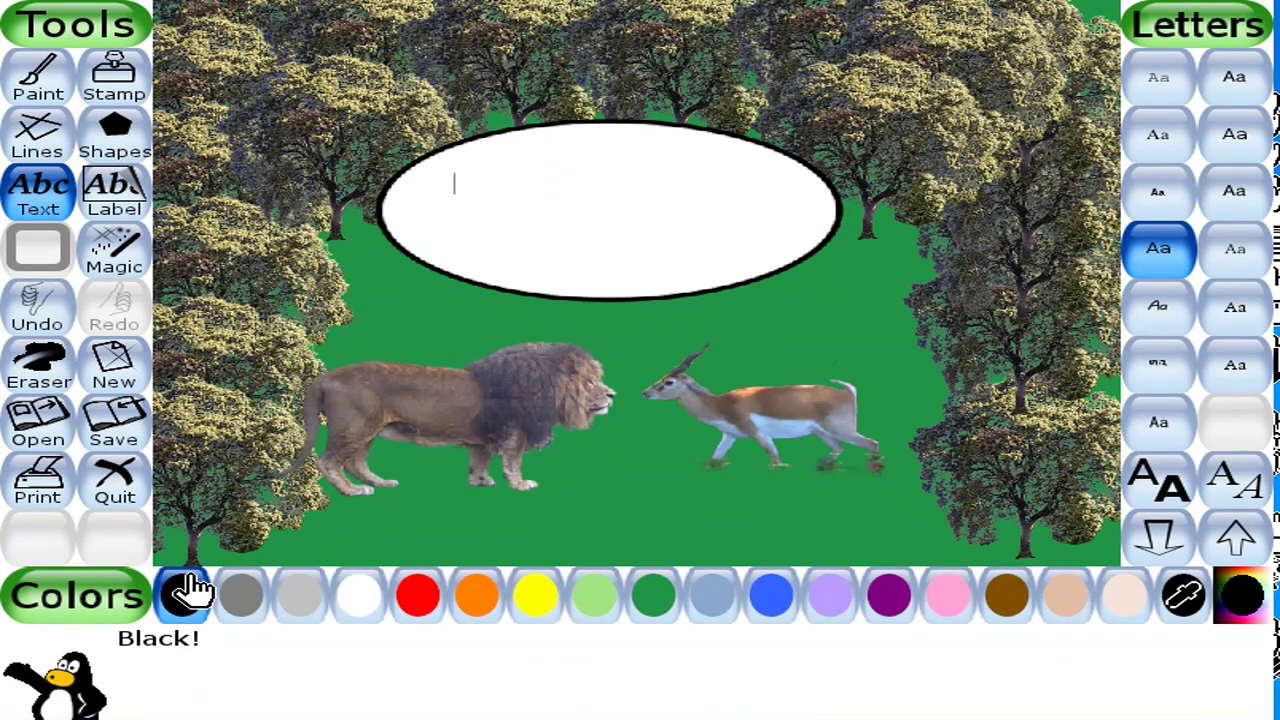
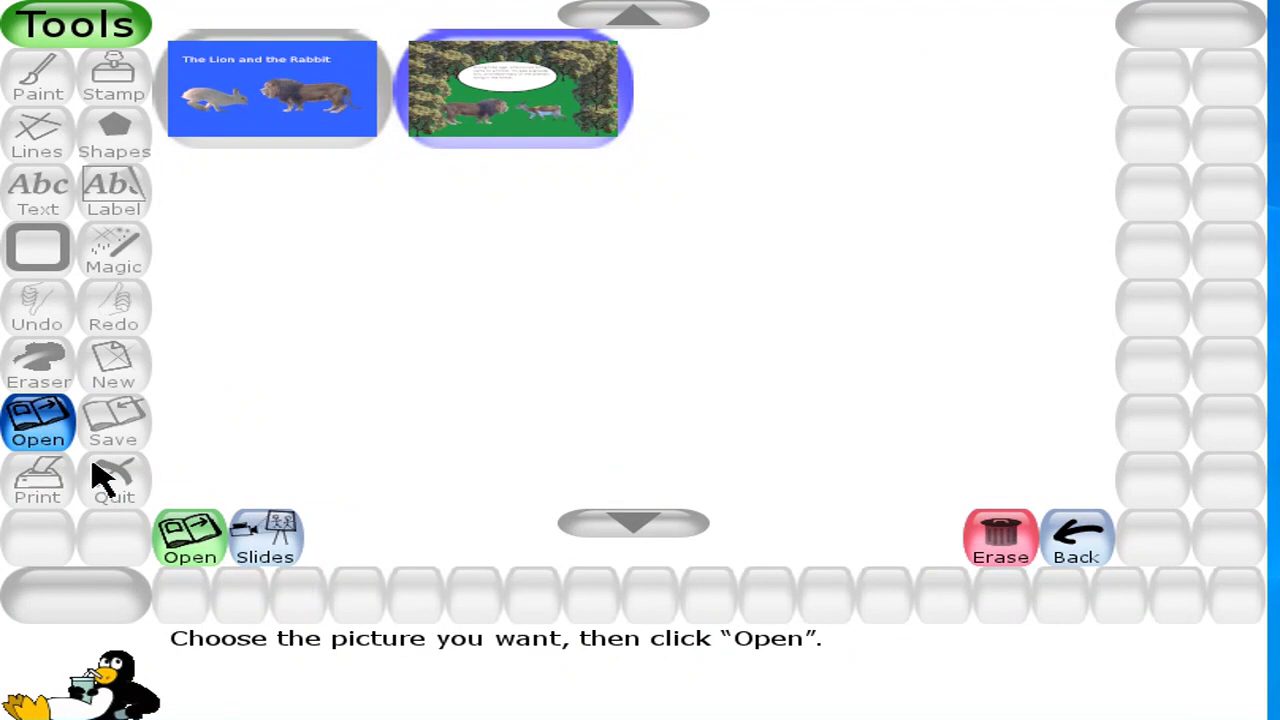
# Set up a slideshow with the lion and rabbit cover as the first picture and the forest scene as the second
pyautogui.click(286, 546)
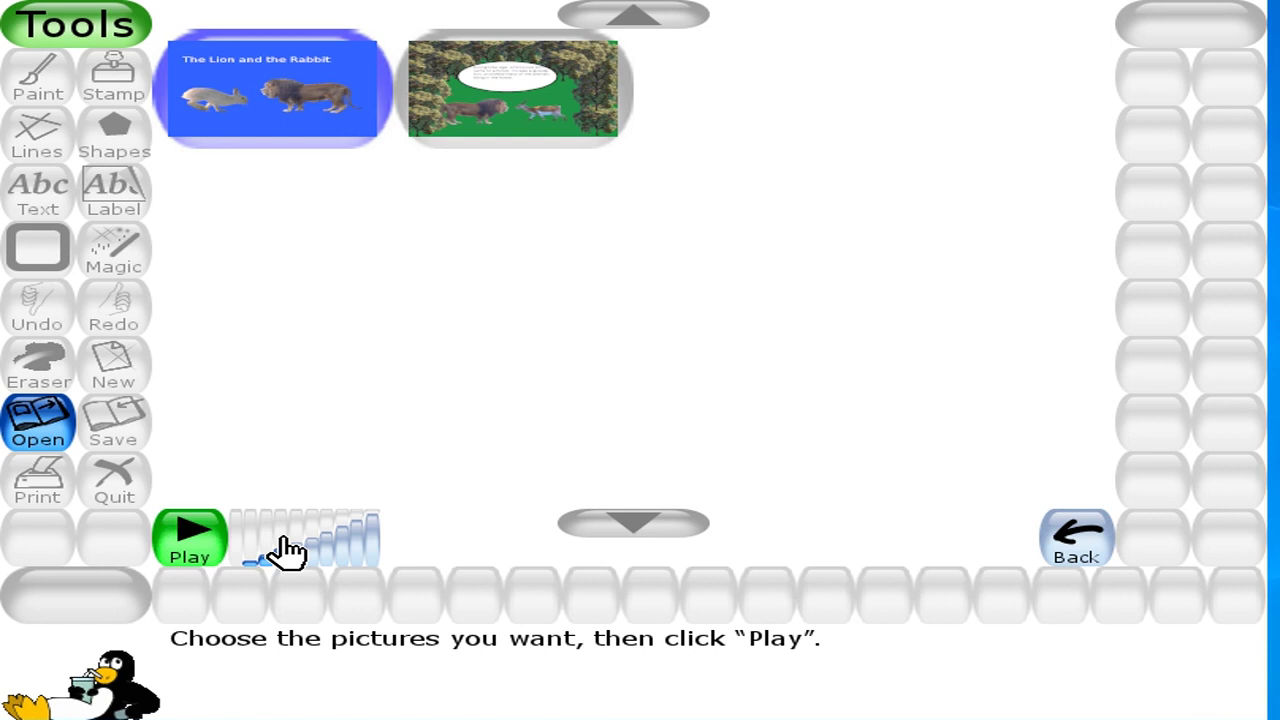
pyautogui.click(316, 100)
pyautogui.click(560, 117)
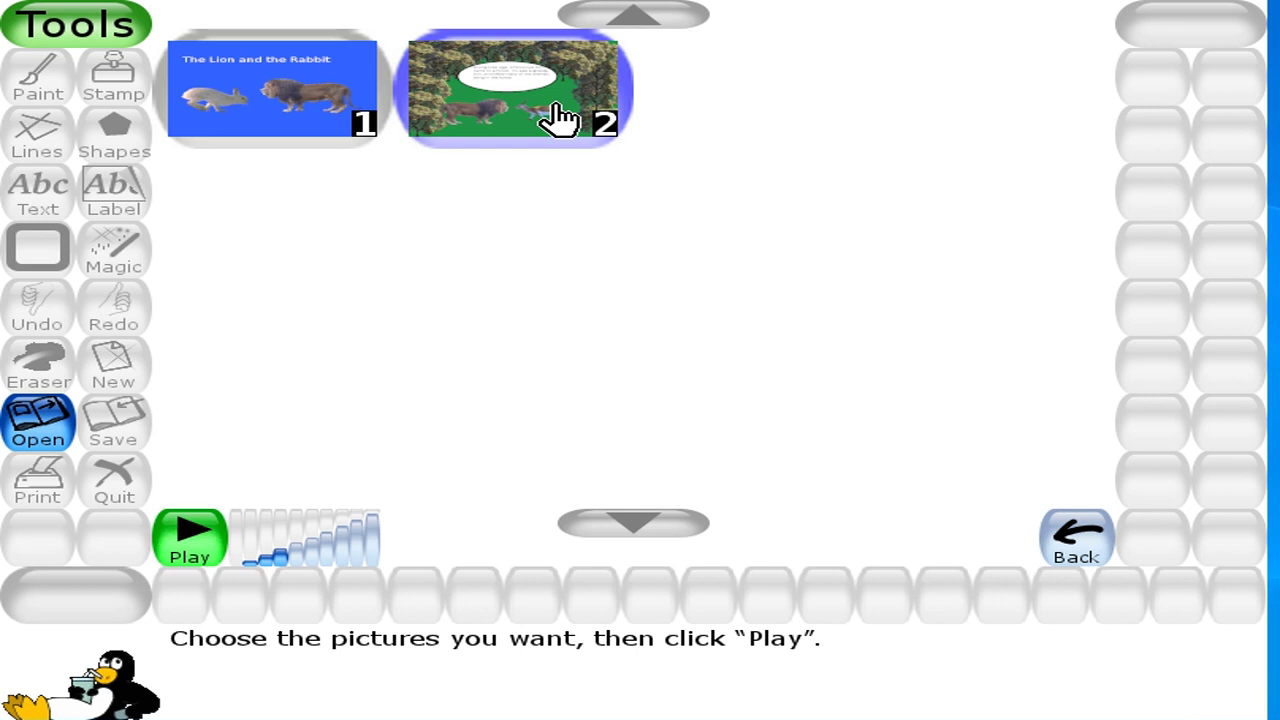
pyautogui.click(560, 118)
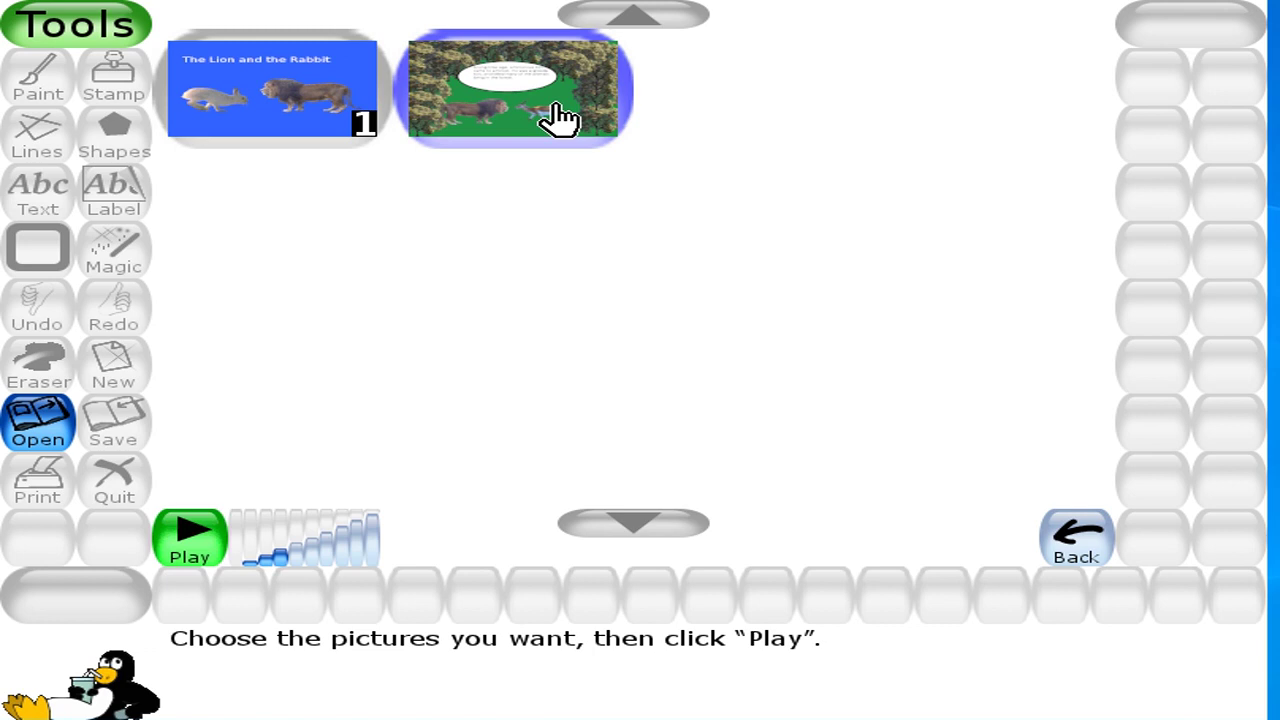
pyautogui.click(560, 118)
# Set the slideshow to its slowest speed and play it
pyautogui.click(378, 560)
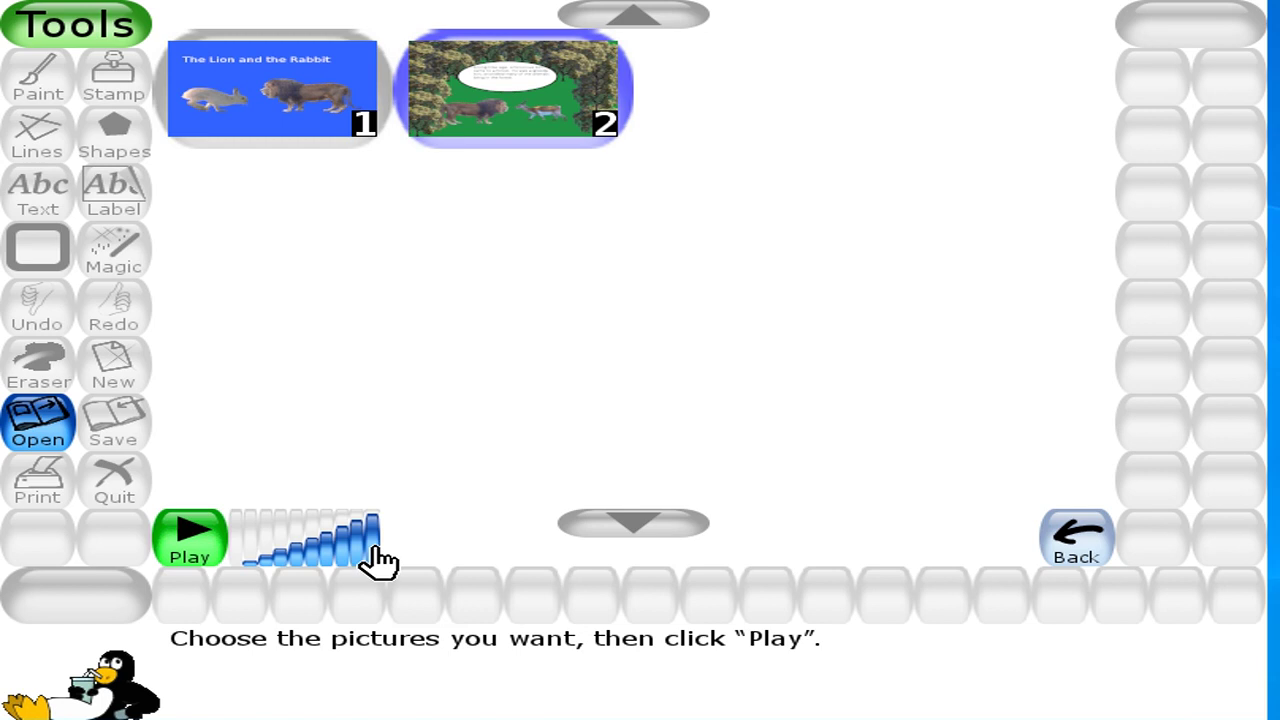
pyautogui.click(250, 562)
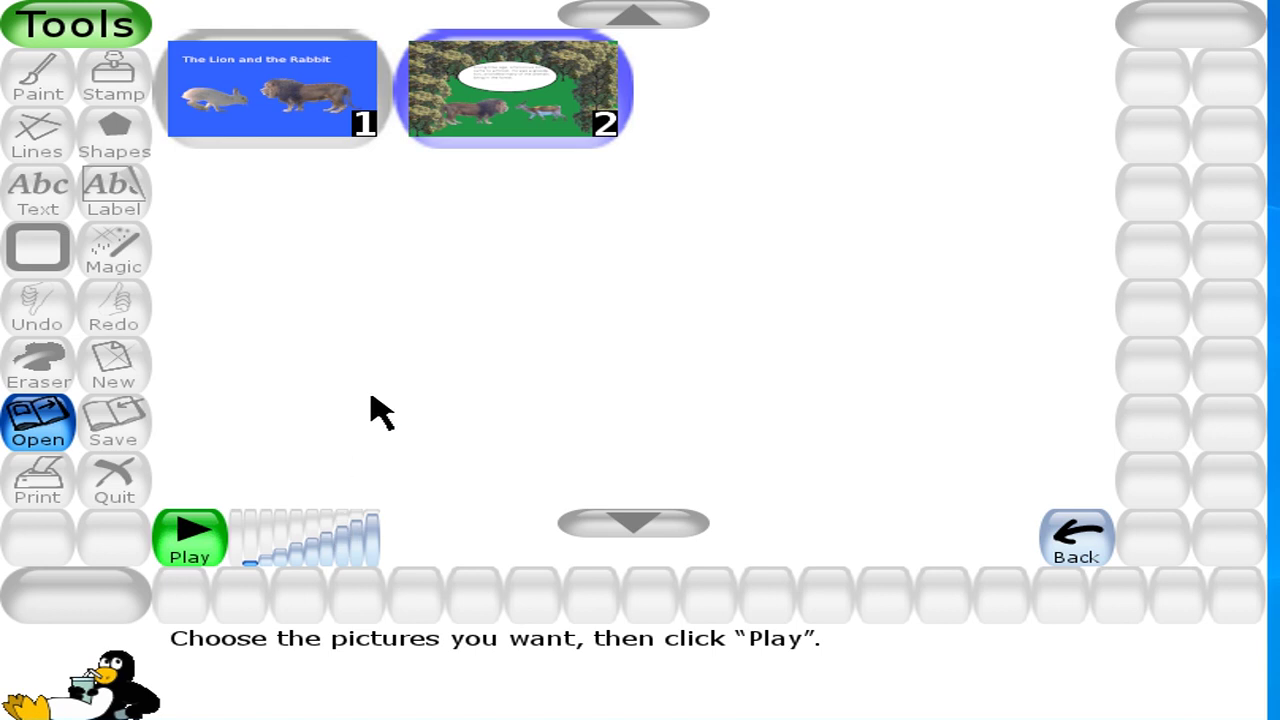
pyautogui.click(180, 530)
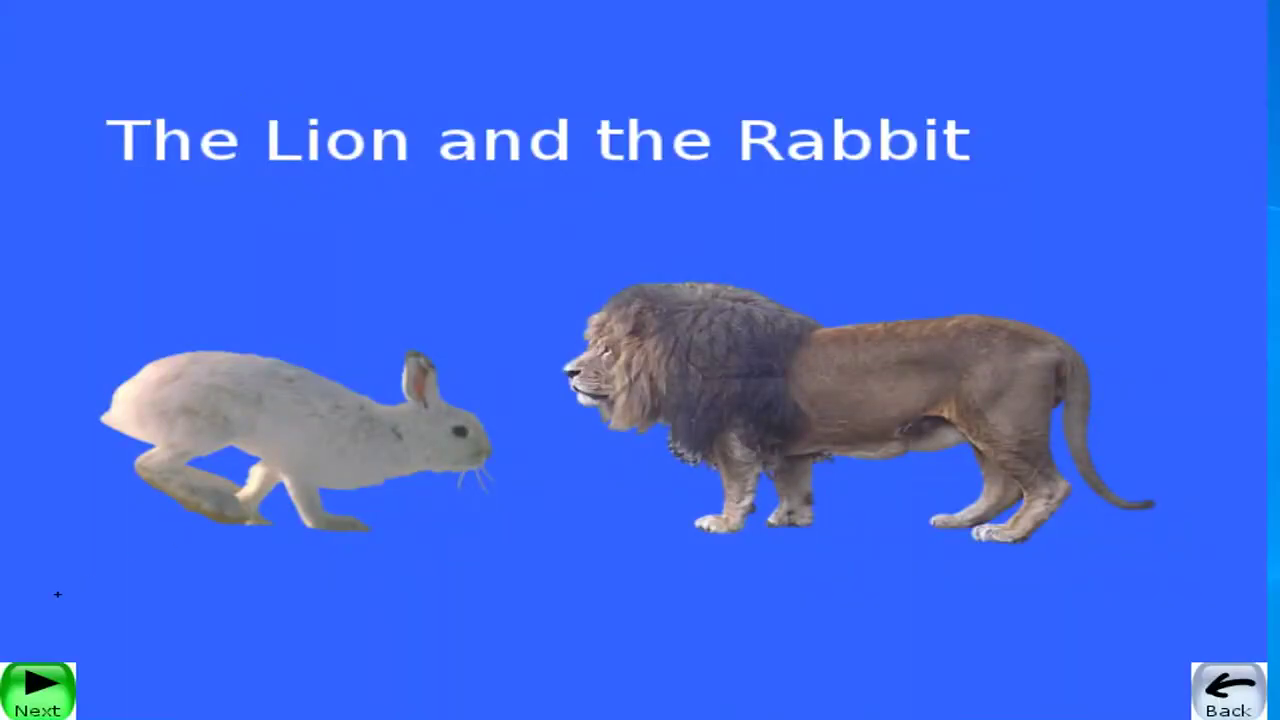
# Step forward through the slides and back to the forest scene, and leave the slideshow to return to the drawing
pyautogui.click(37, 700)
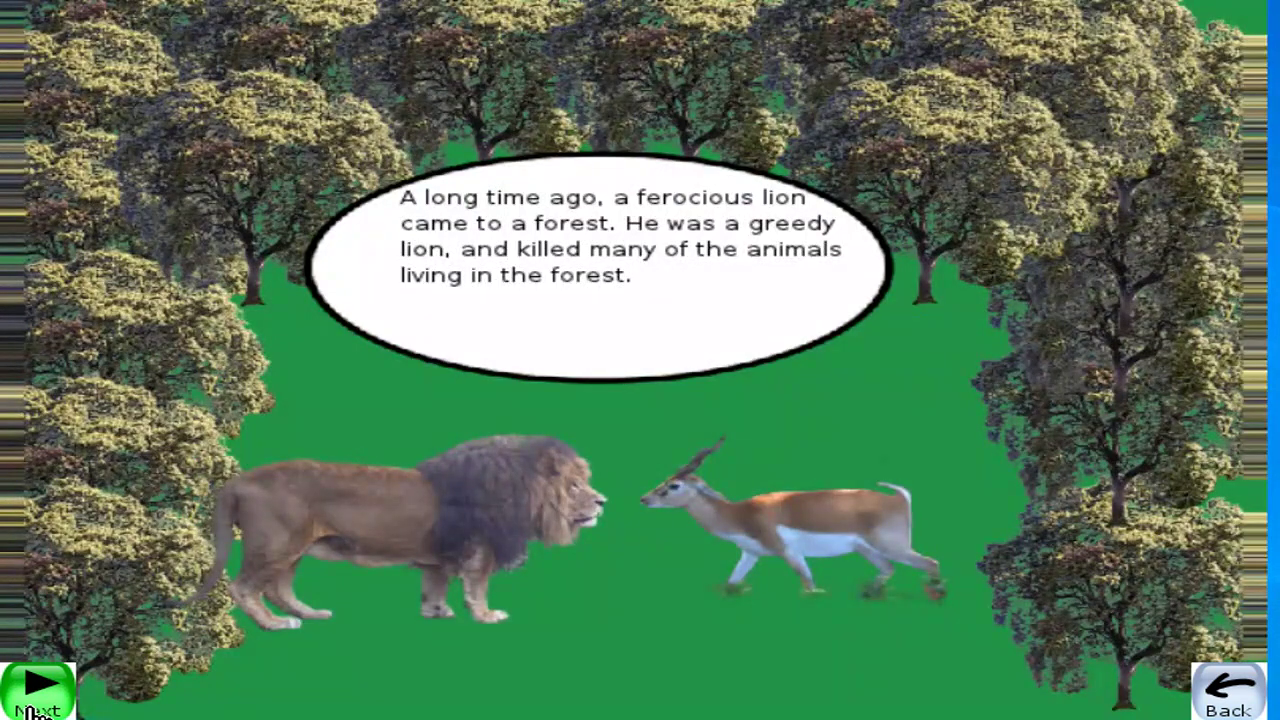
pyautogui.click(33, 710)
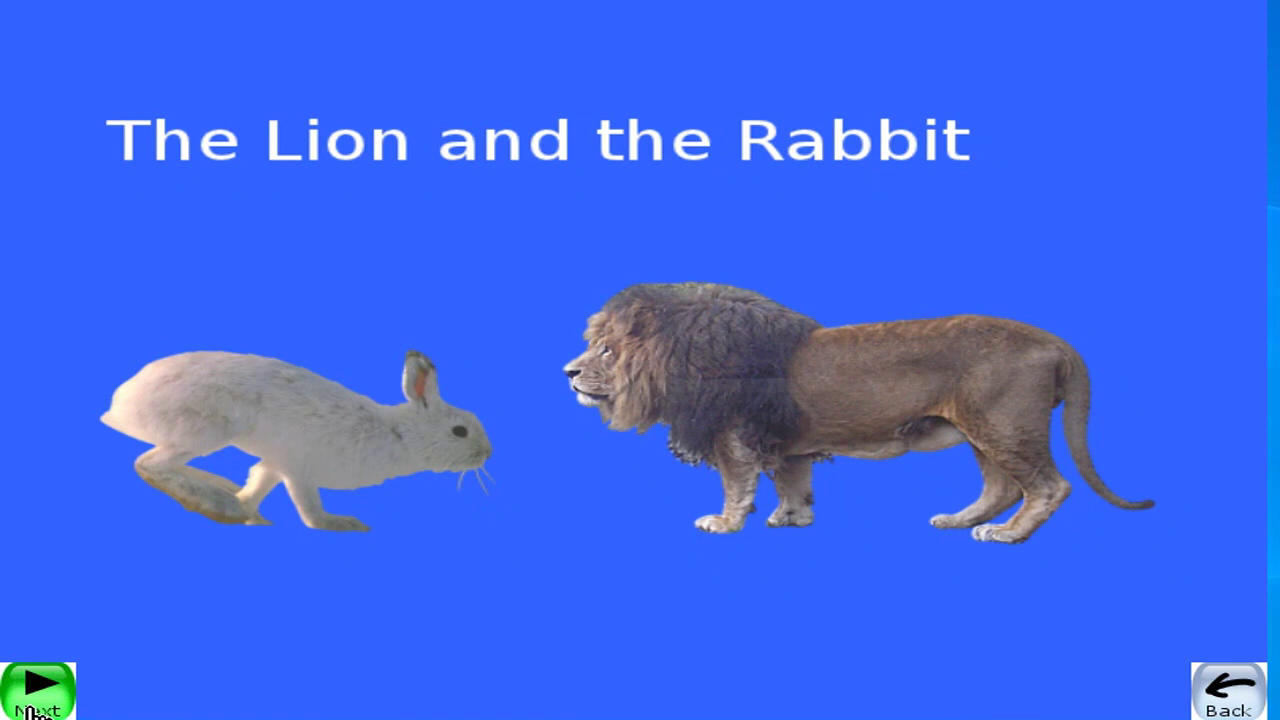
pyautogui.press('Left')
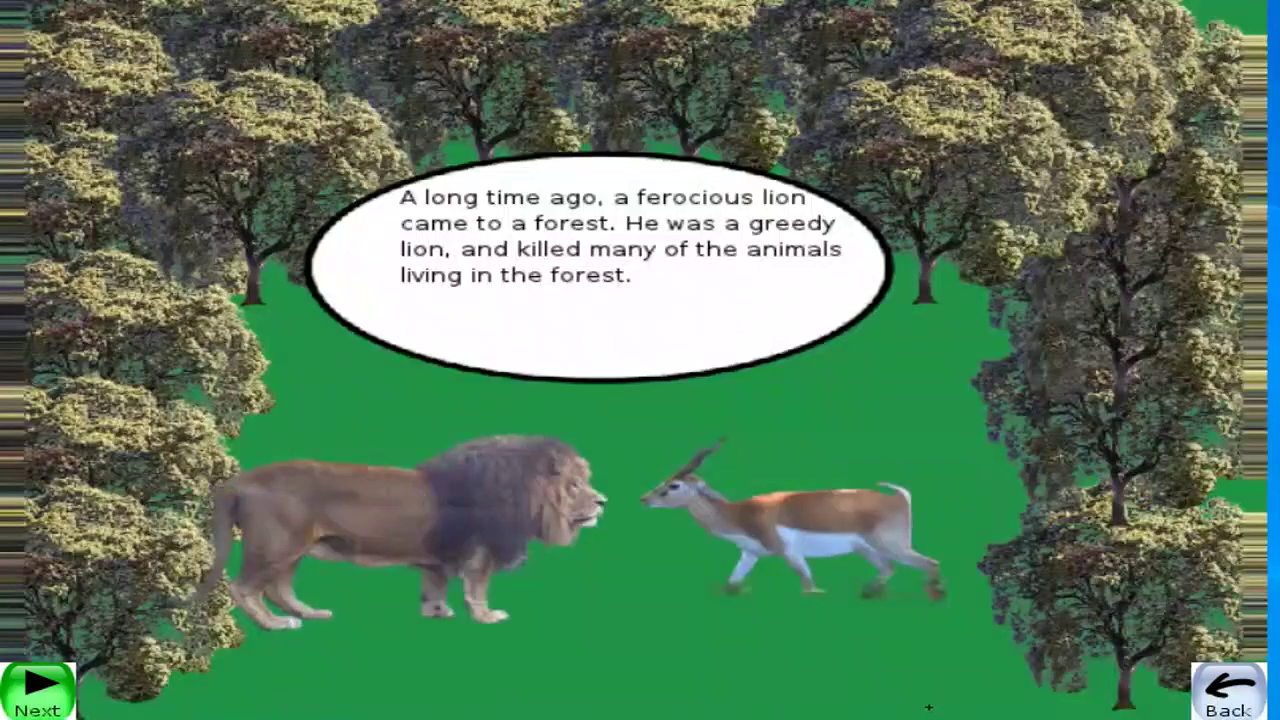
pyautogui.click(1237, 700)
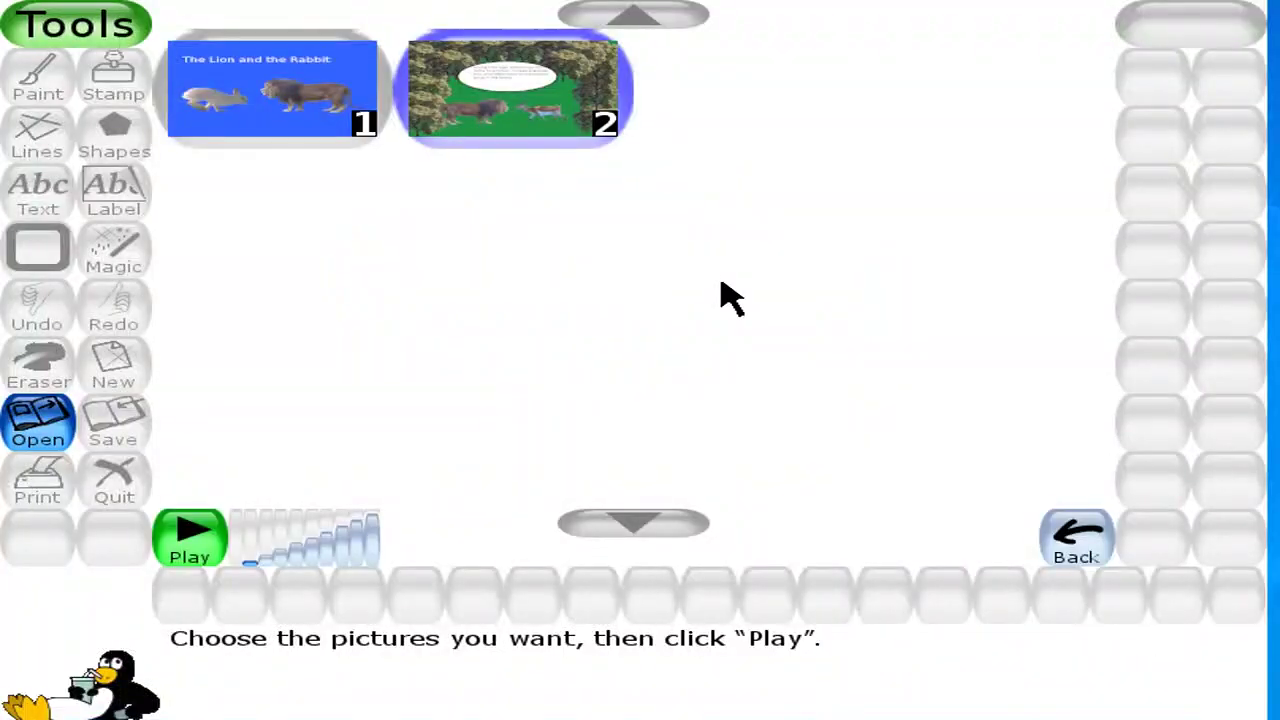
pyautogui.click(1072, 543)
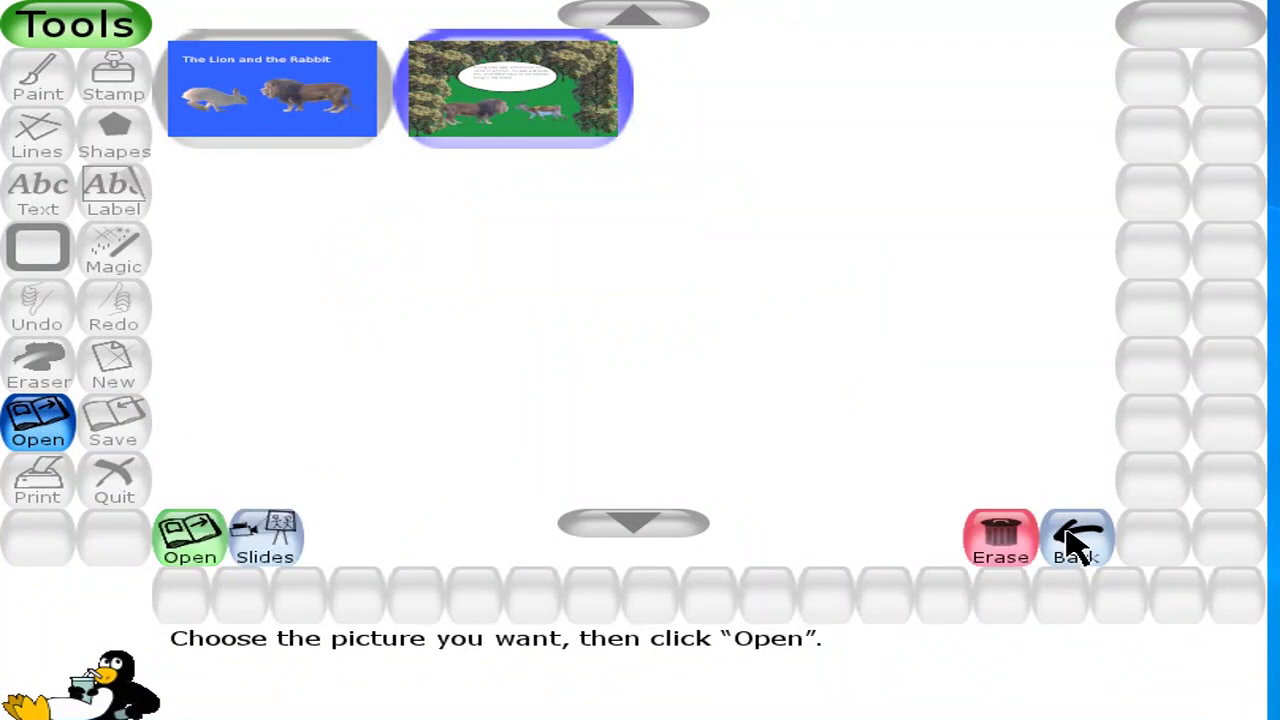
pyautogui.click(1072, 543)
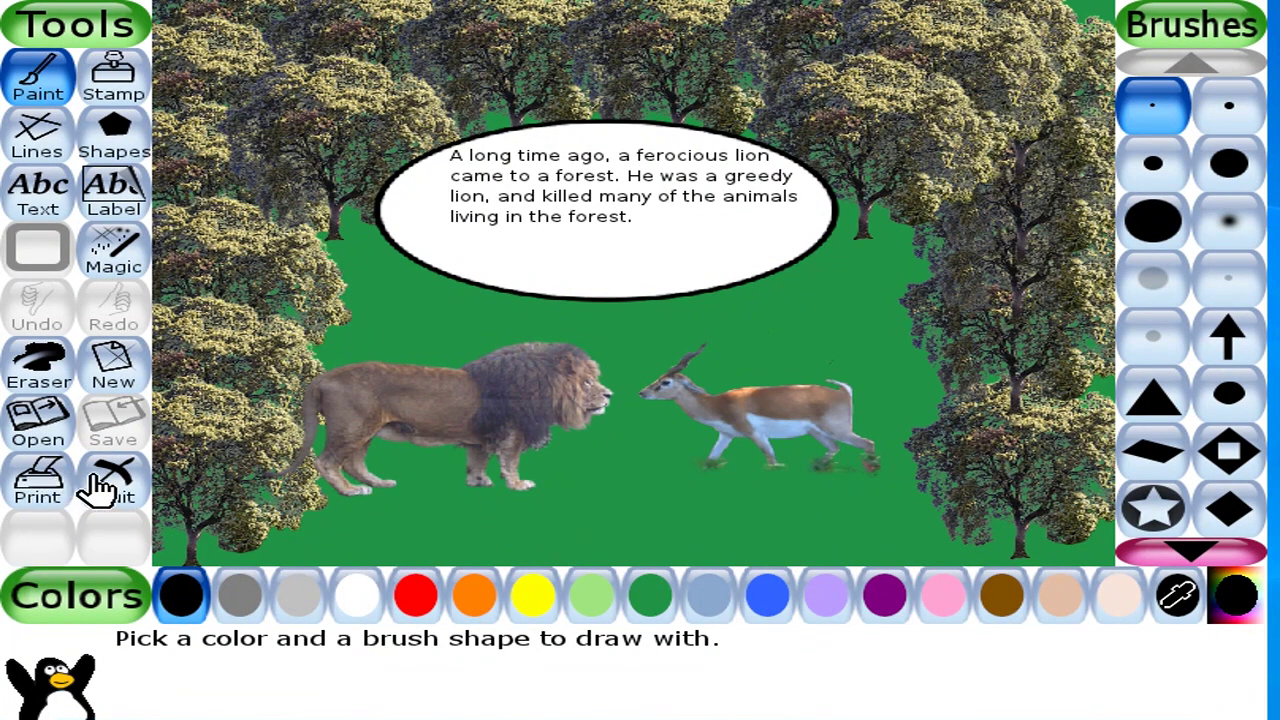
# Stamp a tiny drake in the lower-right corner of the forest scene, beside the tree trunk
pyautogui.click(114, 100)
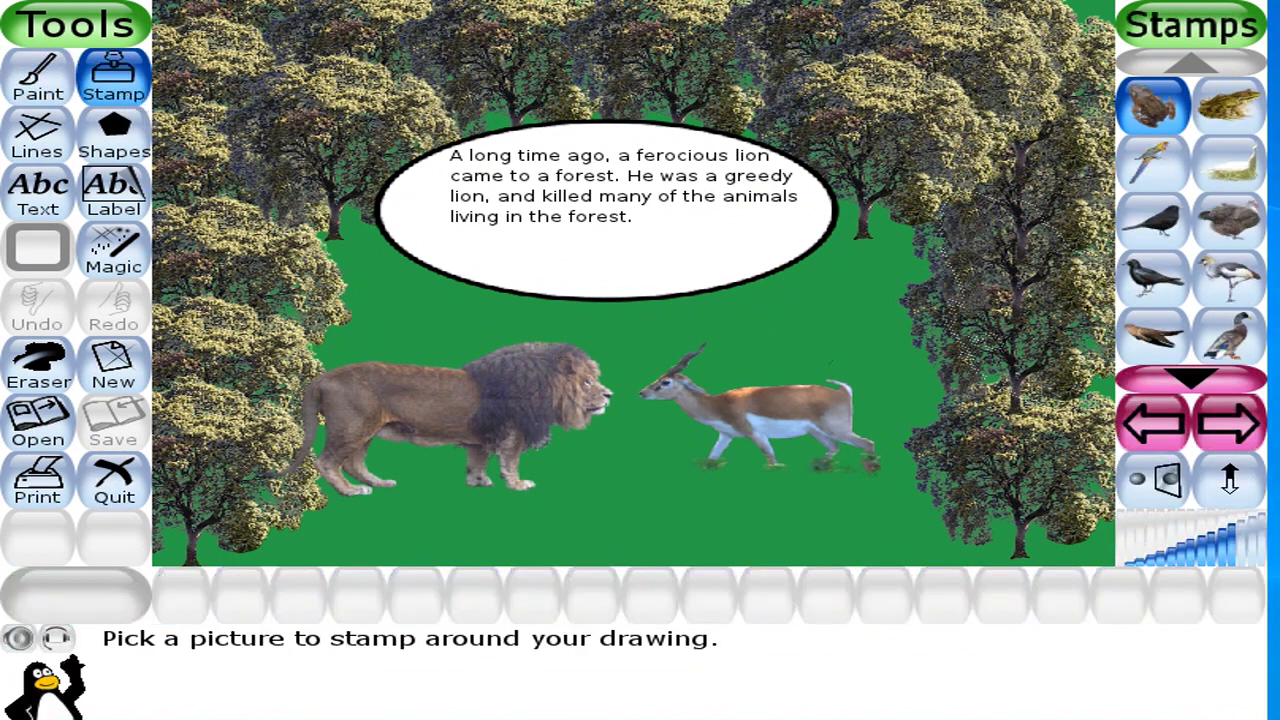
pyautogui.click(1230, 340)
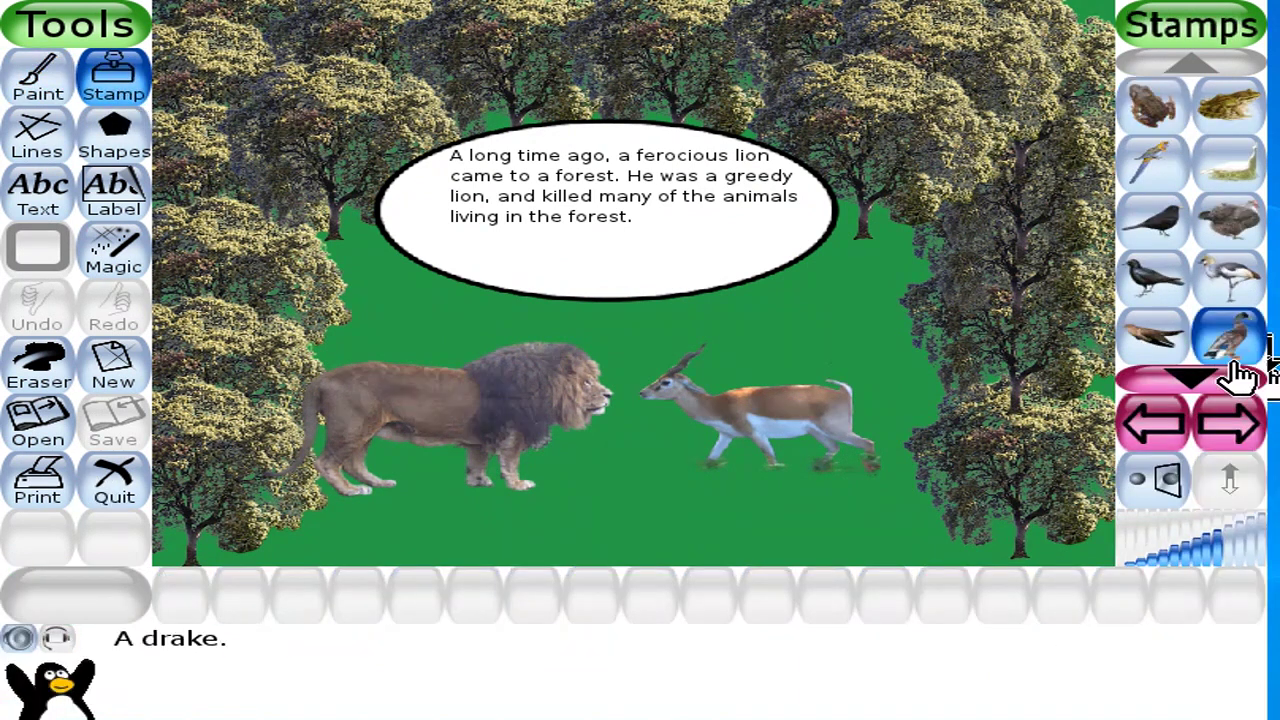
pyautogui.click(1138, 564)
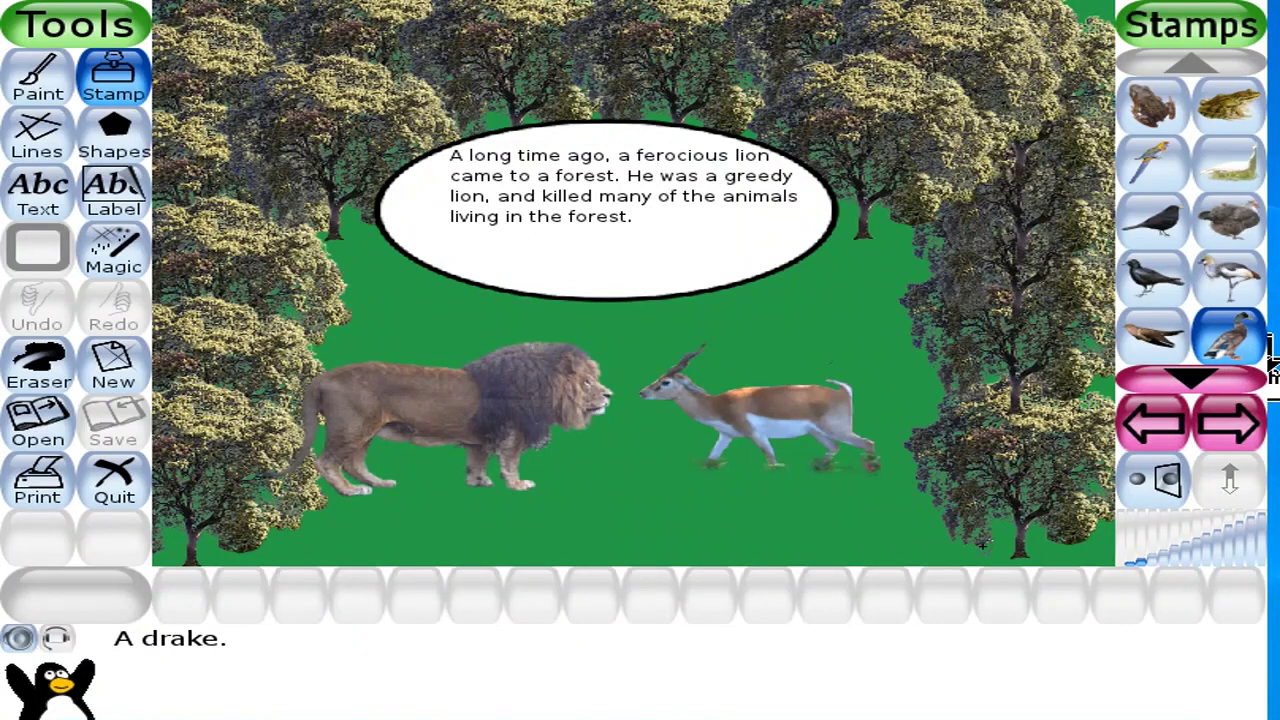
pyautogui.click(1062, 555)
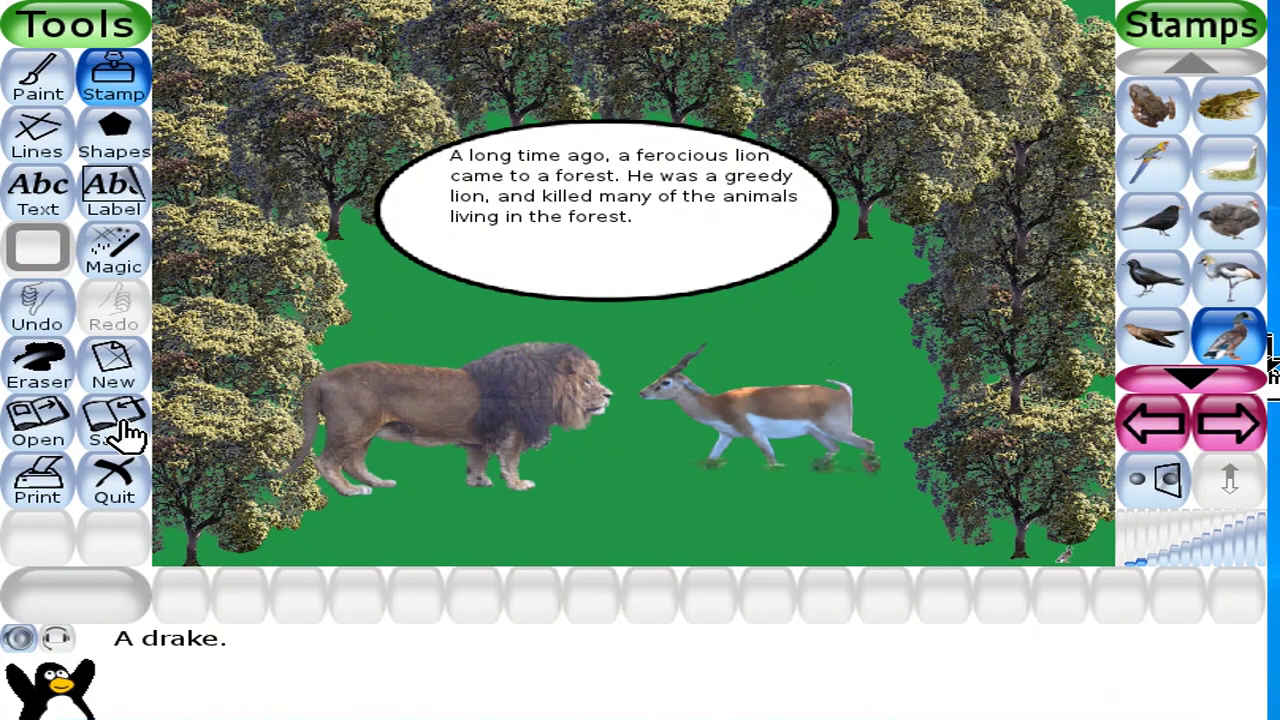
# Quit the program and choose to save the changed forest picture
pyautogui.click(120, 478)
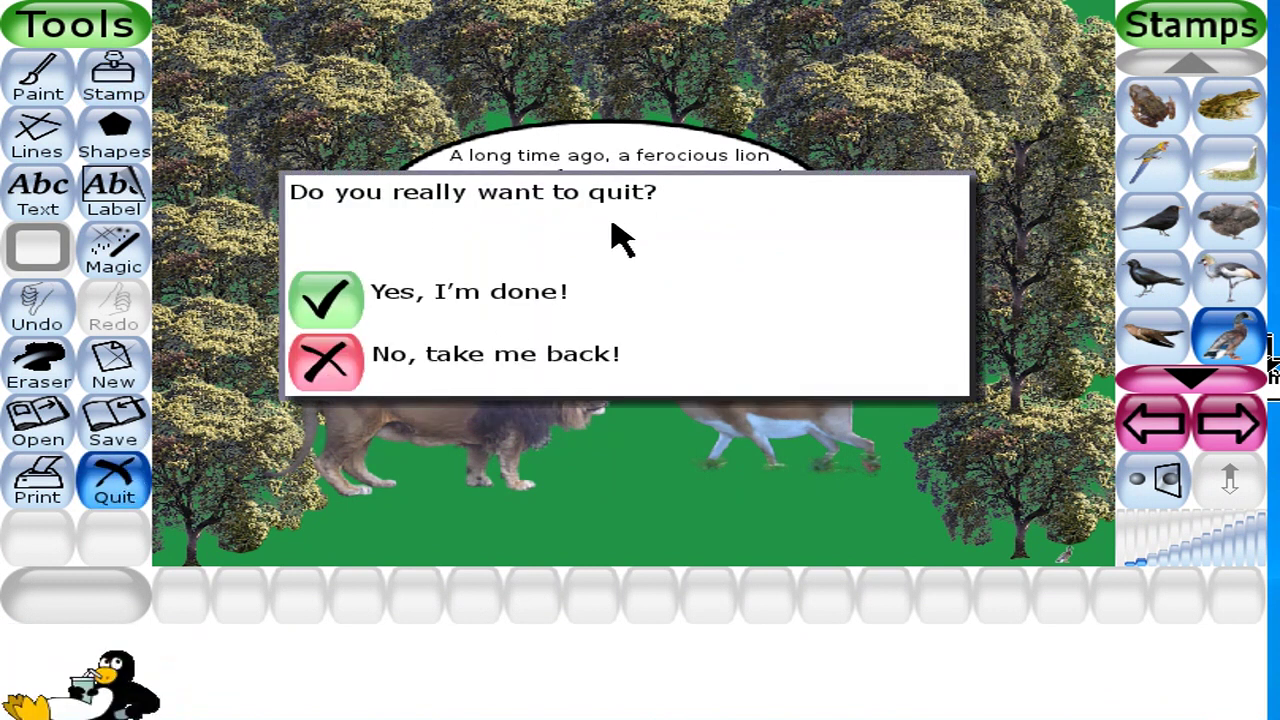
pyautogui.click(355, 308)
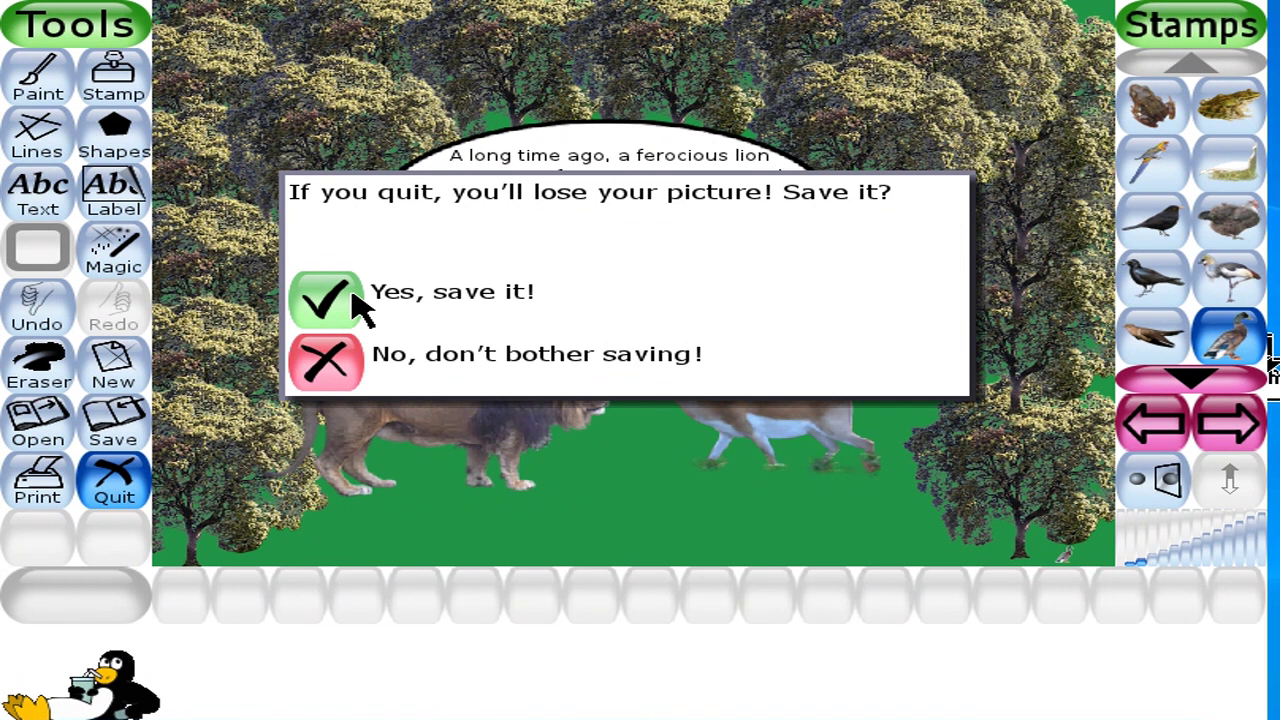
pyautogui.click(356, 299)
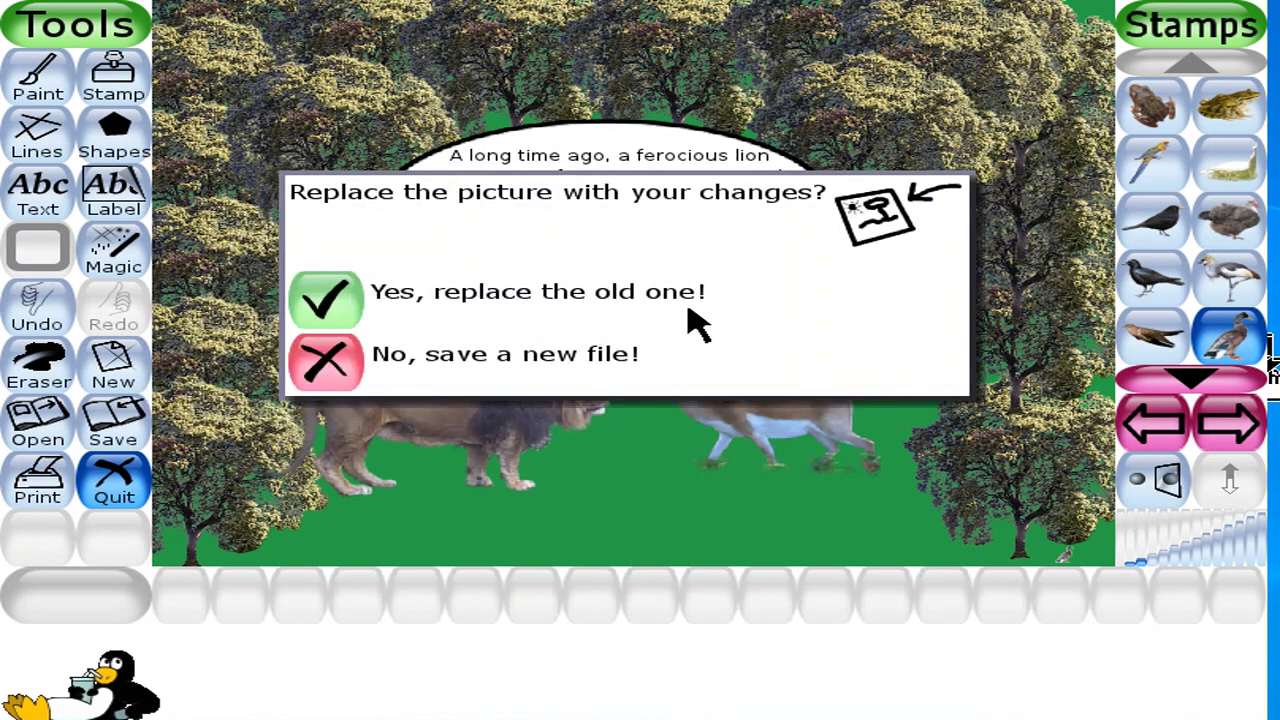